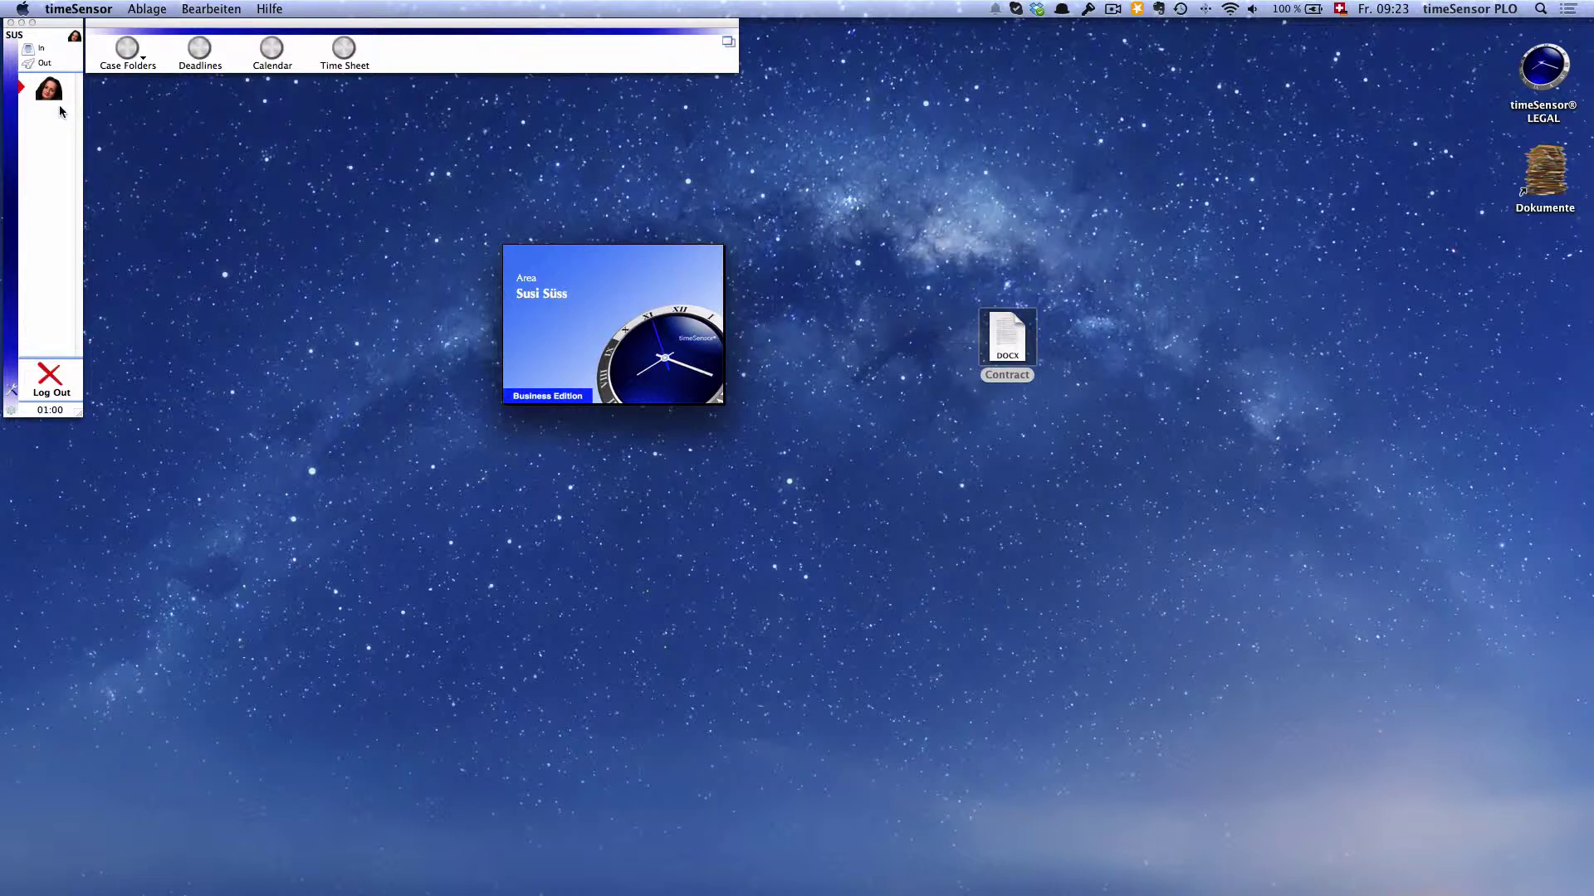
Find case folders by the client's surname, open case 03|11 Firmengründung and look through its archive and drafts.
click(128, 53)
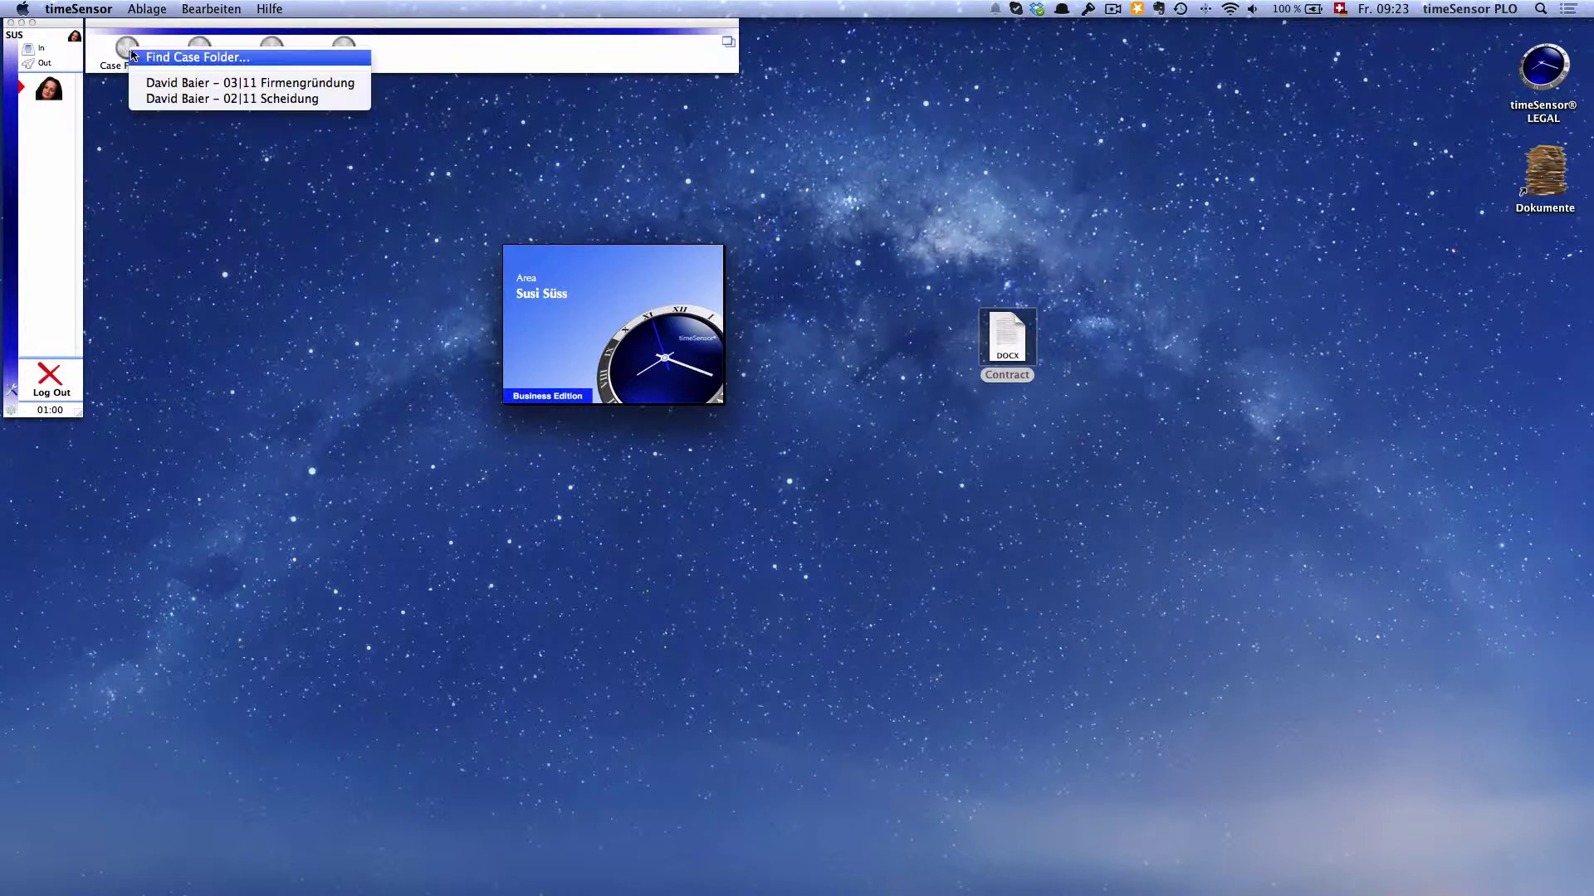
click(152, 56)
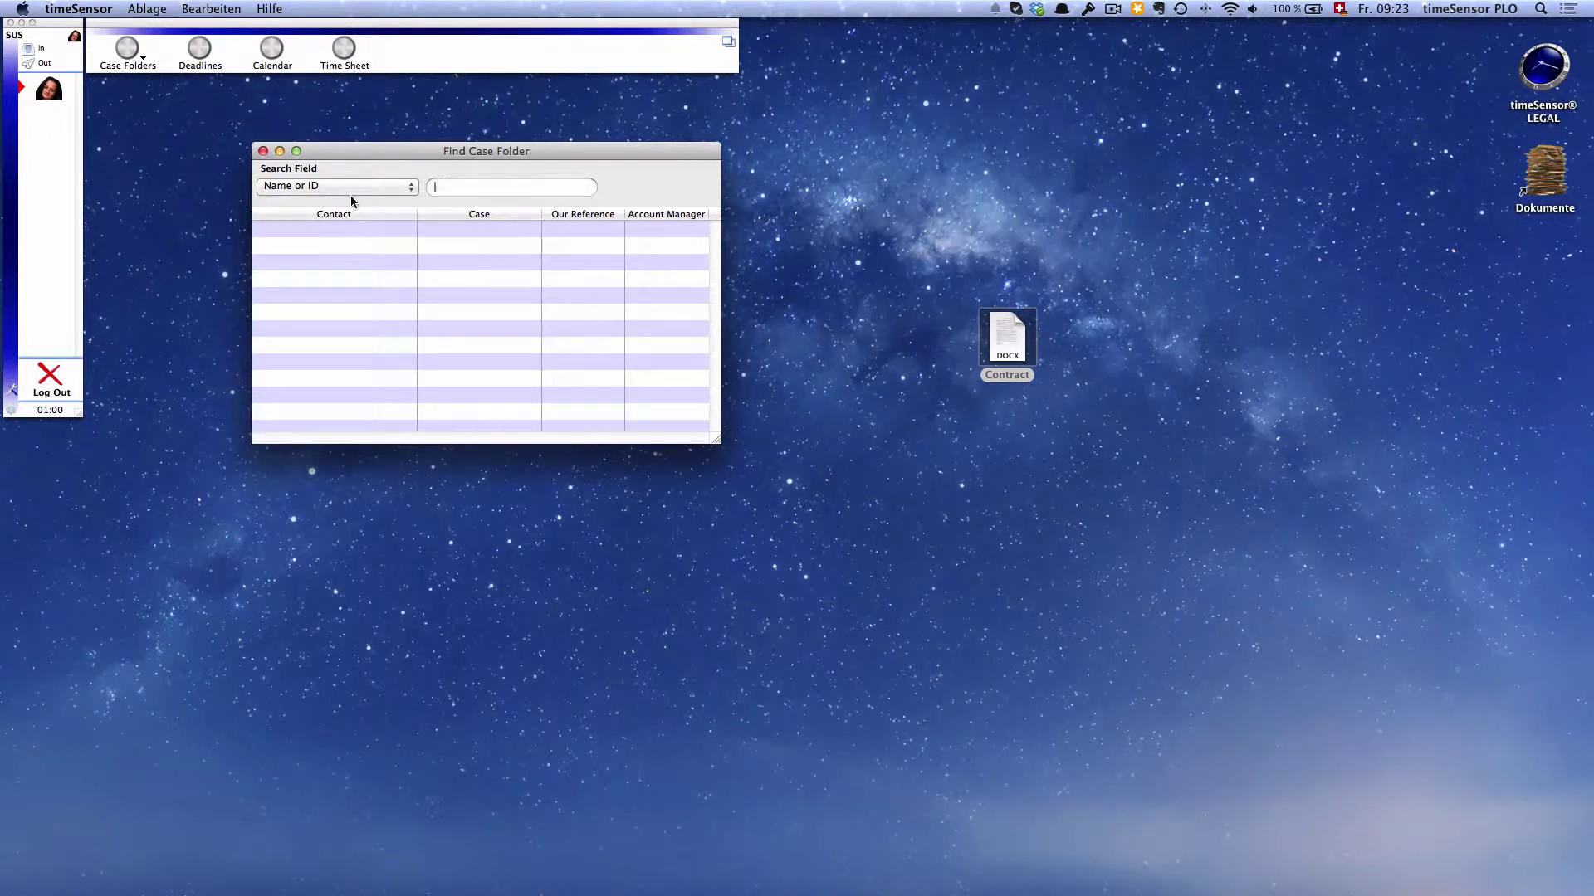
text(baier)
click(350, 191)
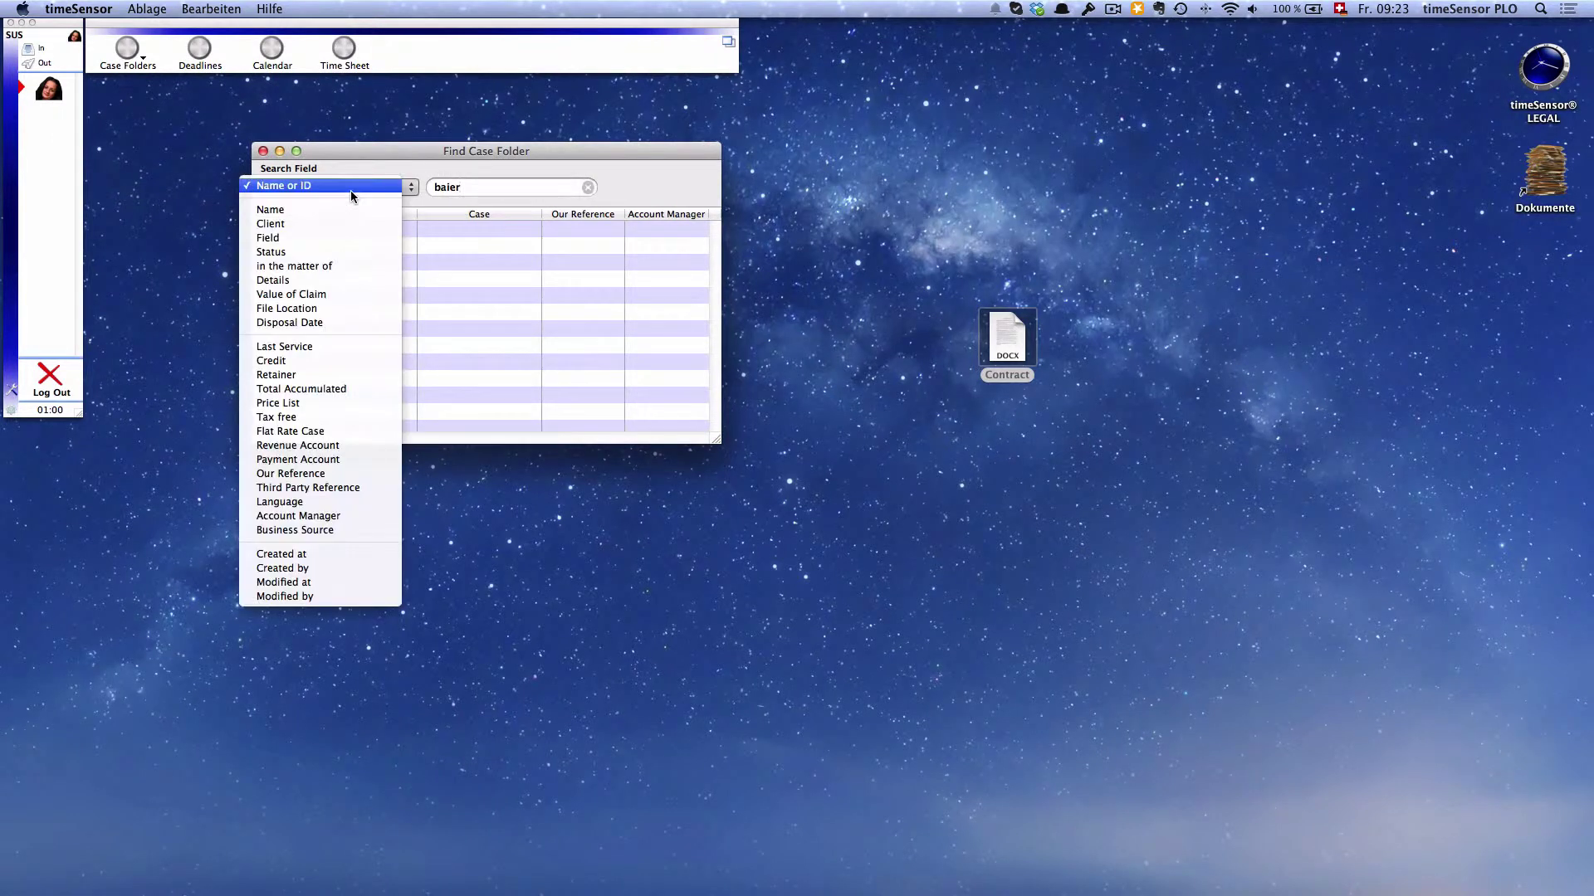
click(342, 231)
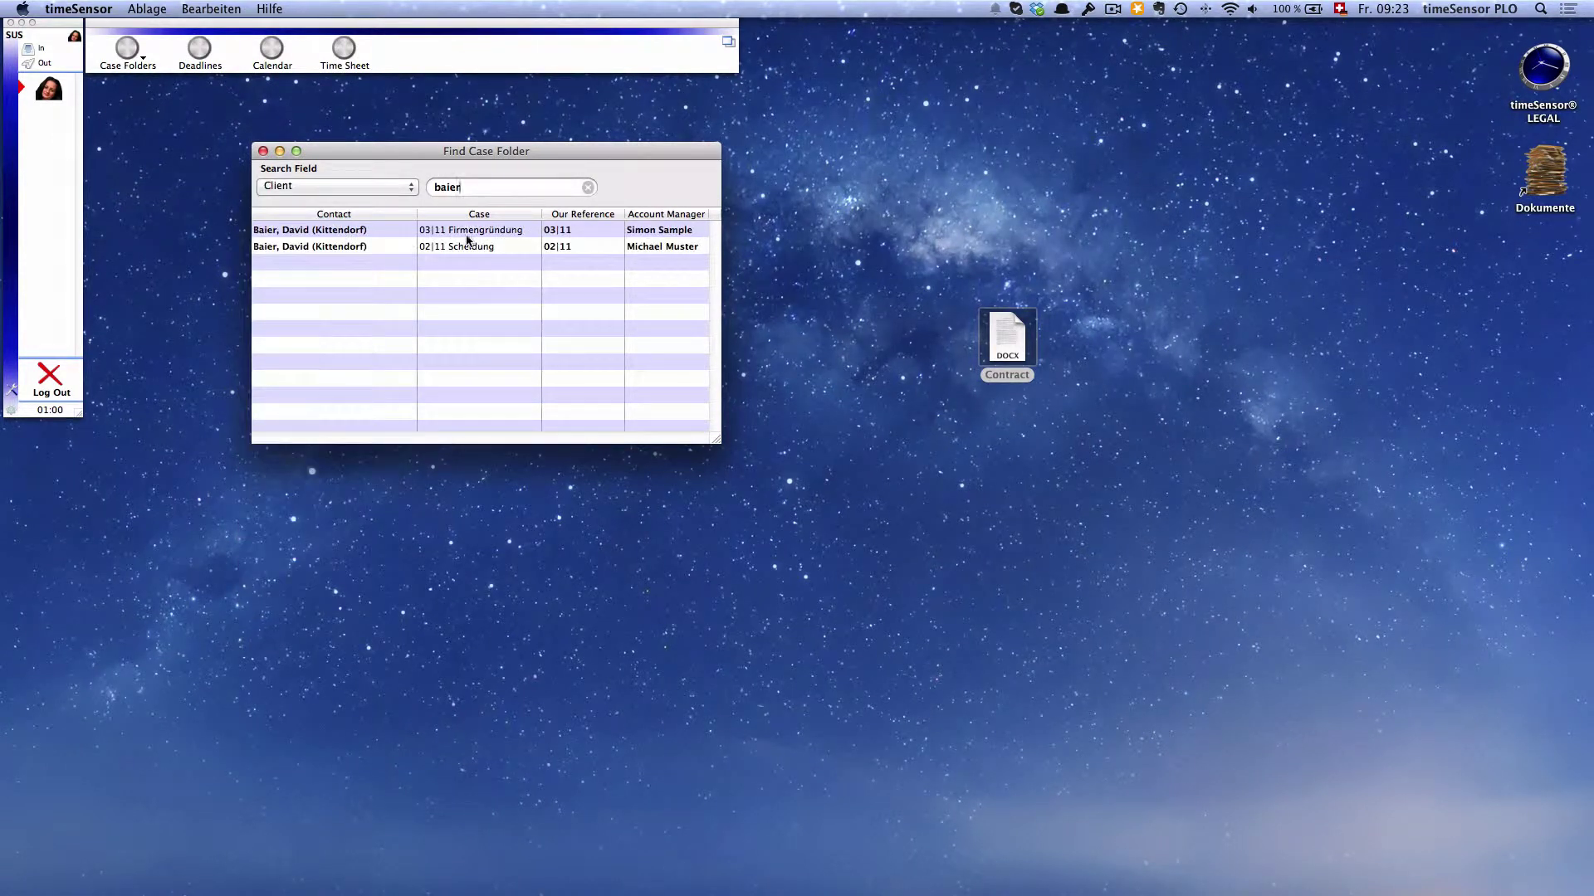
double_click(500, 230)
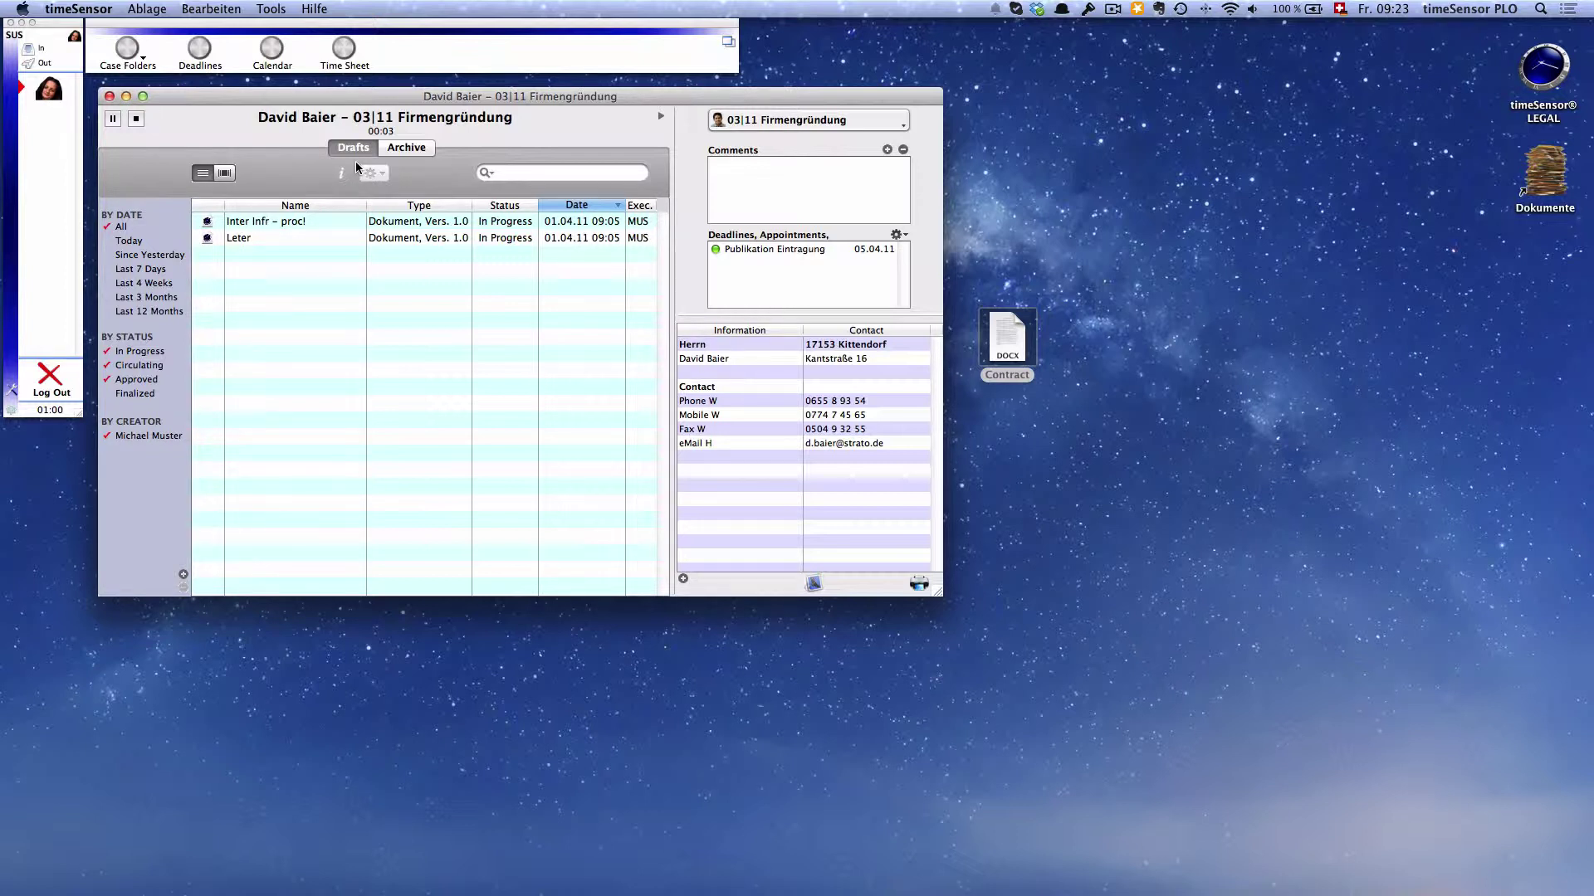
click(414, 155)
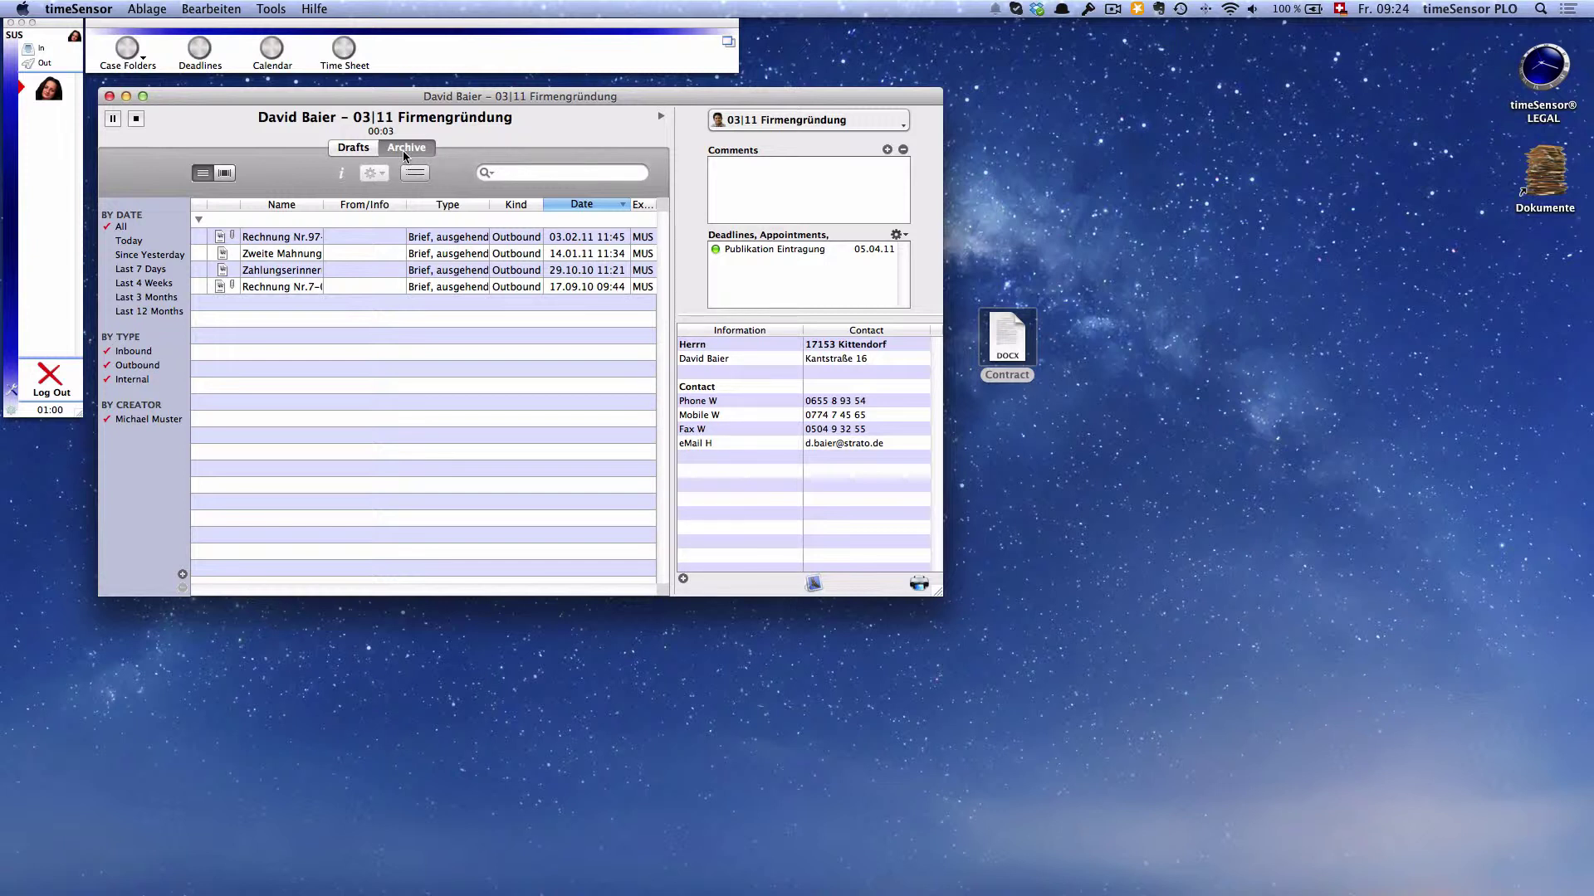
click(359, 156)
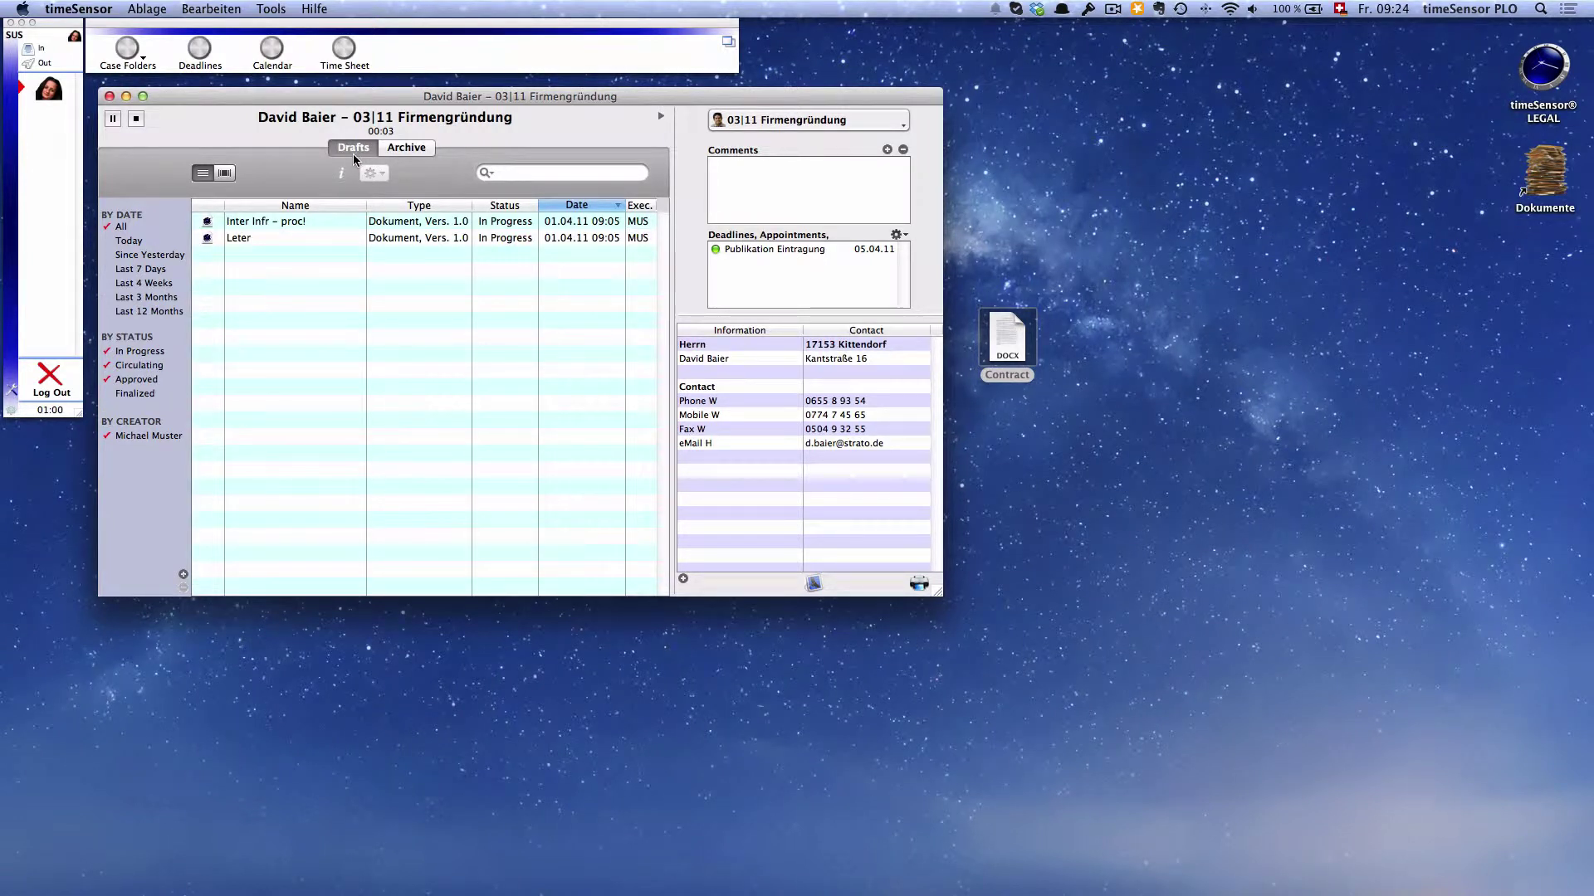
Import the desktop Contract file into the drafts as type Dokument, Vers. x.y with keyword Employer, and remove the desktop original.
mouse_move(1003, 333)
drag(1003, 333, 391, 305)
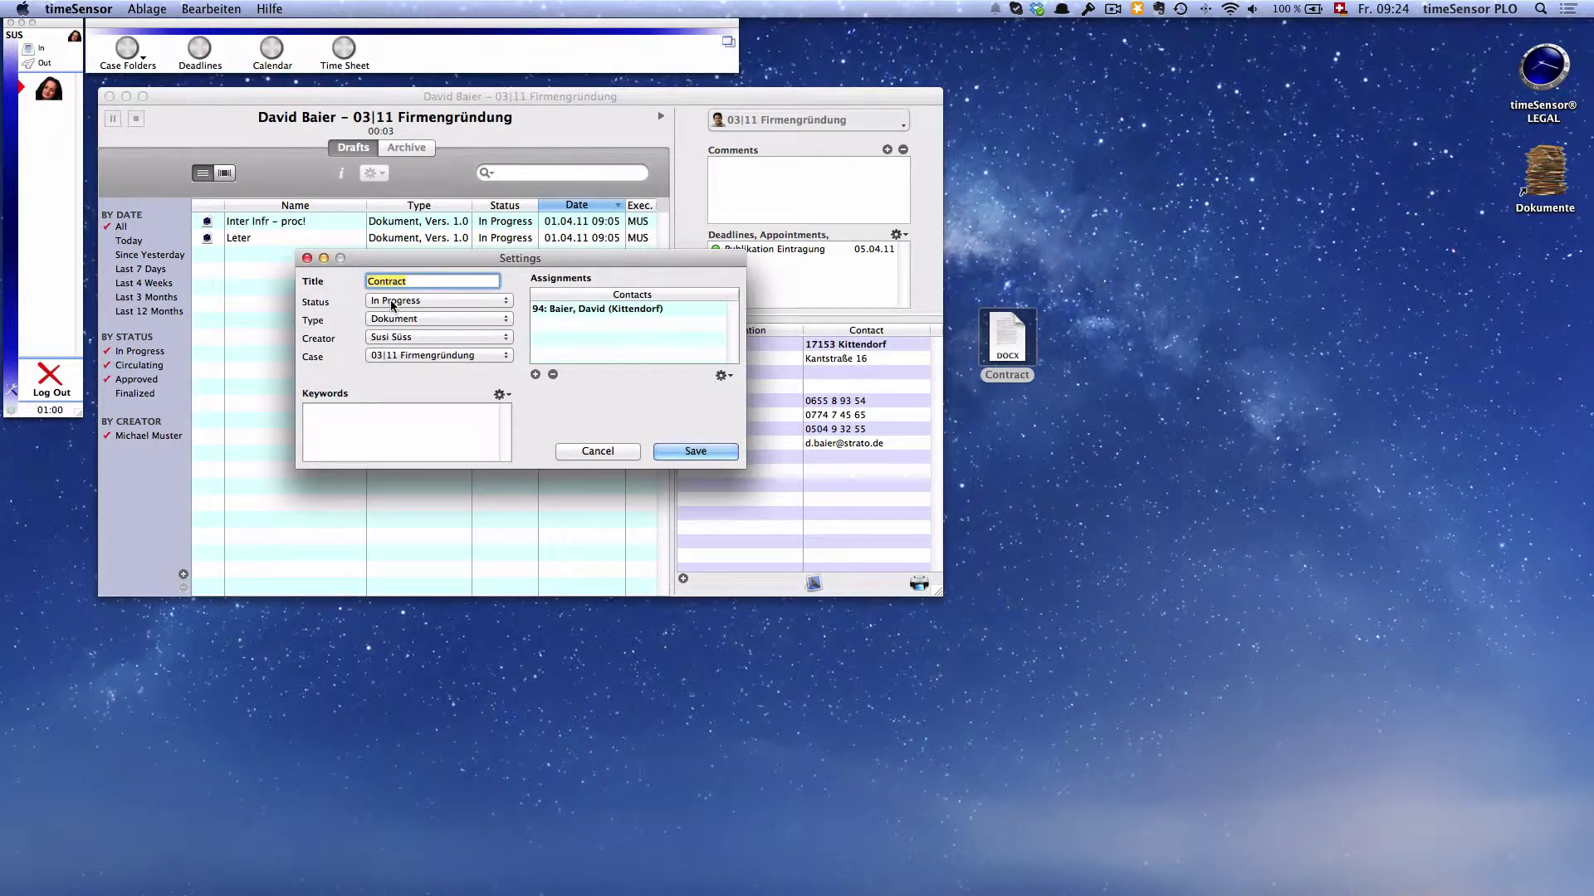
click(494, 320)
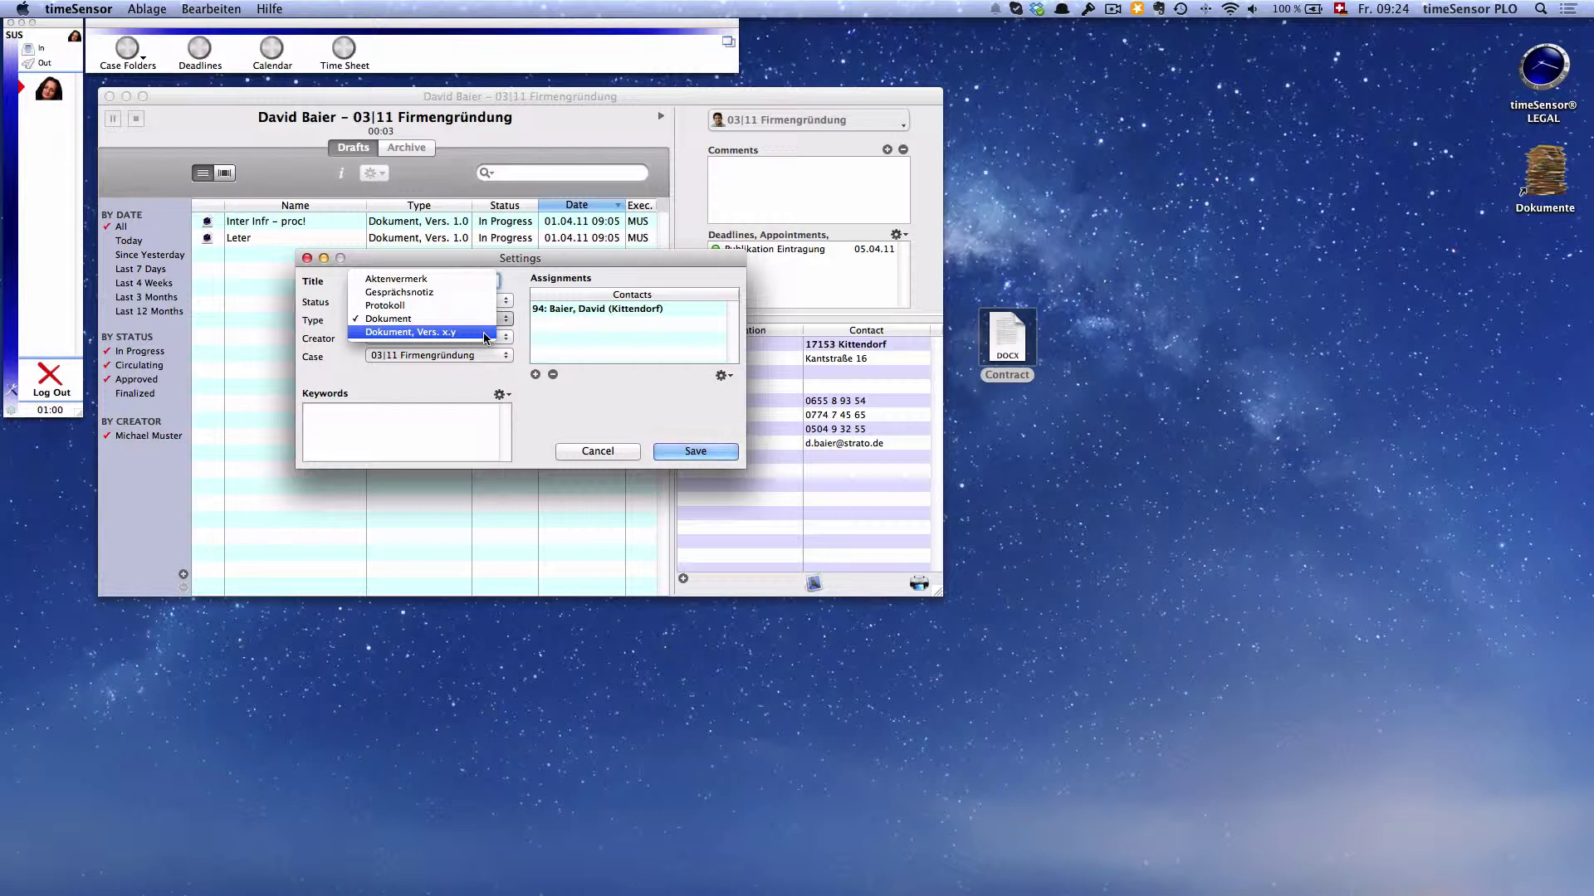
click(486, 333)
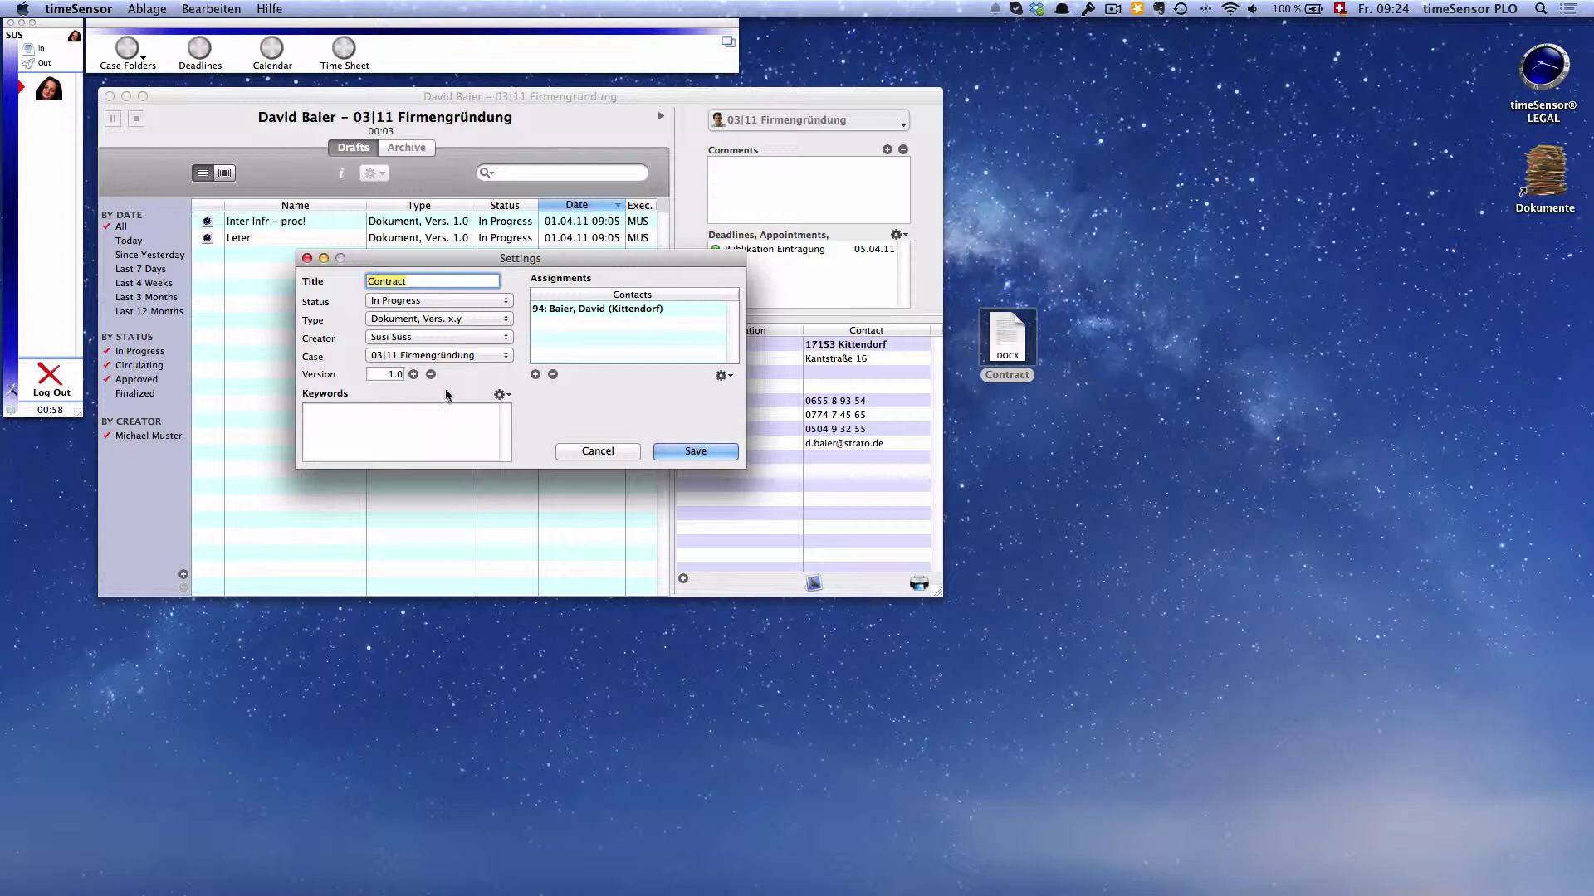
click(438, 408)
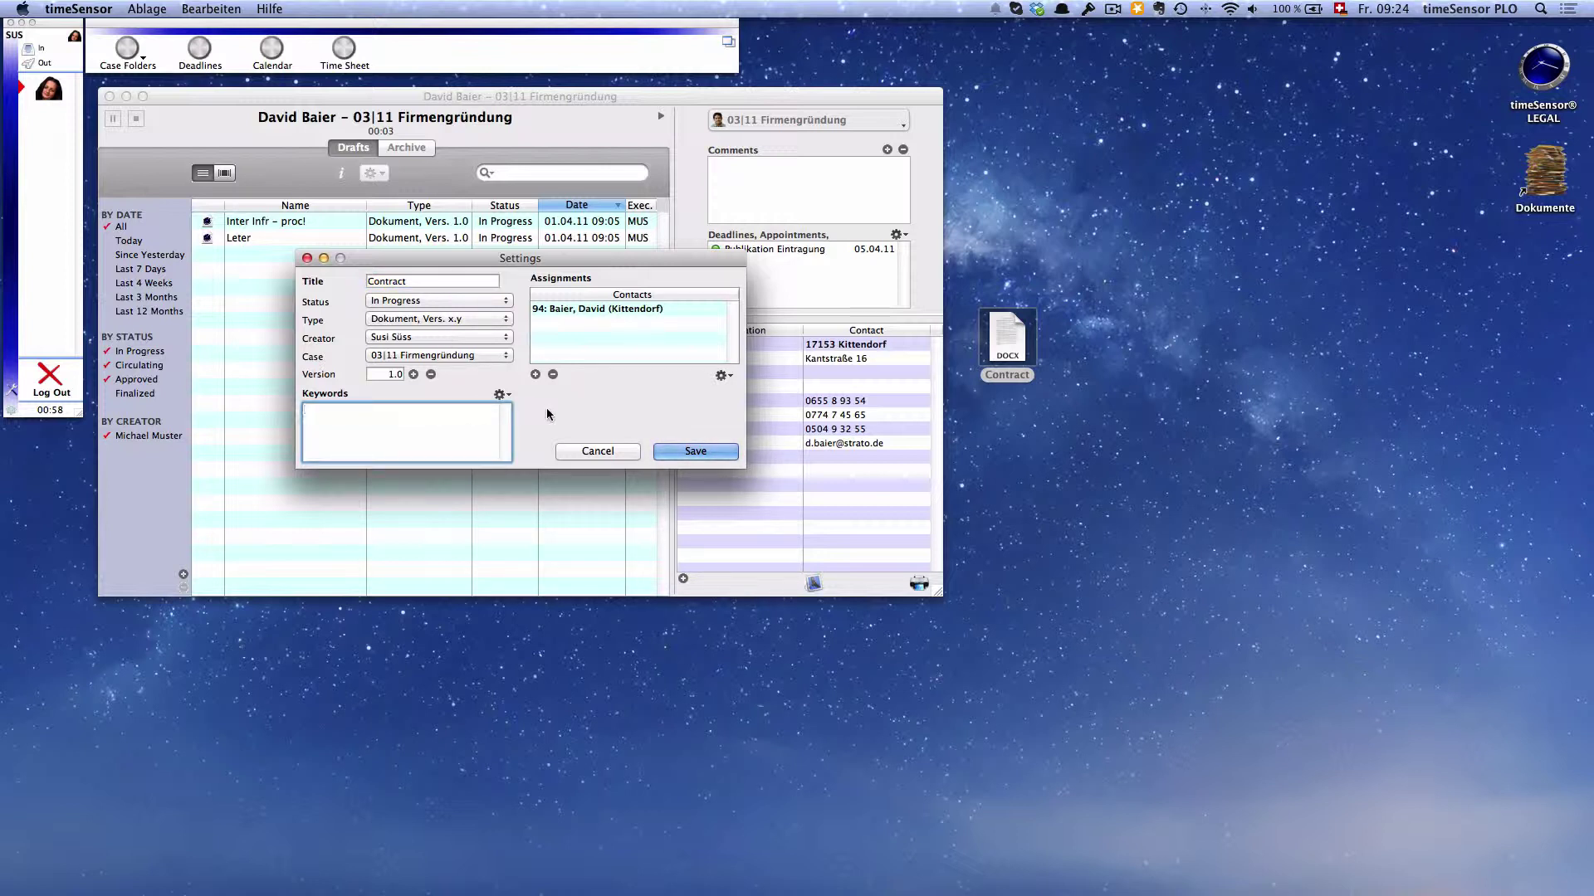
text(Employer)
click(695, 452)
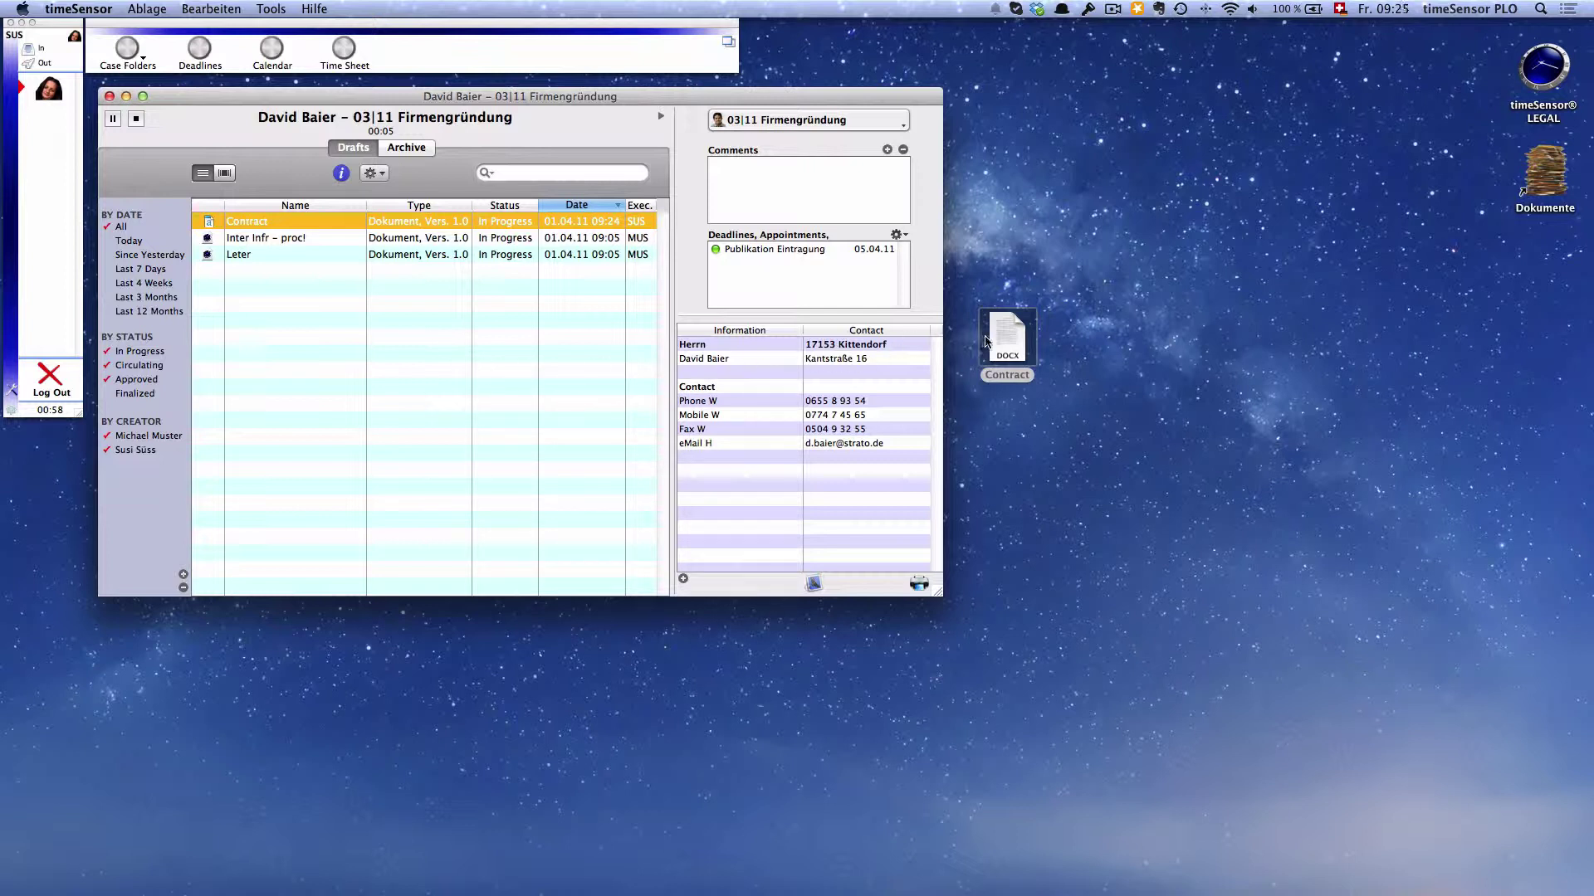
drag(986, 340, 1282, 850)
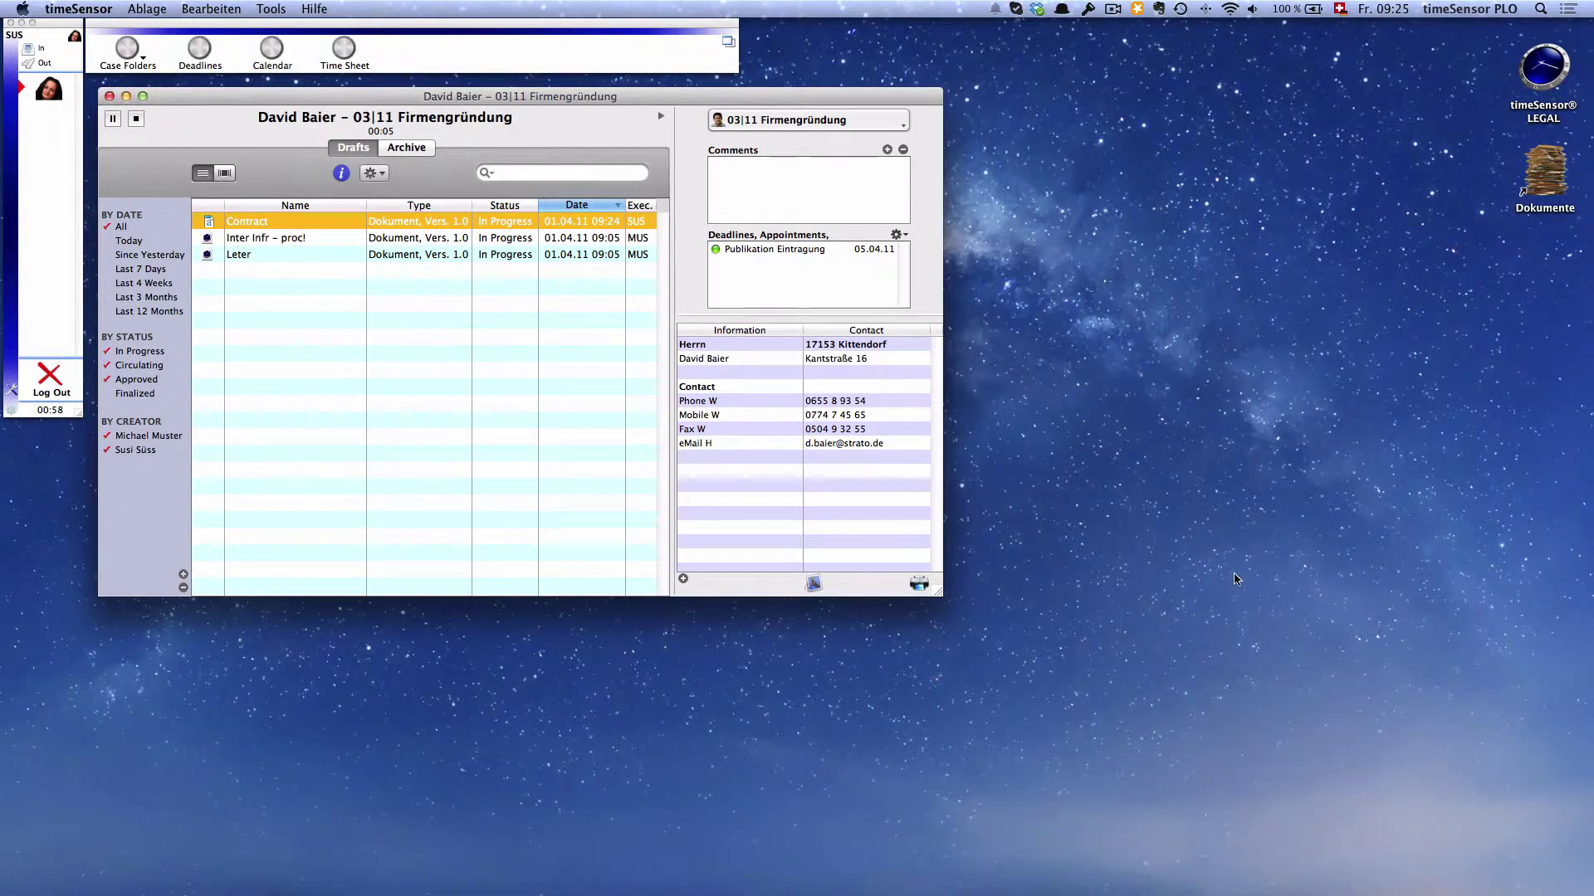
Open the Contract draft in Word and replace the MM/DD/YYYY placeholder in the opening paragraph with 03.14.2014.
double_click(262, 220)
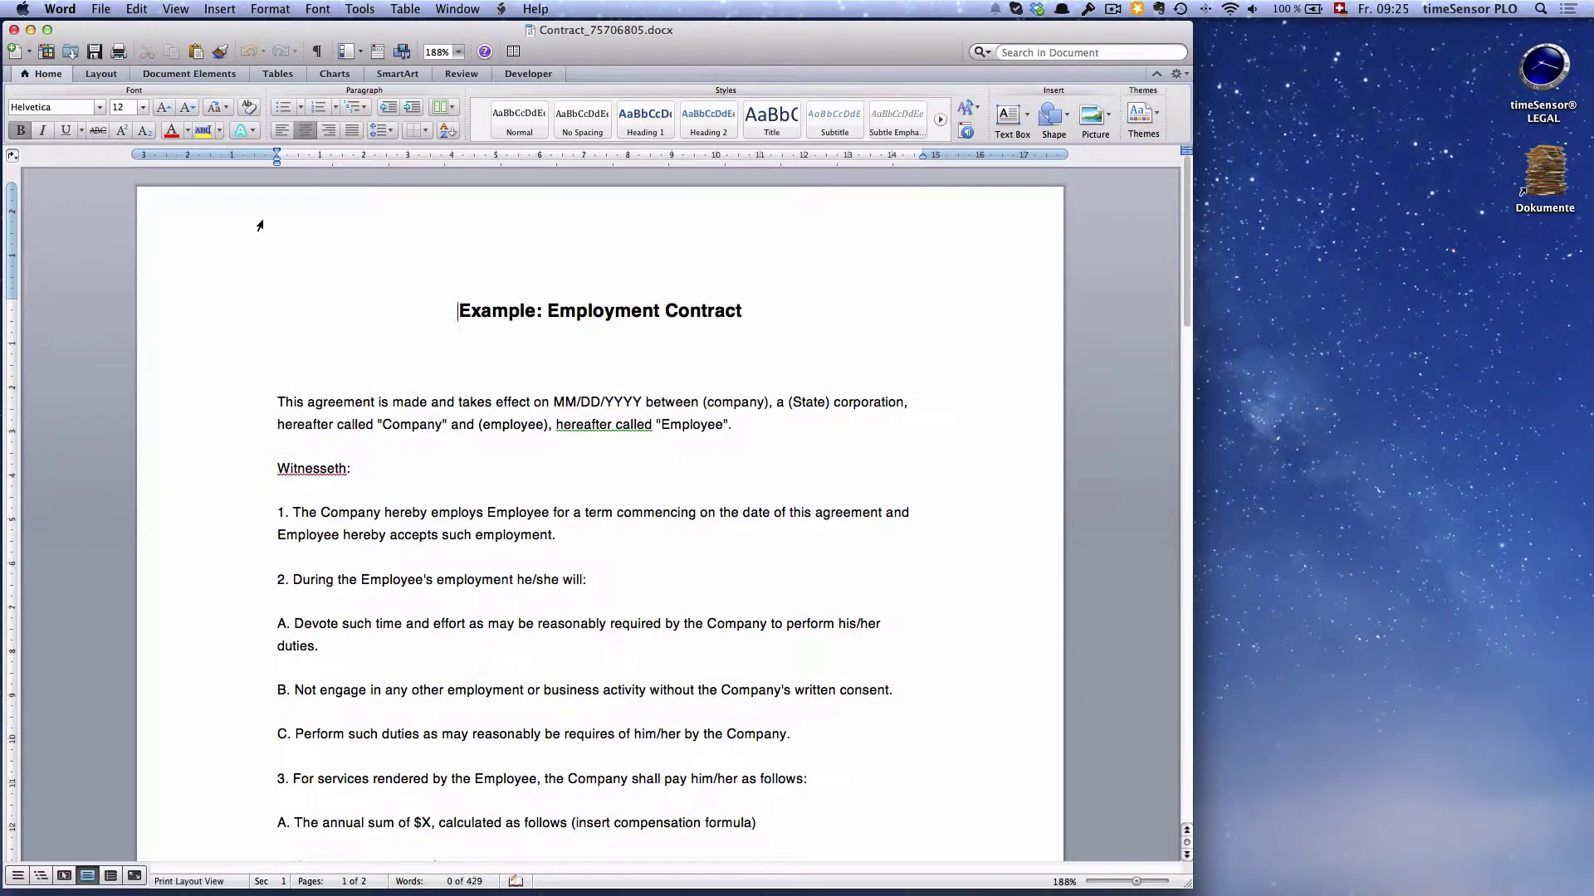
drag(552, 404, 641, 405)
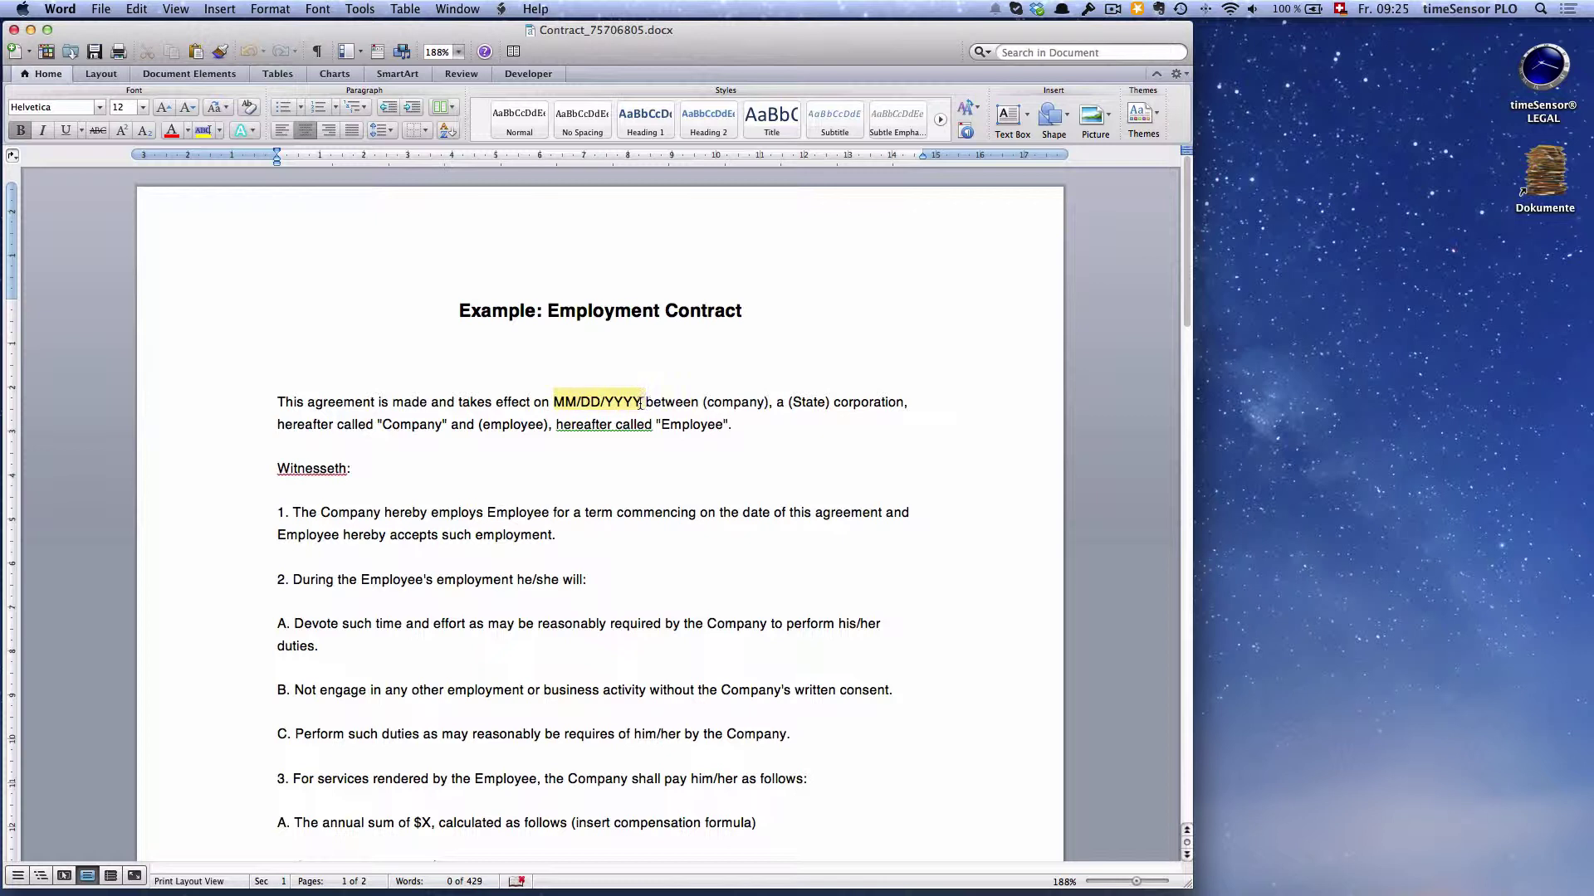
text(03.14)
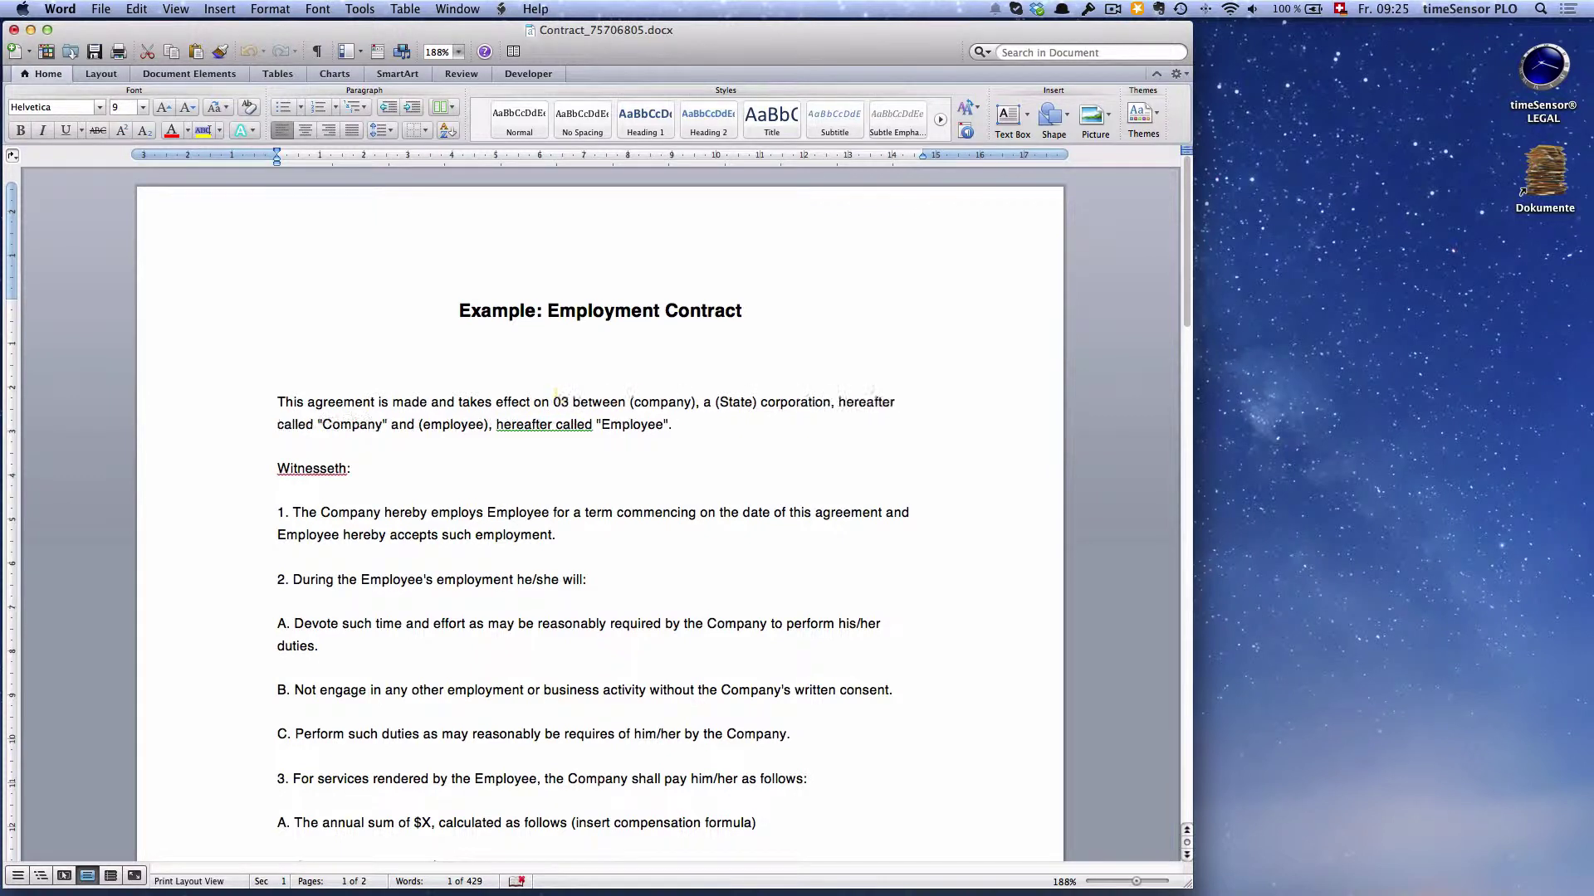
text(.20)
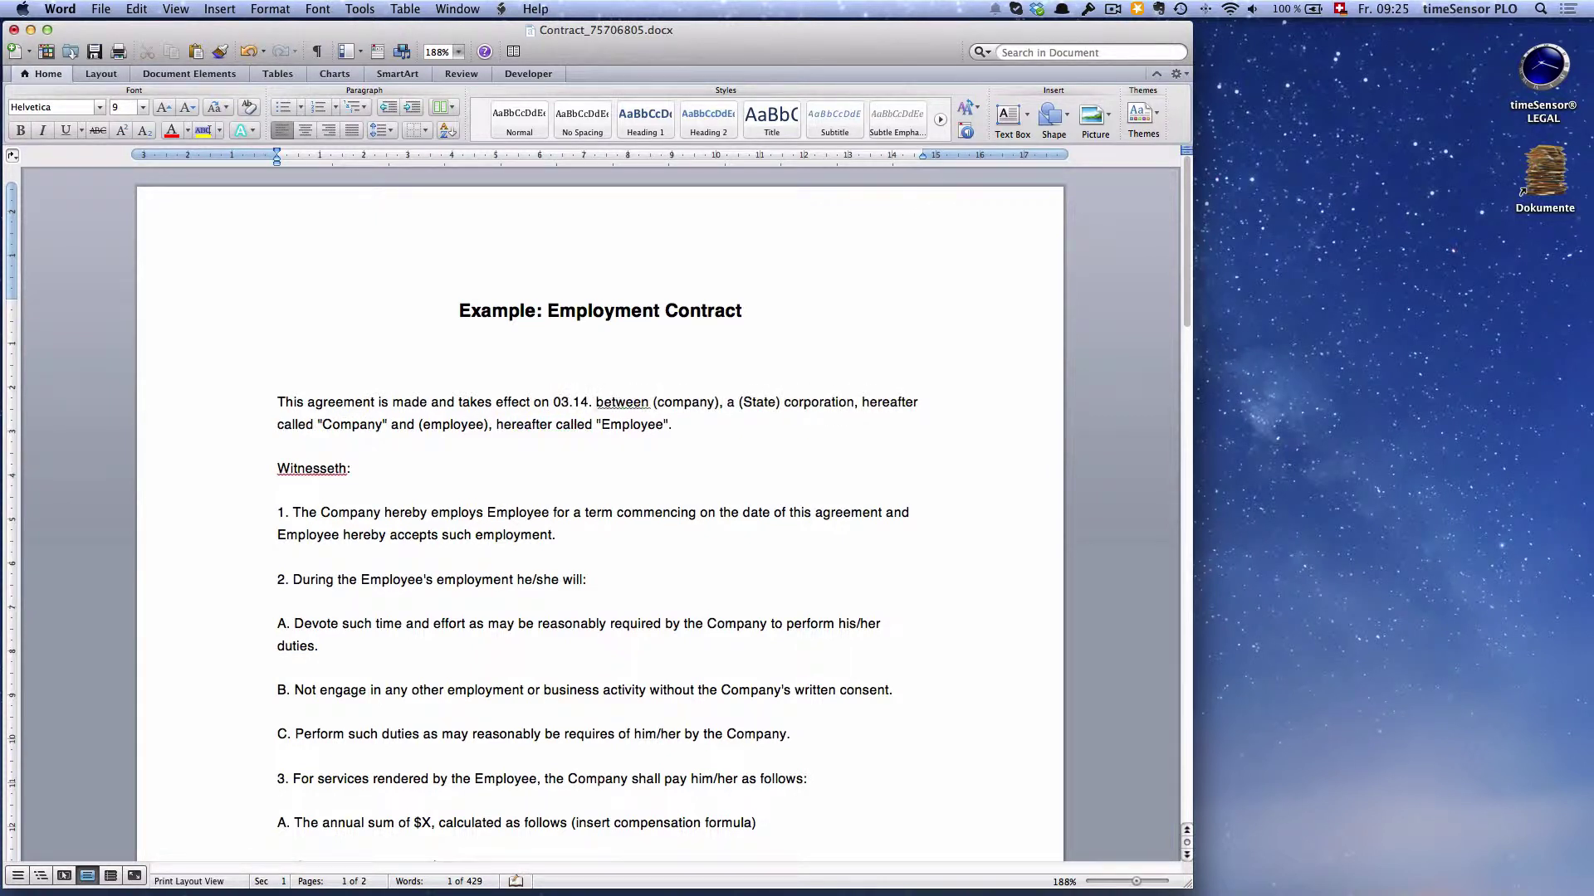
text(14)
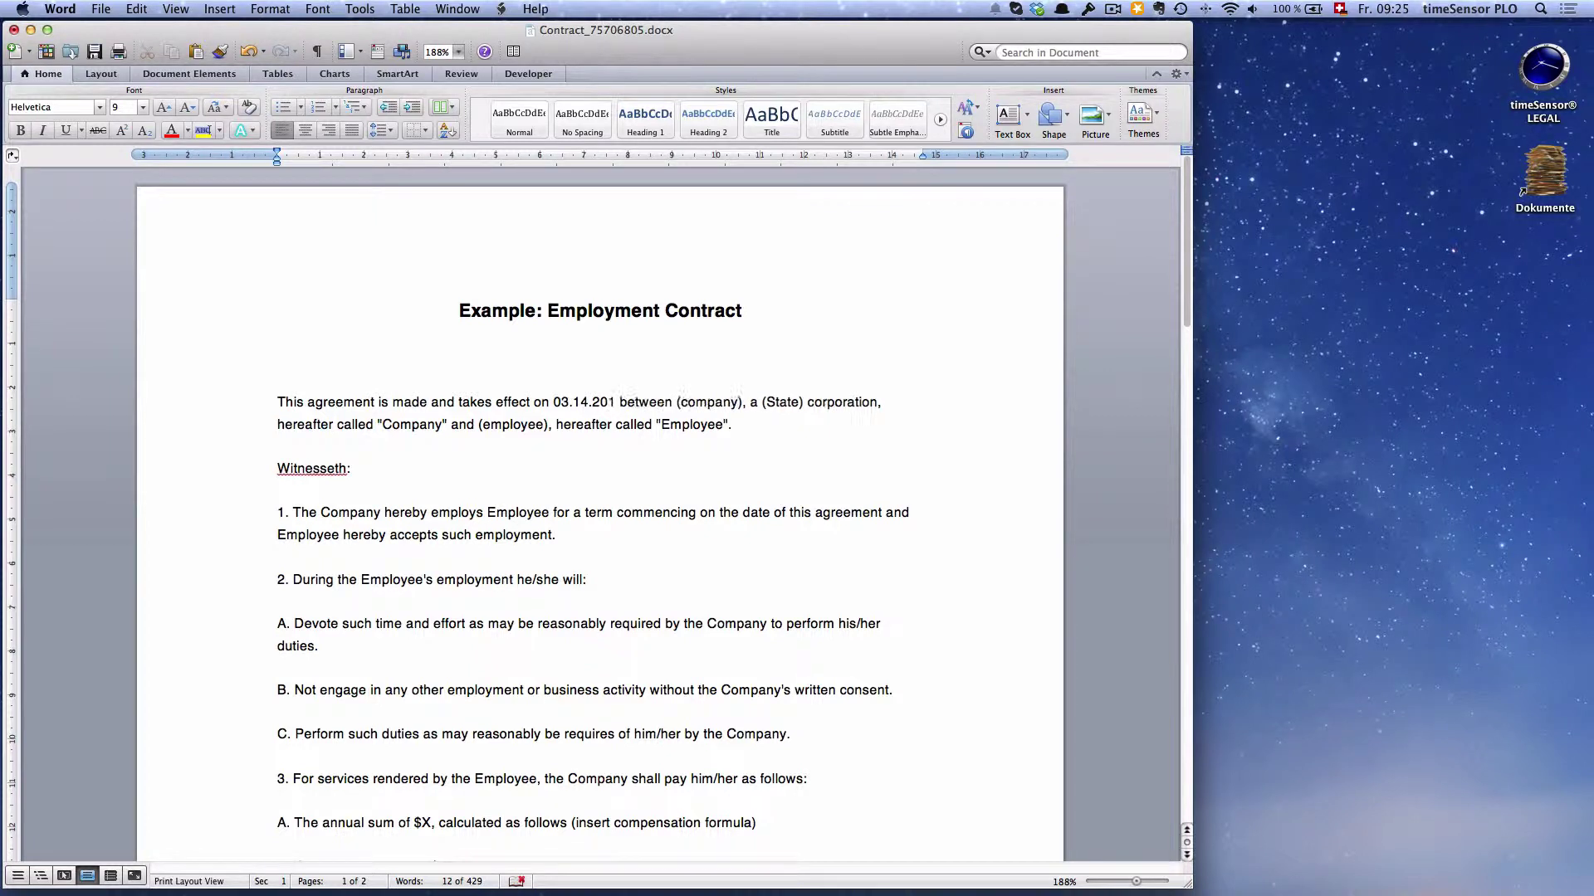
Turn on change tracking and insert the paragraph "1.1 Supposing that…." below clause 2A.
click(382, 645)
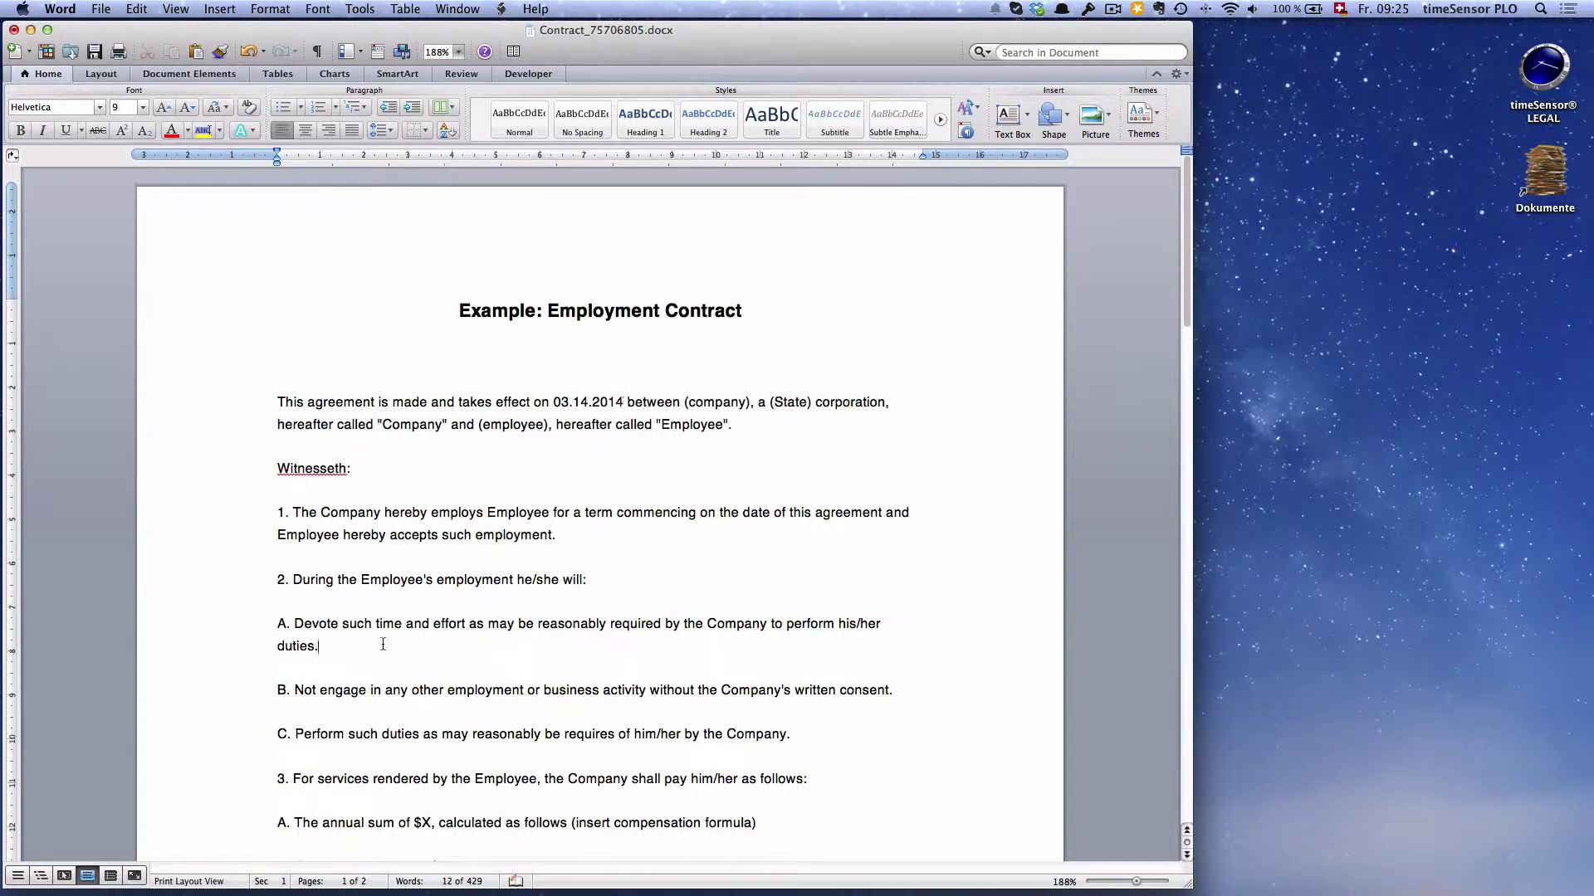
click(461, 73)
click(232, 115)
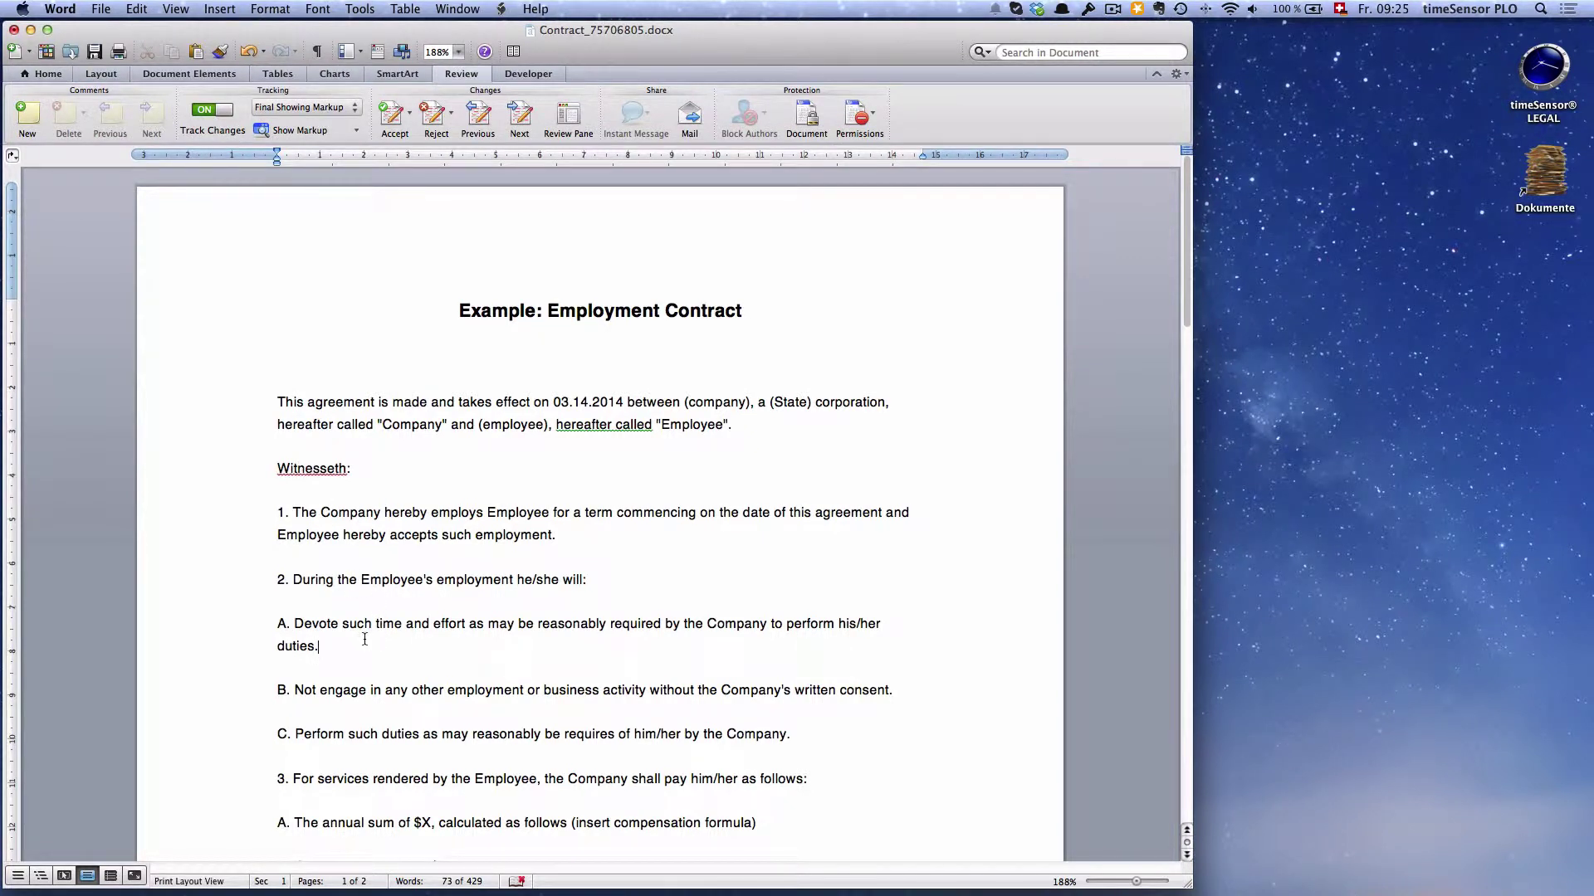
key(Return)
text(1.1 Supposing that....)
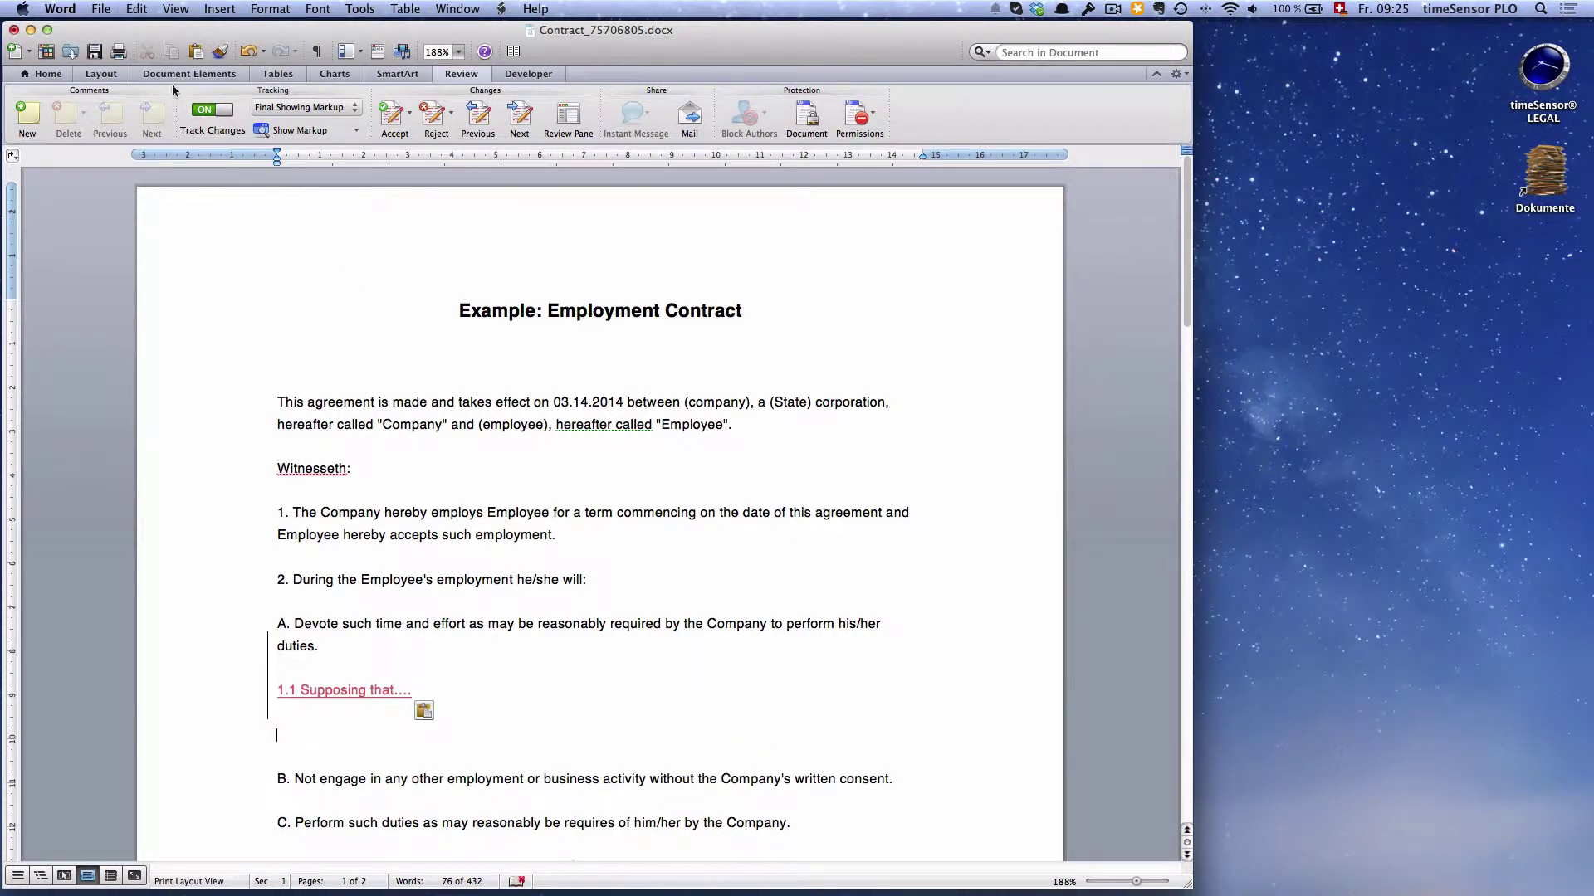
Save and close the contract document, and store the draft's changes in timeSensor as version 1.1.
click(94, 53)
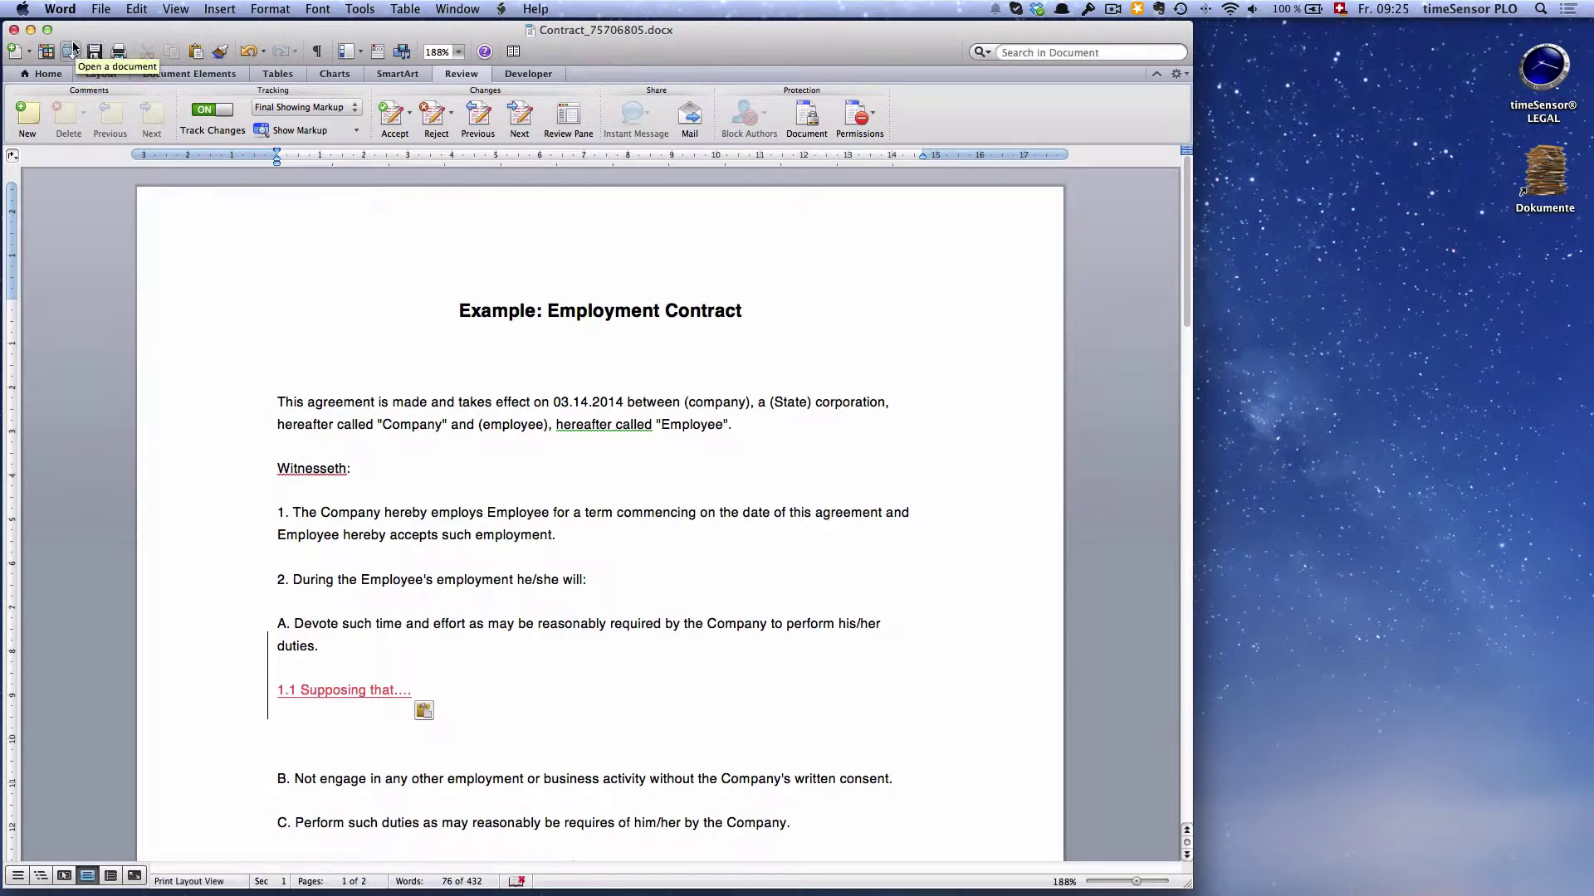
click(14, 30)
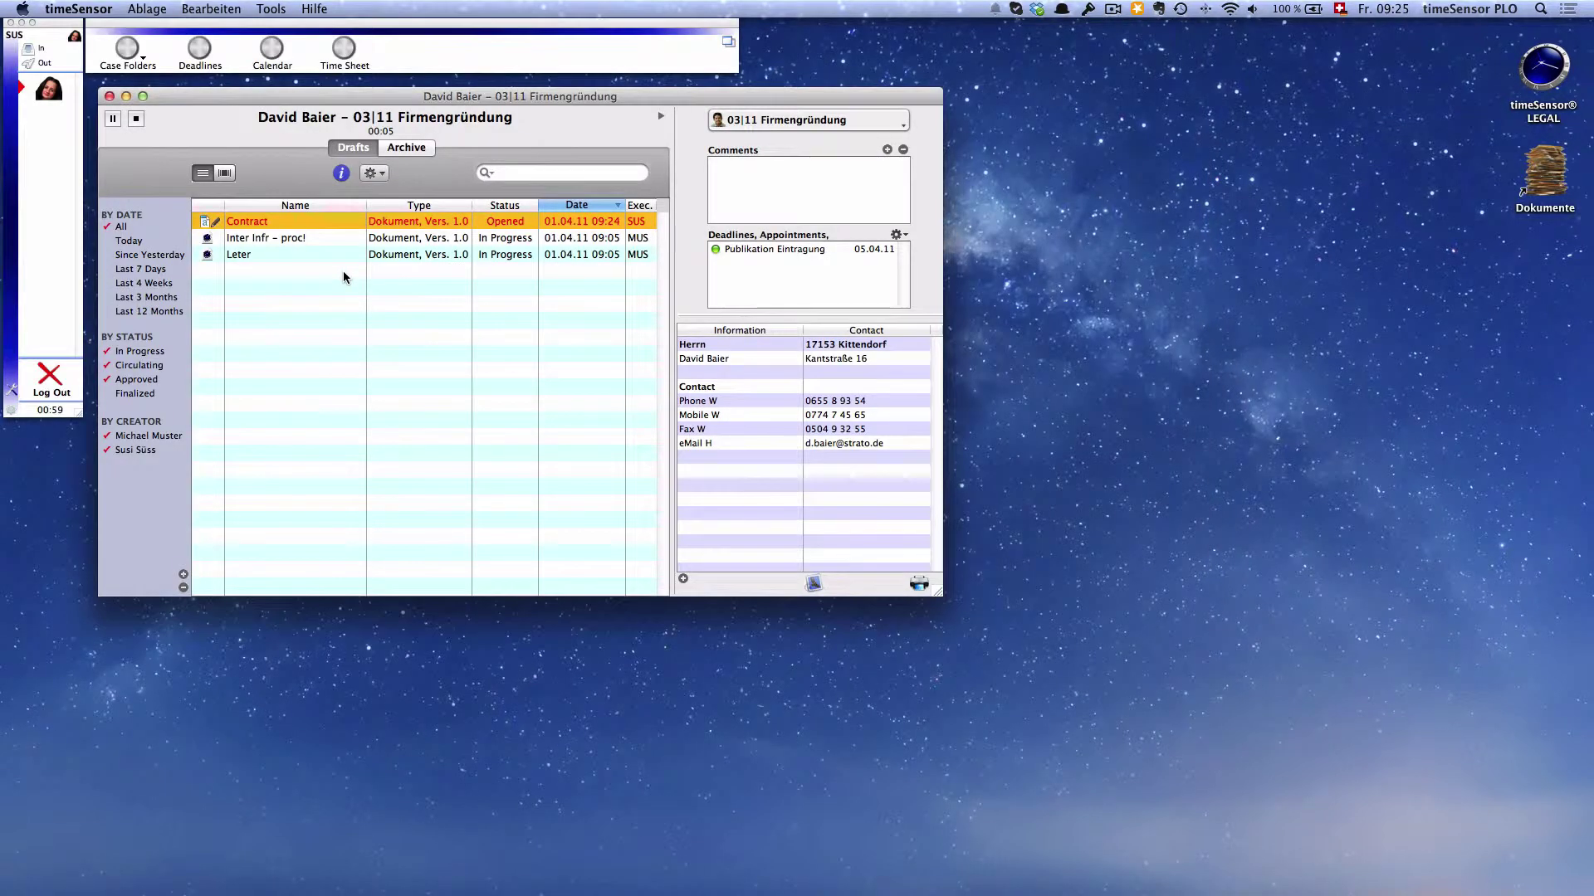
click(343, 271)
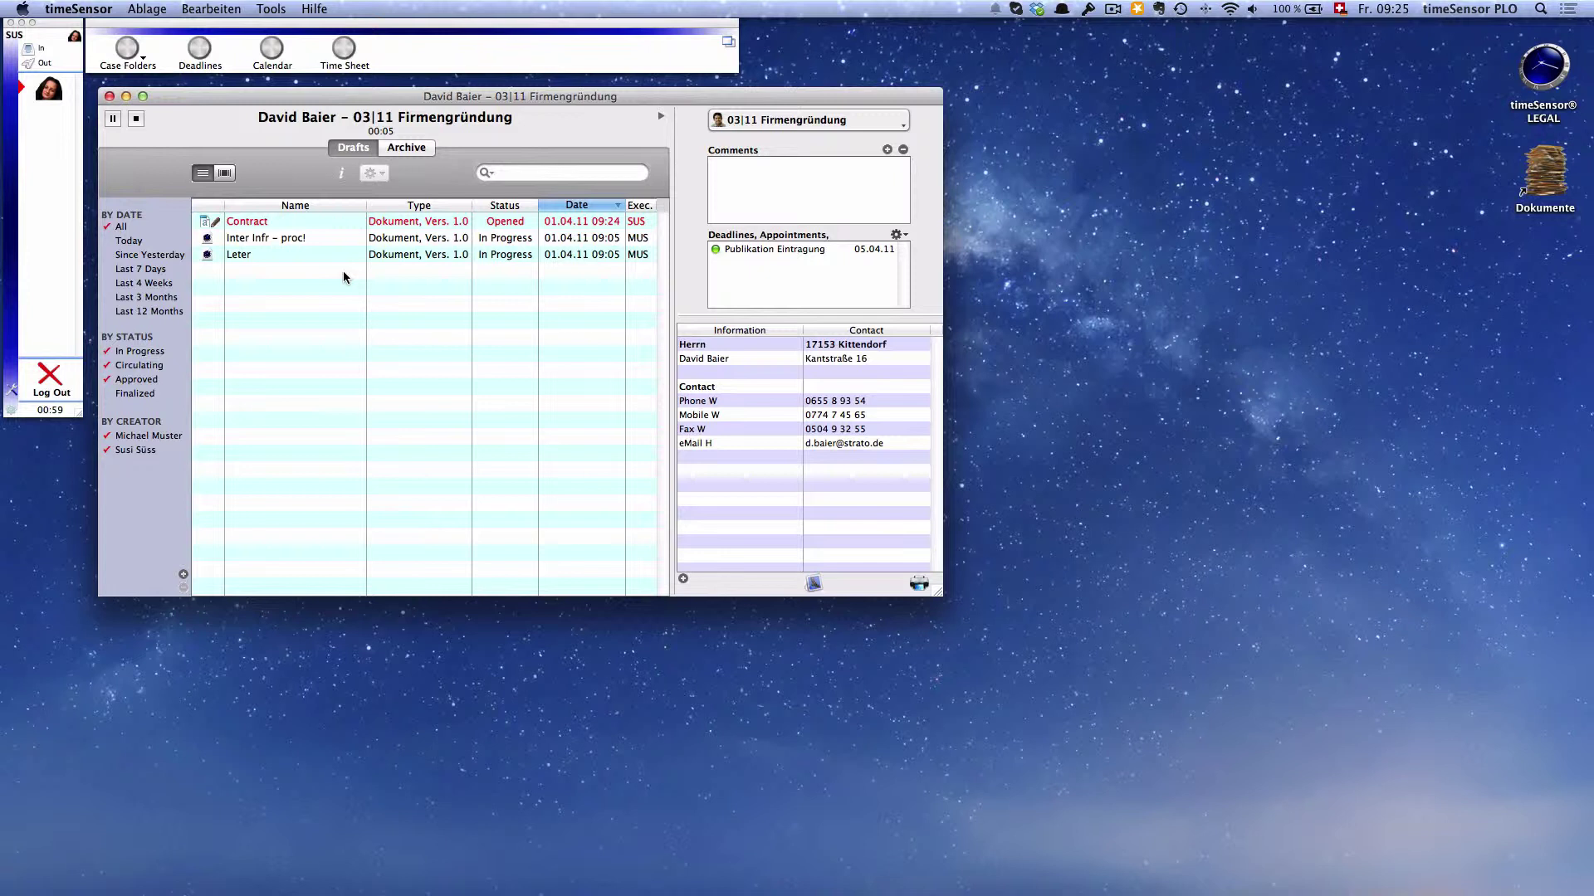
click(249, 224)
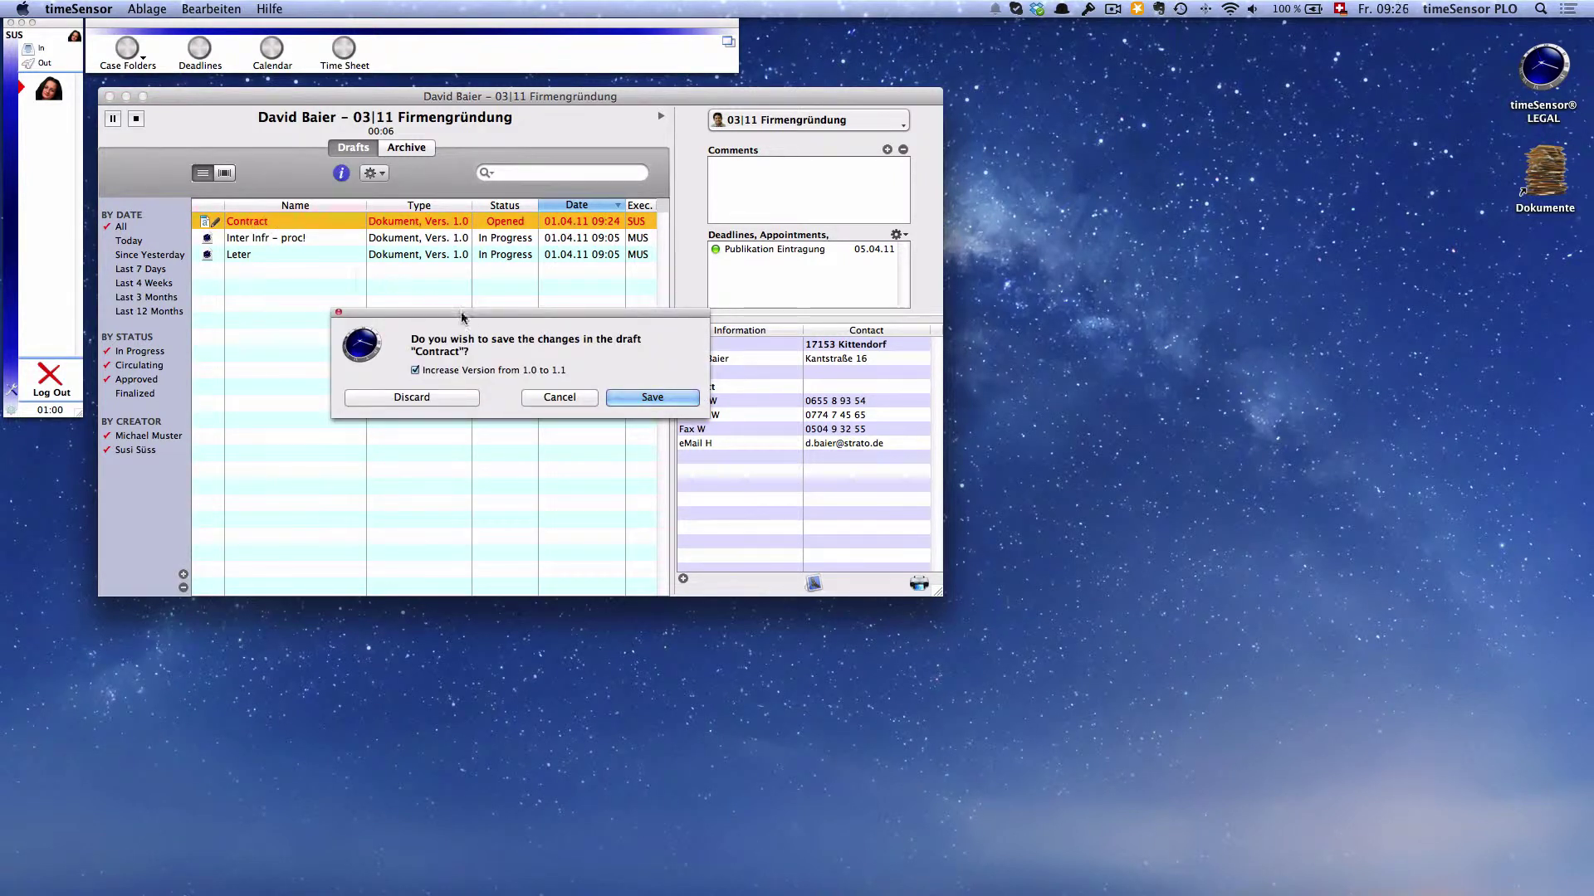
click(652, 398)
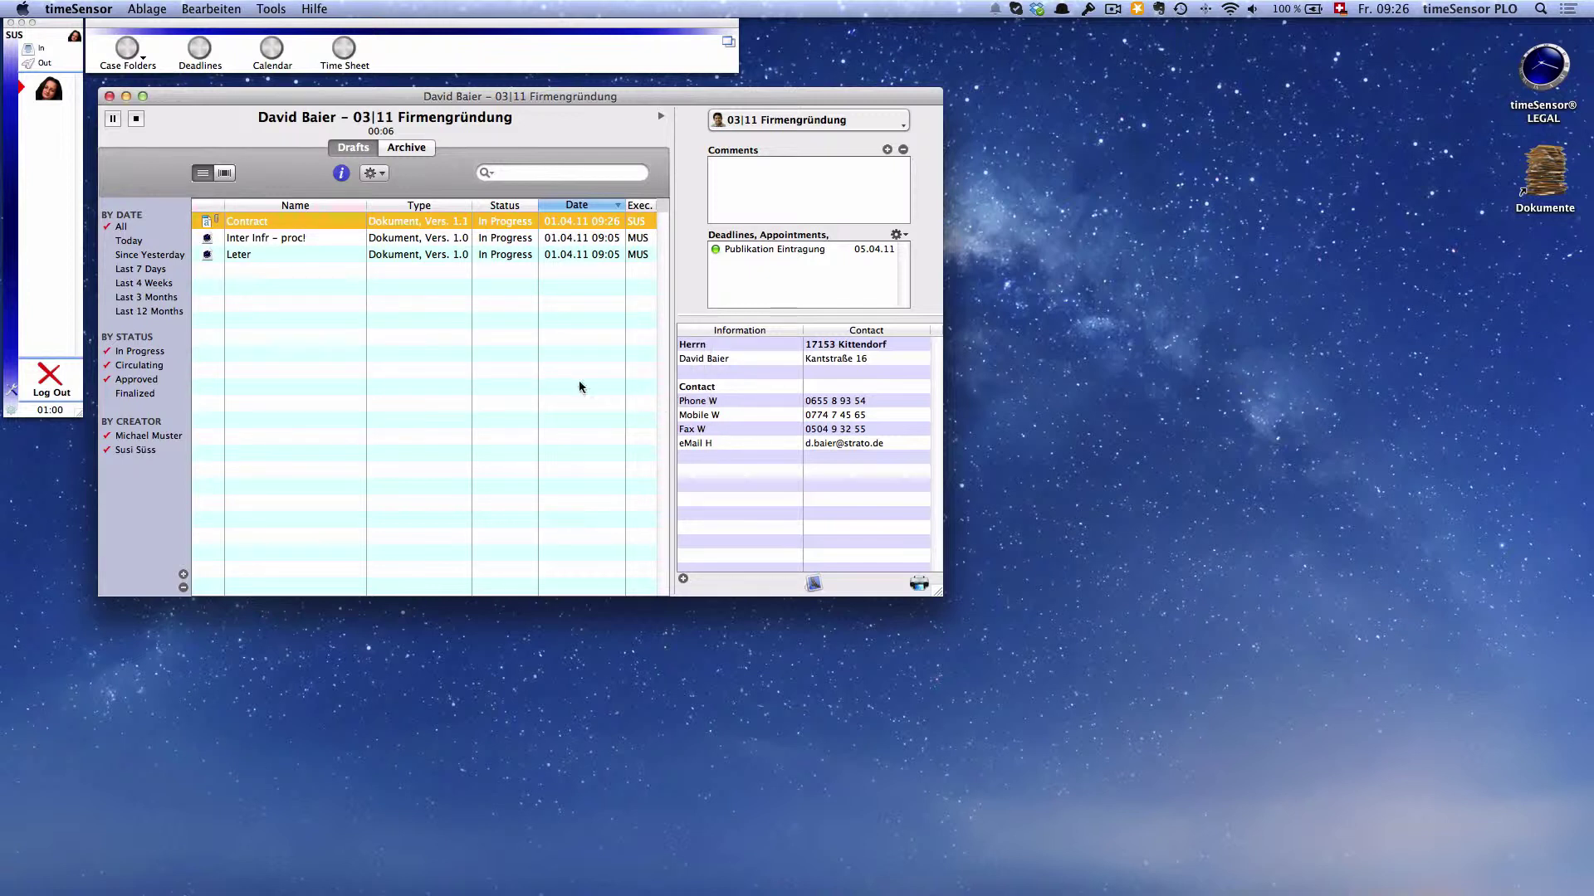
Reopen the Contract draft in Word and add the paragraph "1.2. Supposing that…." below the 1.1 paragraph.
click(296, 268)
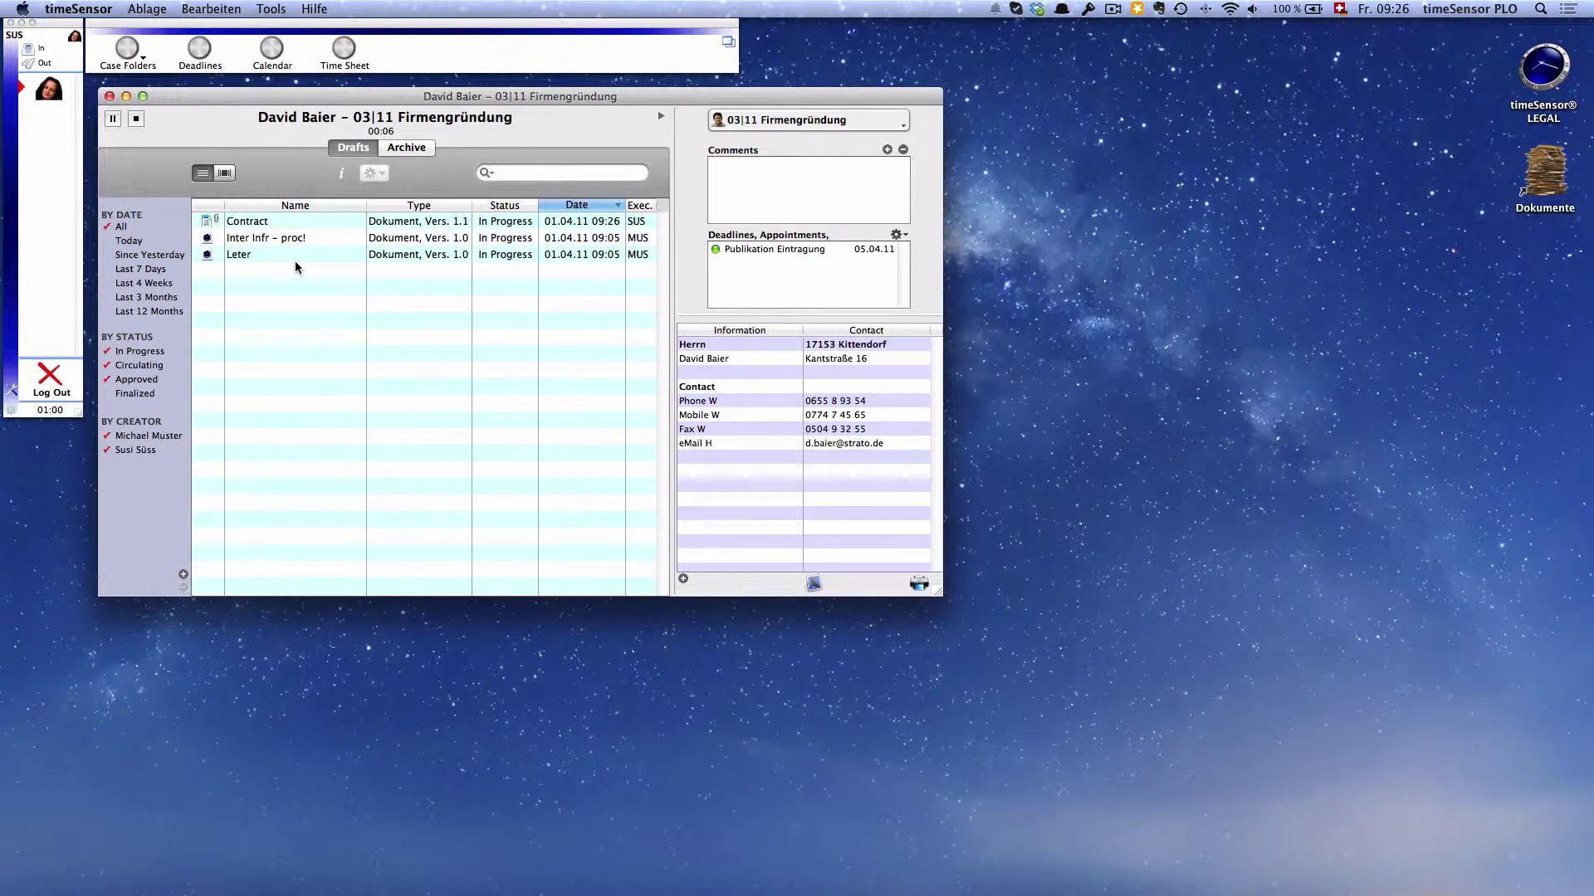
click(284, 222)
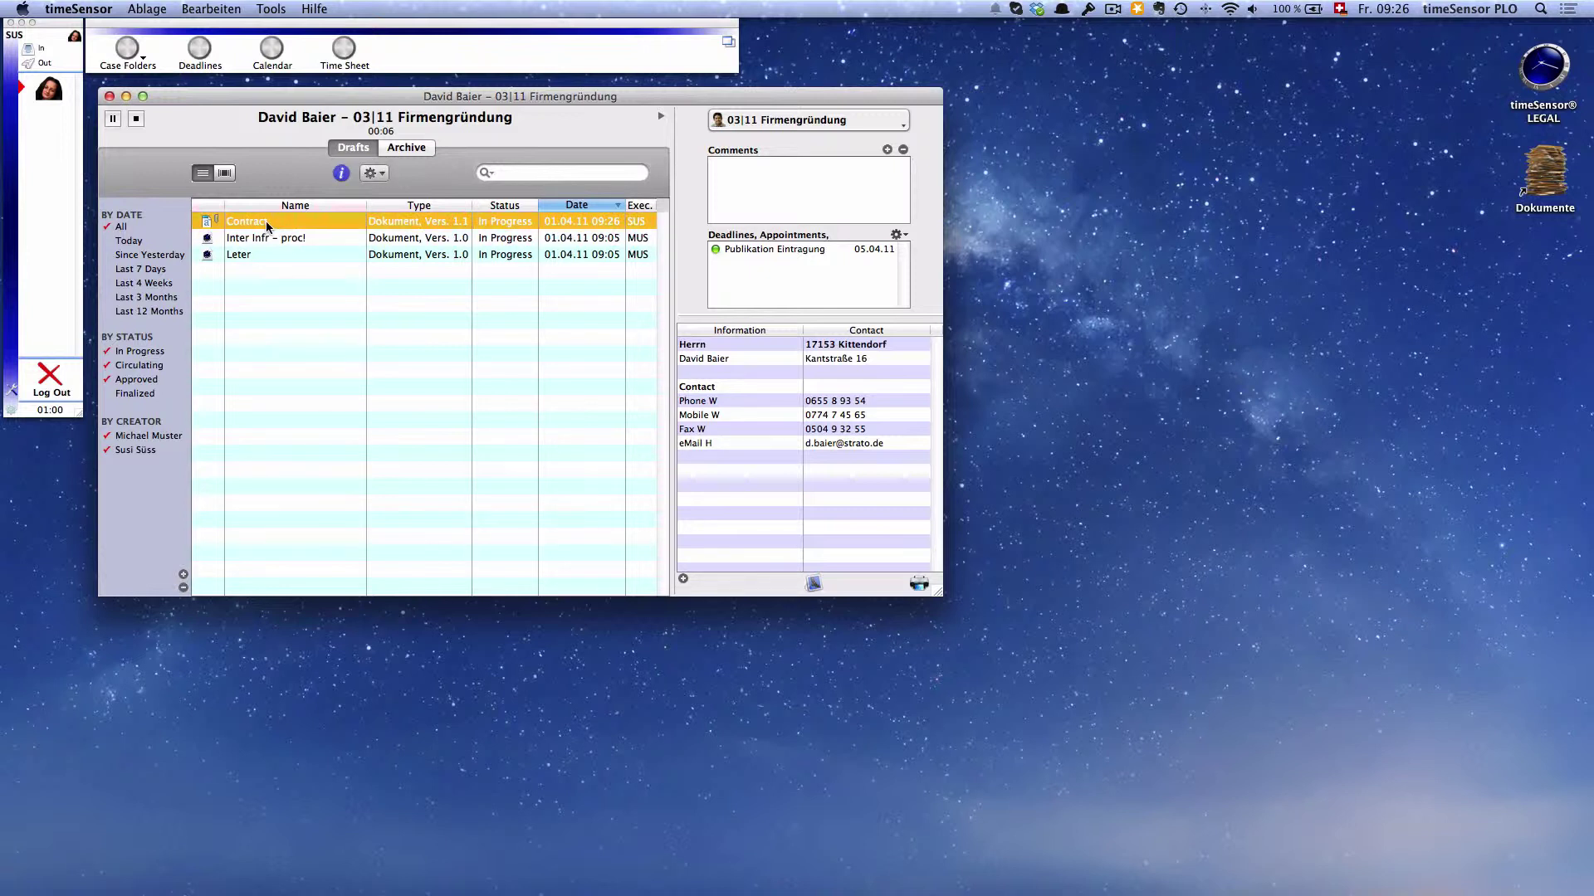
double_click(267, 222)
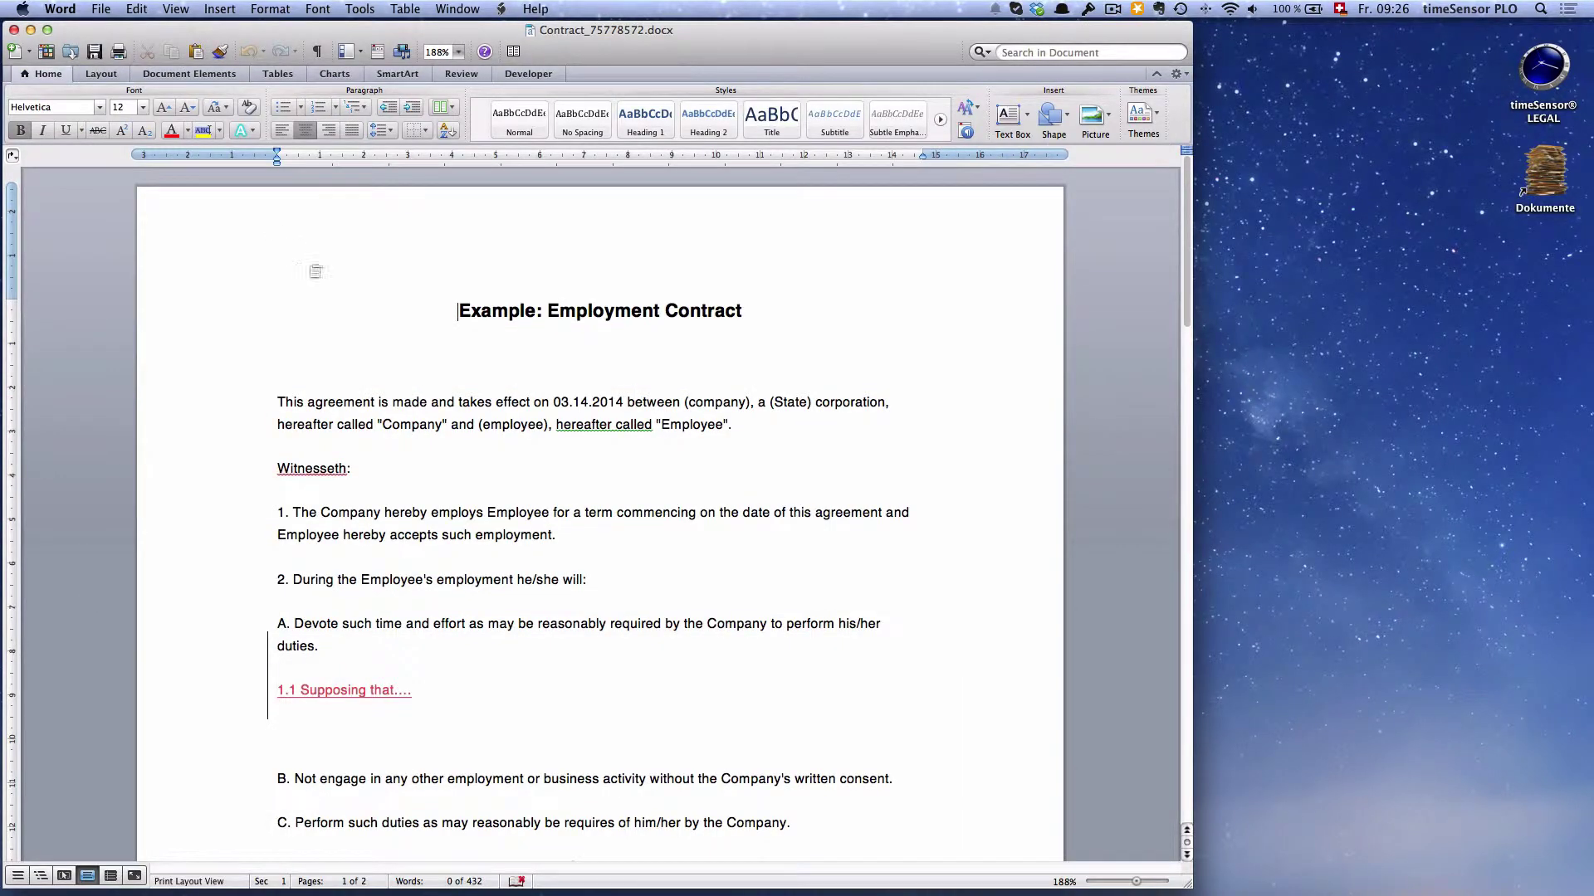
click(464, 687)
key(Return)
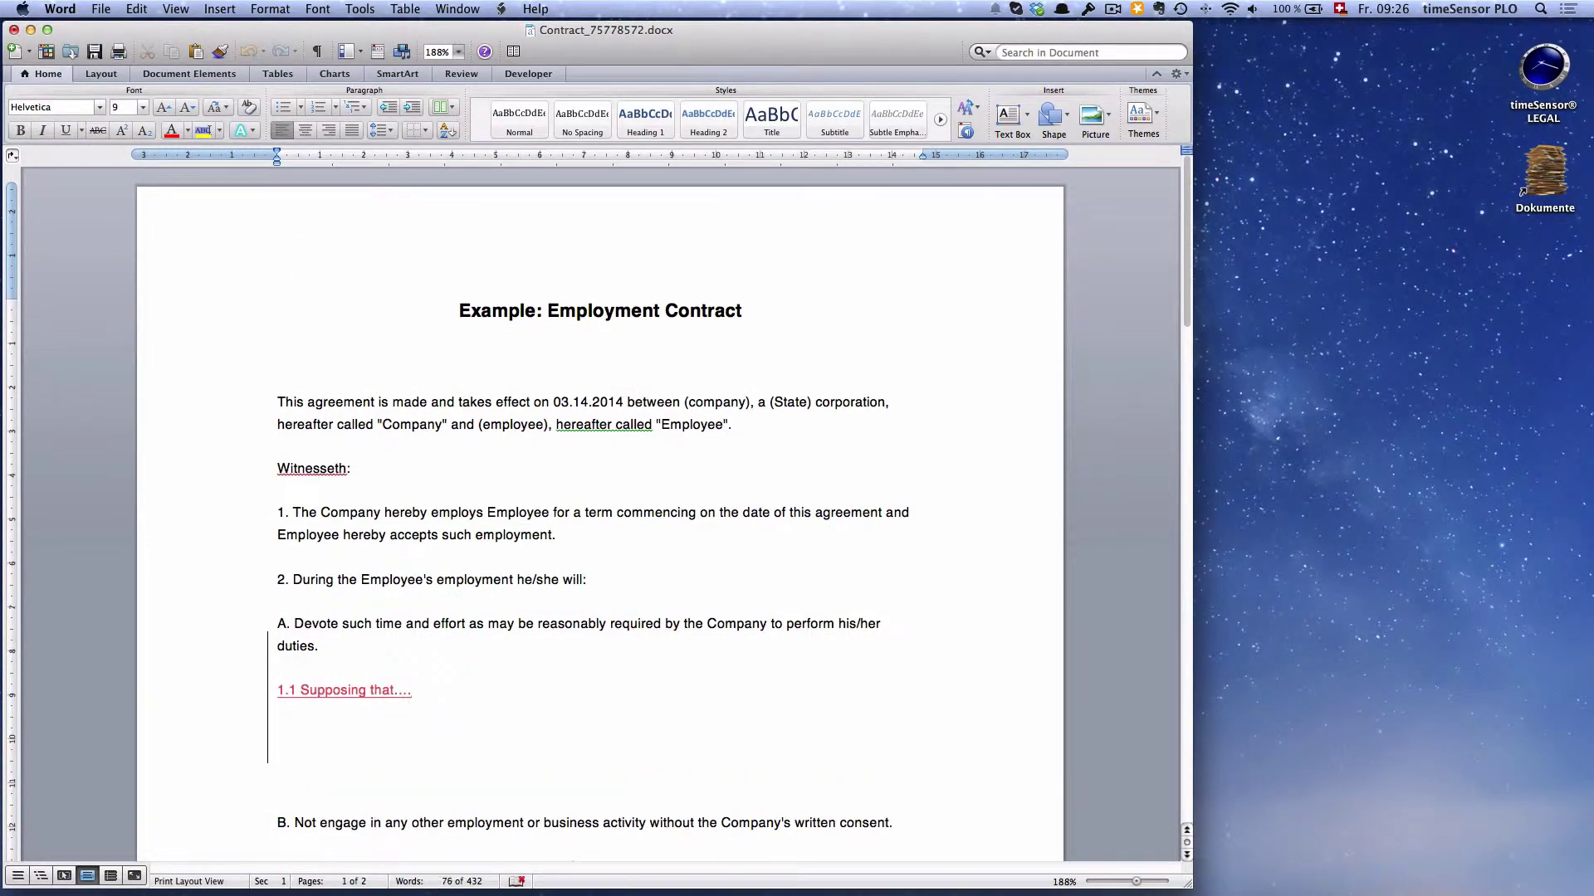
text(1.2. Supposing that....)
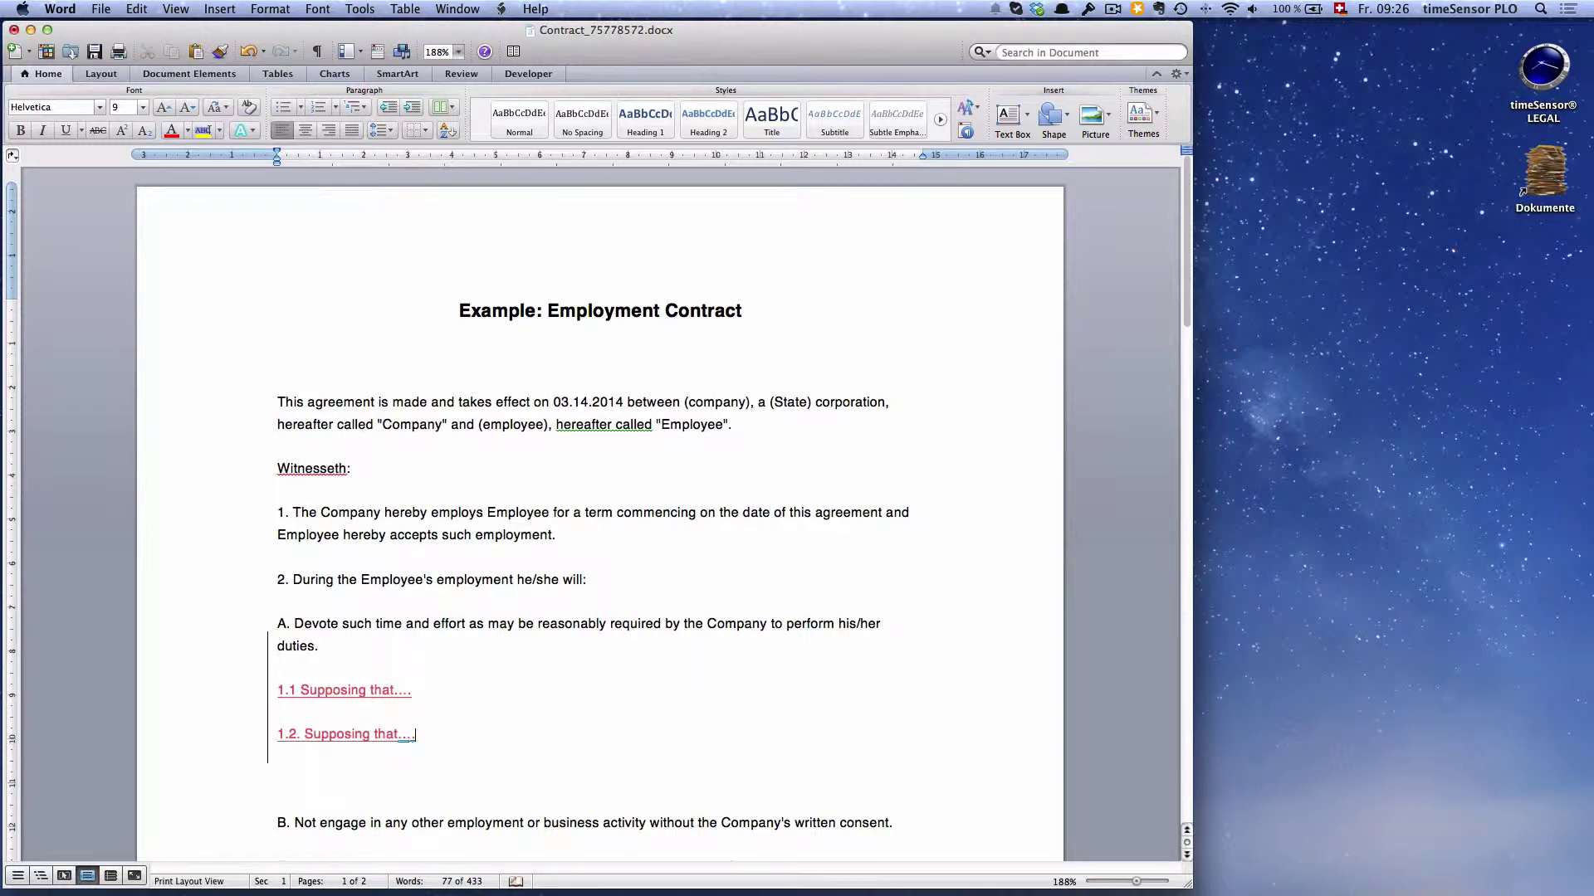
Save and close the edited contract, and store the draft's changes in timeSensor as version 1.2.
click(94, 52)
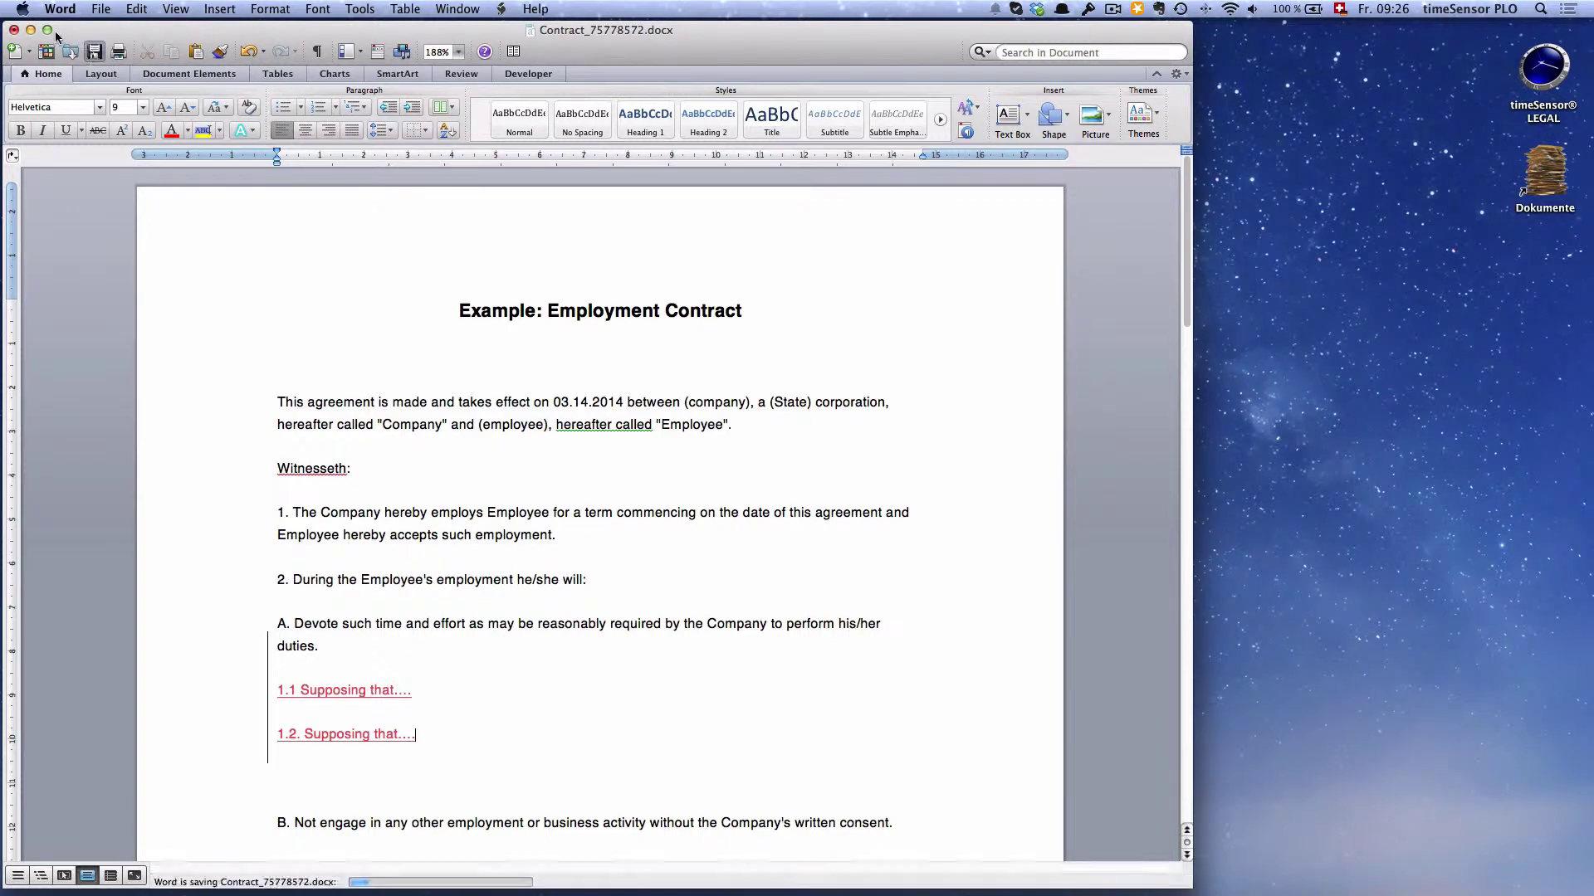
click(14, 30)
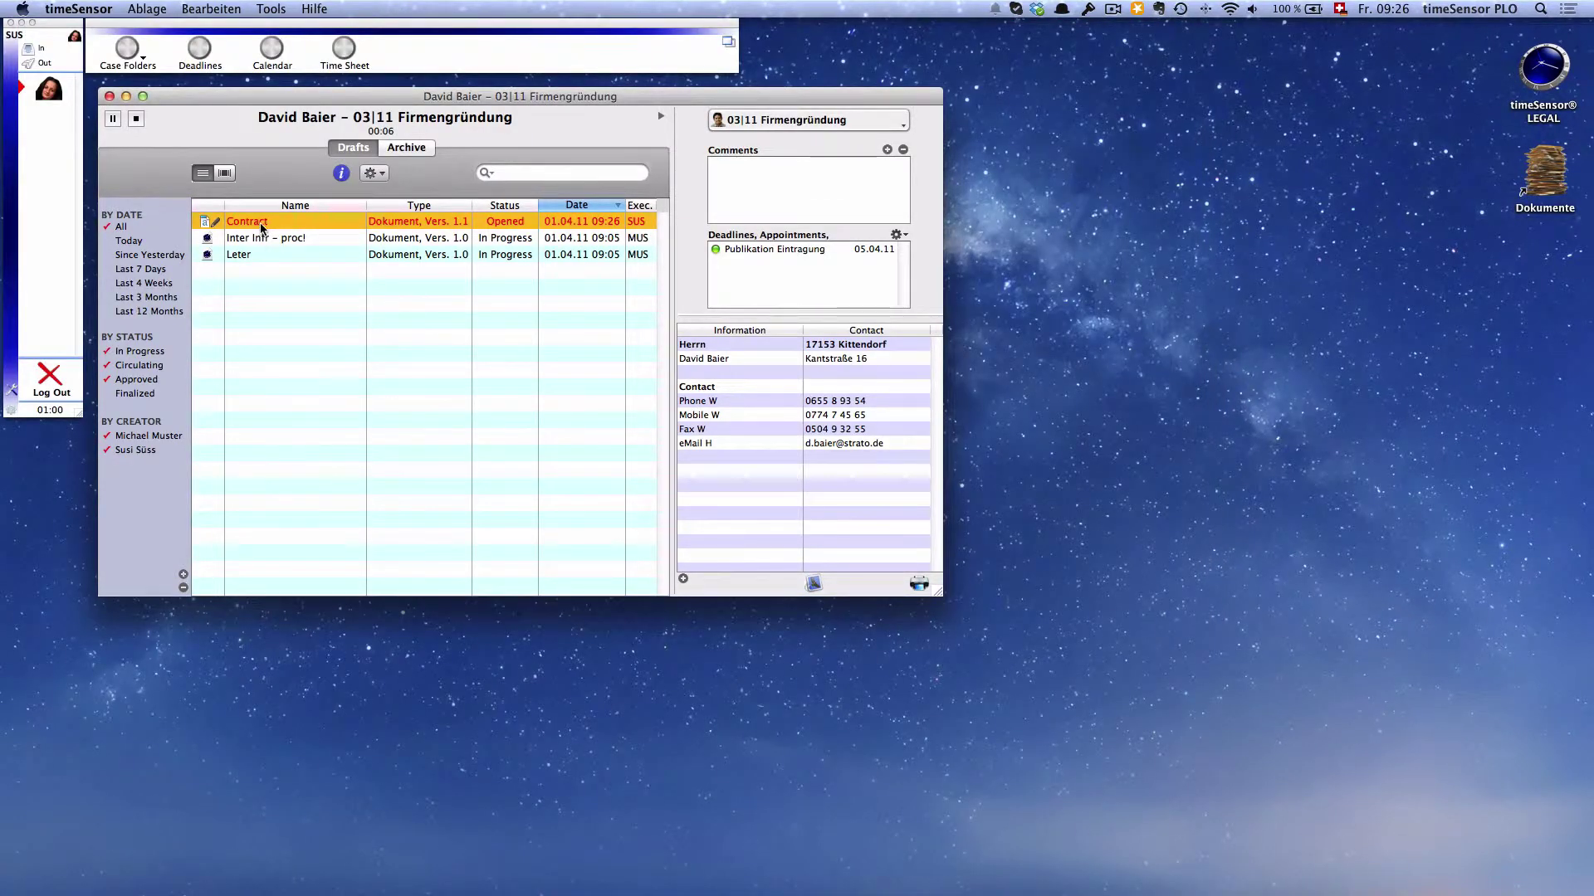
click(679, 402)
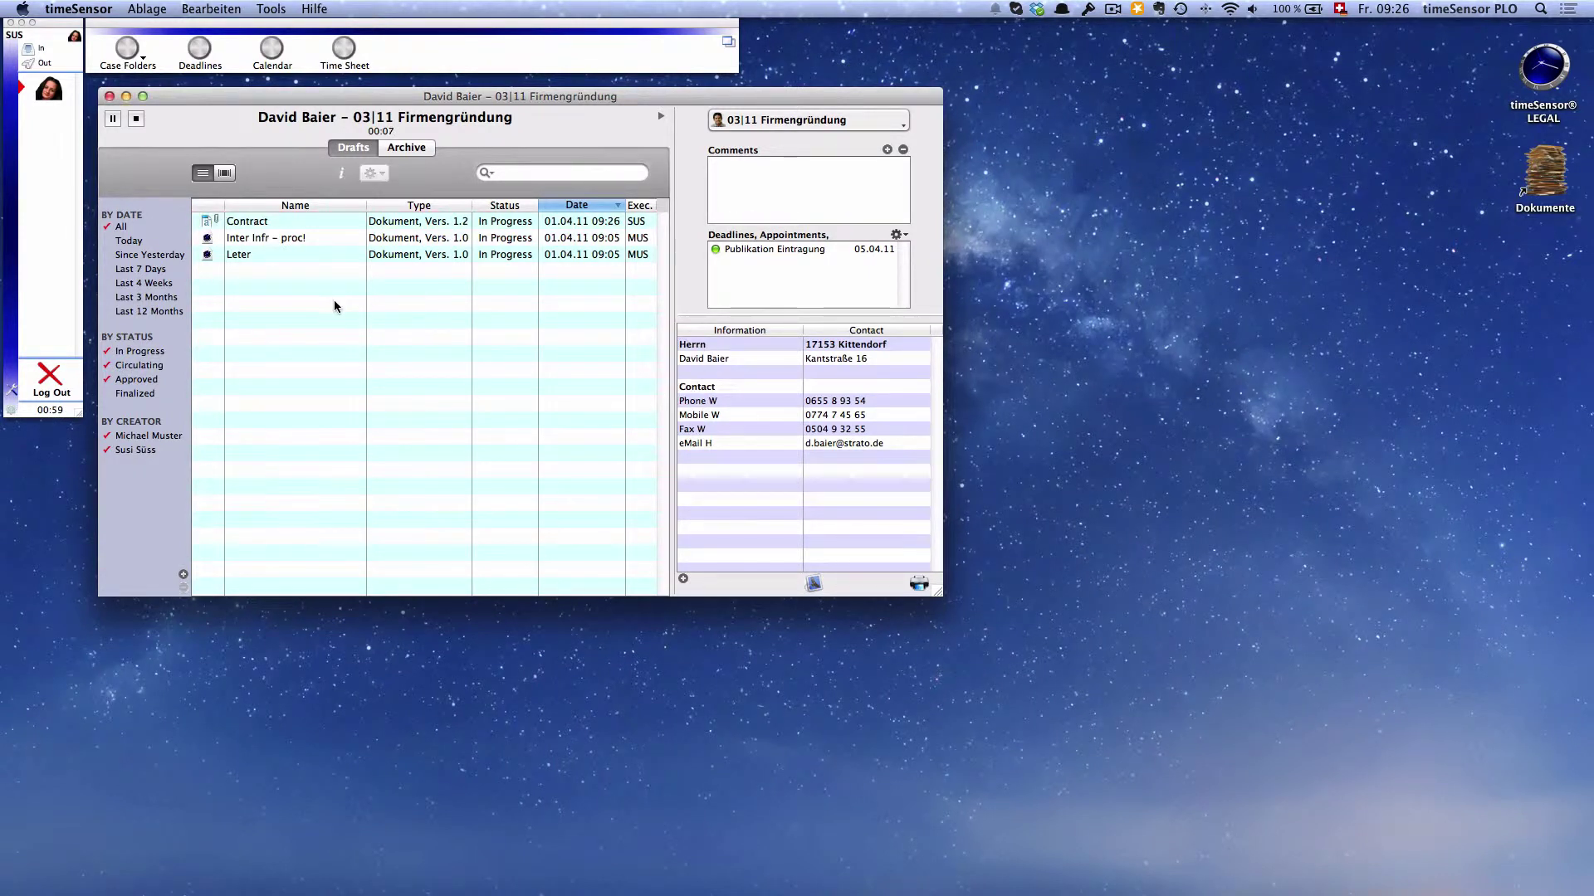
Show the older versions of the Contract draft and open version 1.0 in Word despite the old-version warning.
click(243, 224)
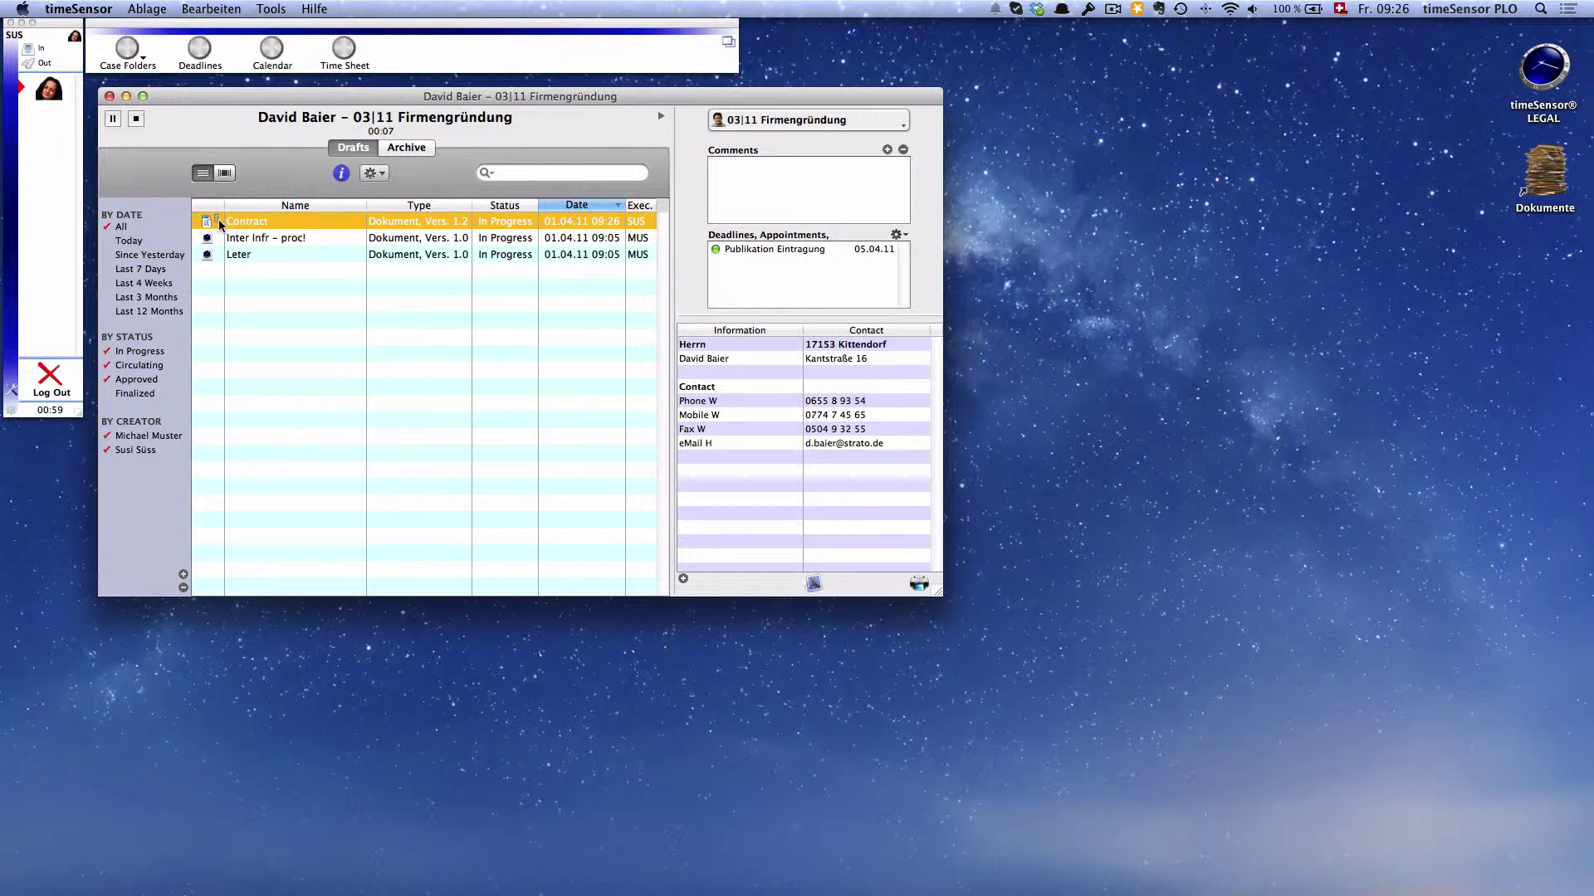
click(224, 175)
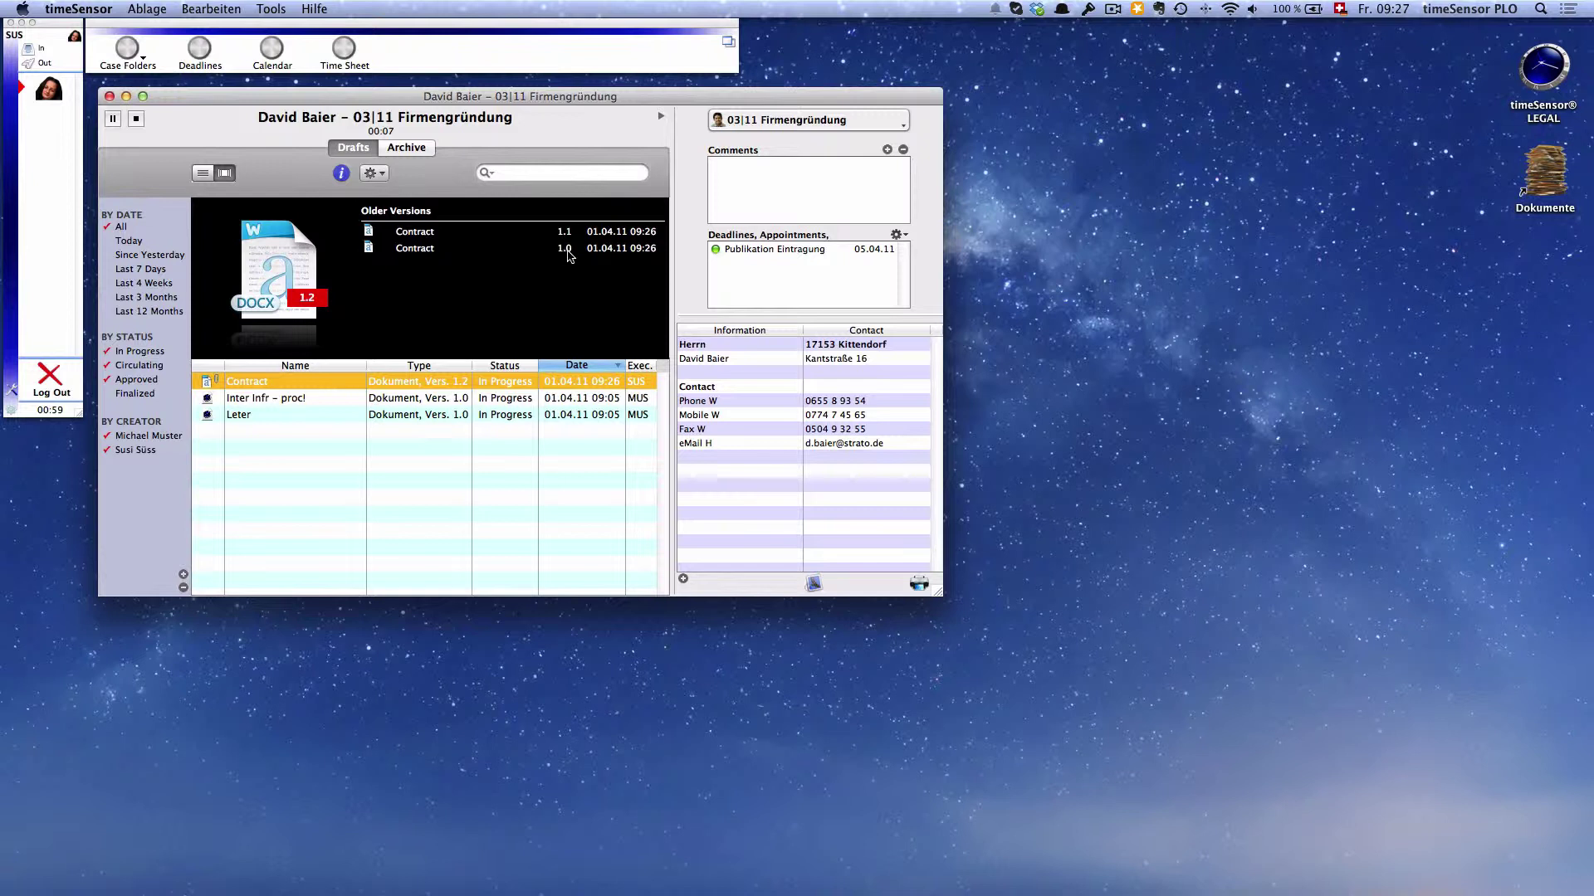
double_click(432, 251)
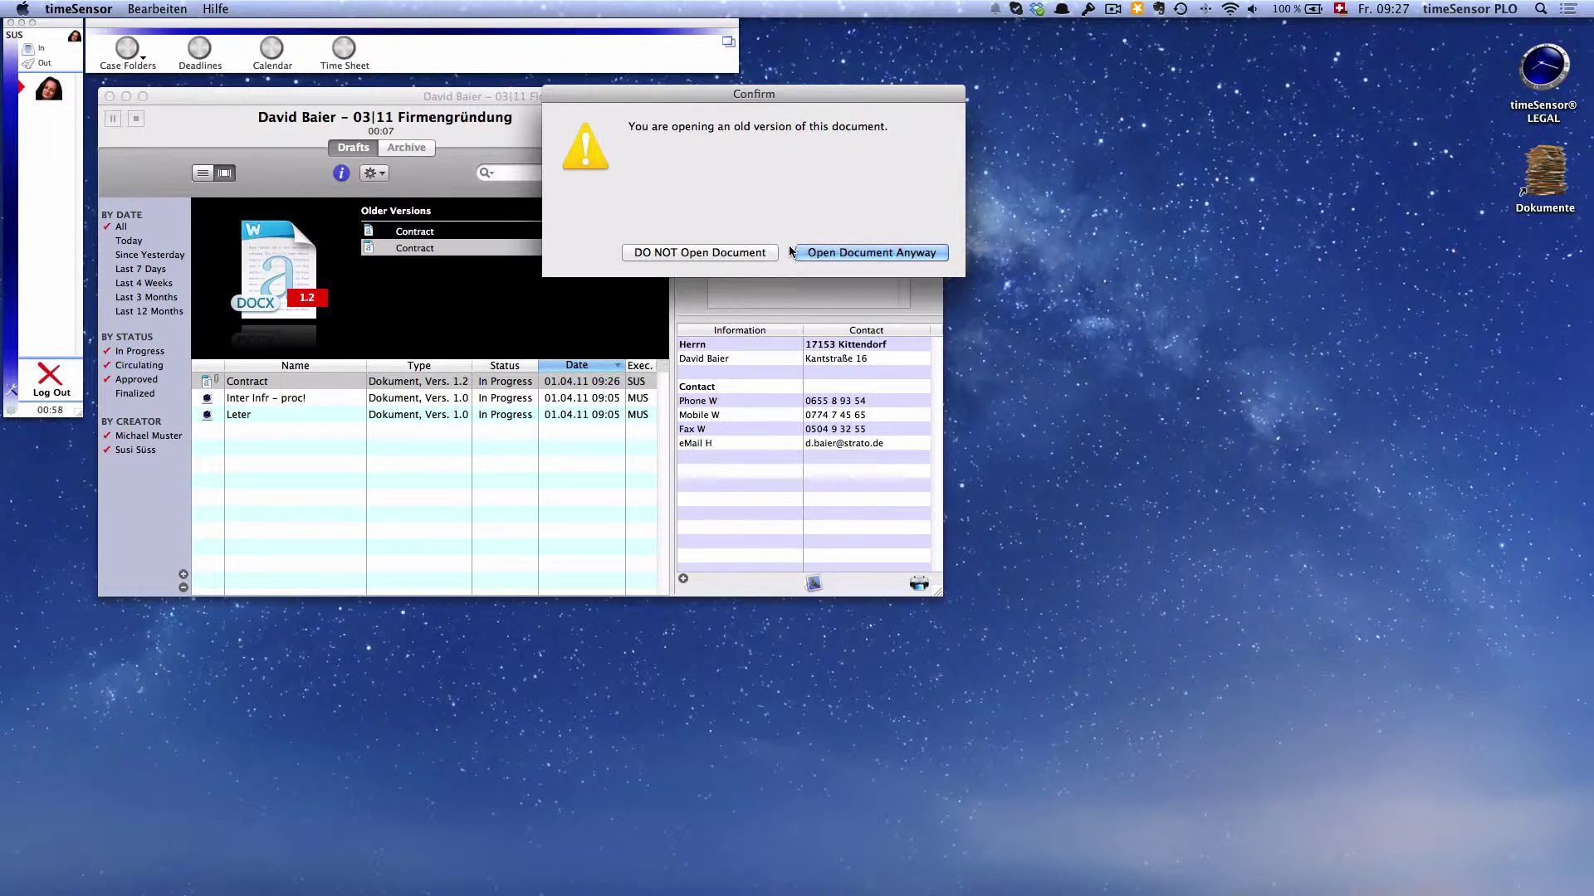
click(861, 254)
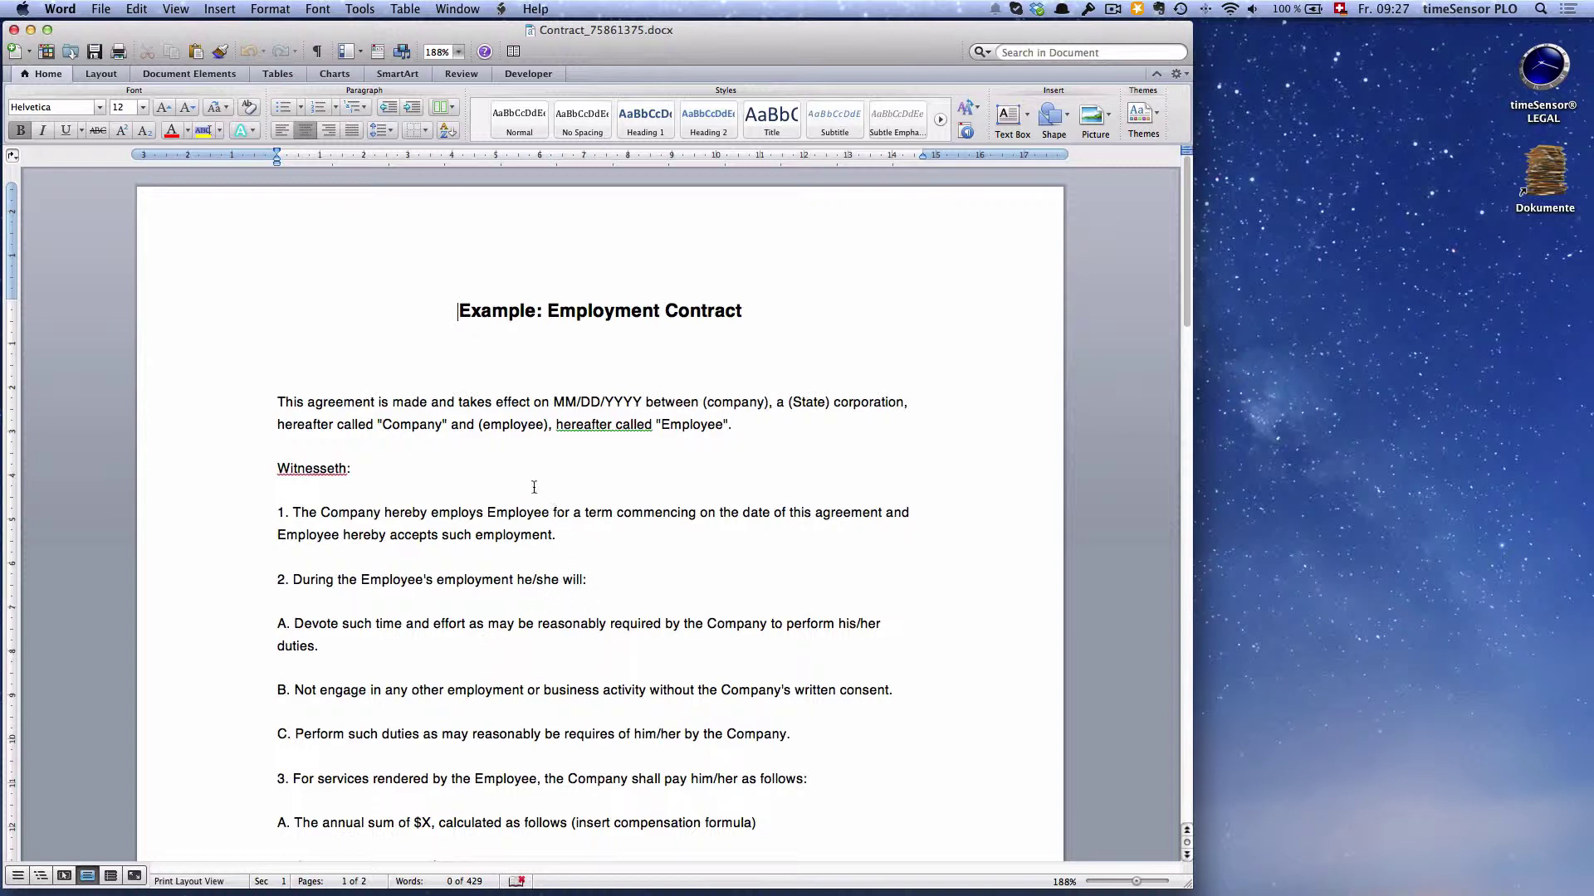
Try adding a paragraph "asdf" below "Witnesseth:" in the old version and close the document.
key(Return)
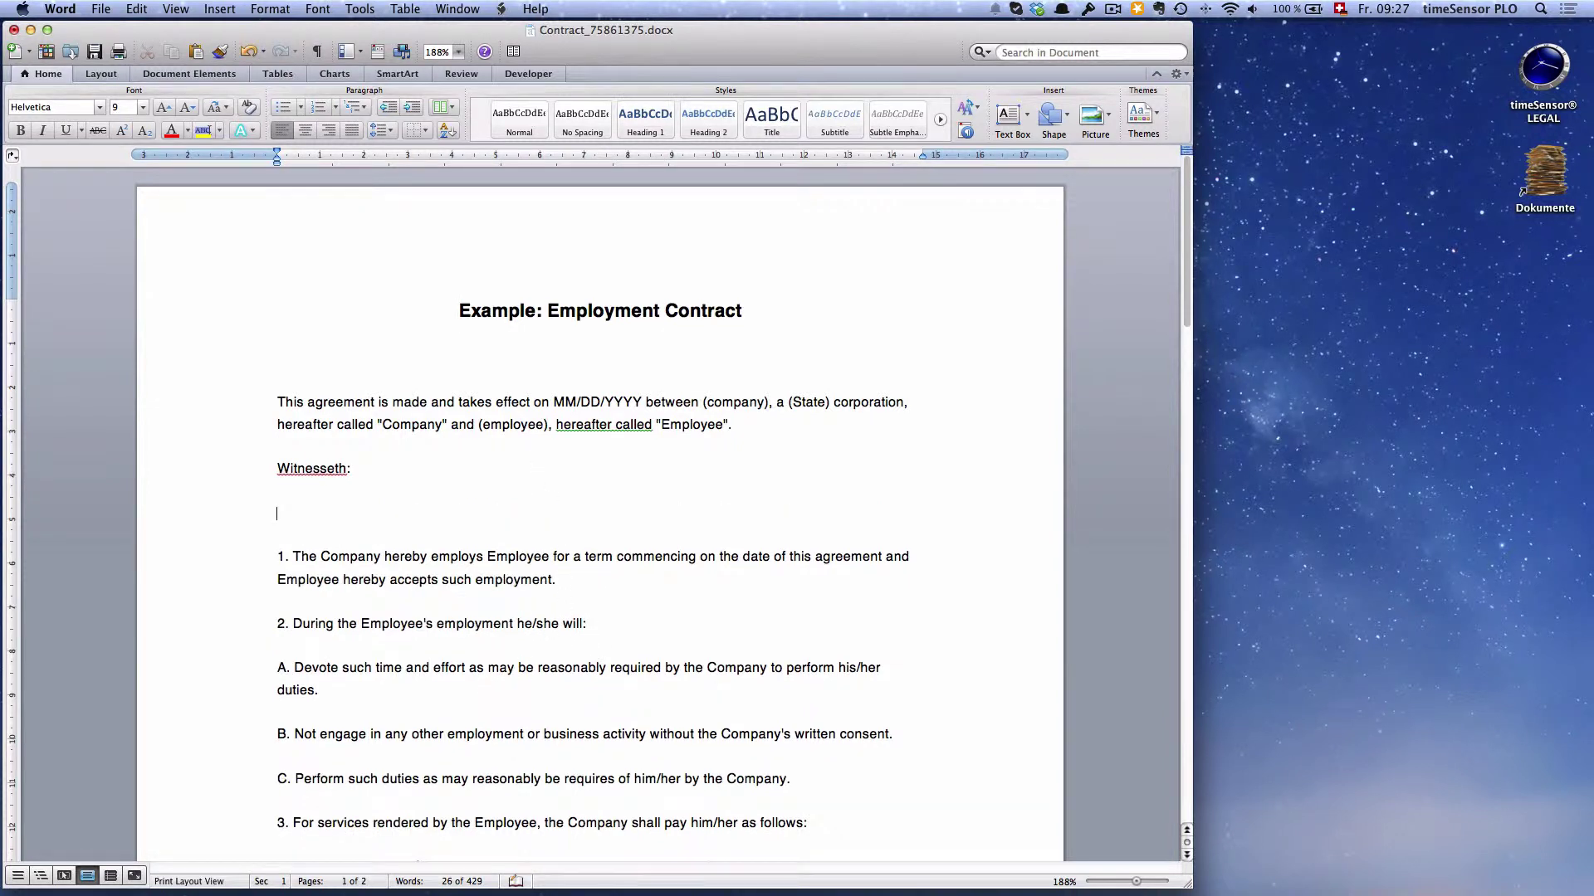
text(asdf)
click(14, 31)
Reopen version 1.0 of the Contract draft and save a copy as Contract_new in the Schreibtisch folder.
double_click(435, 248)
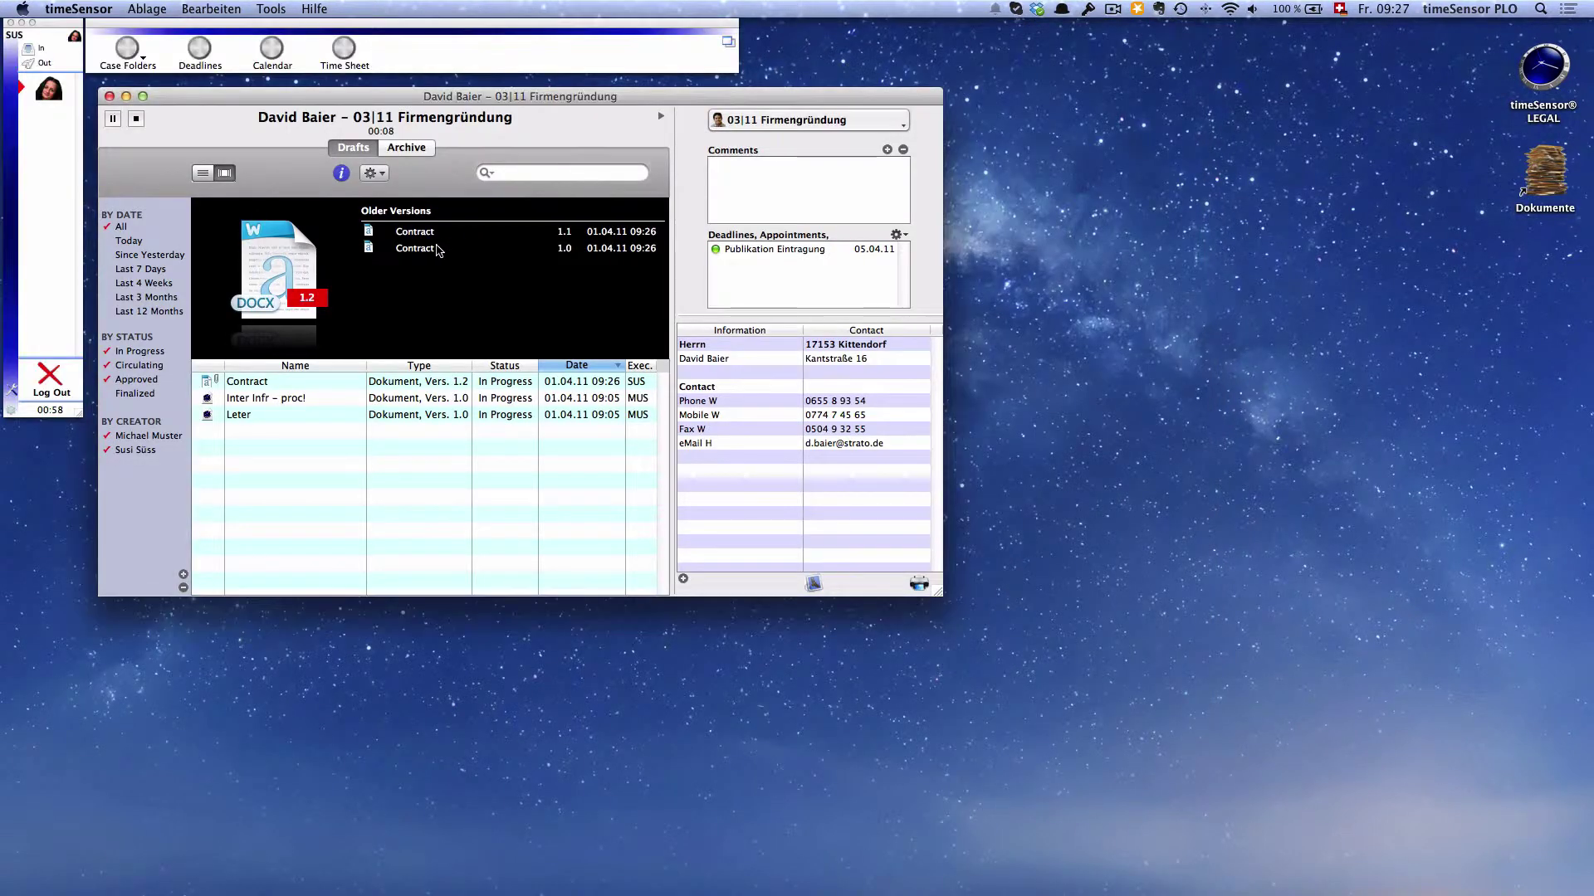
click(900, 252)
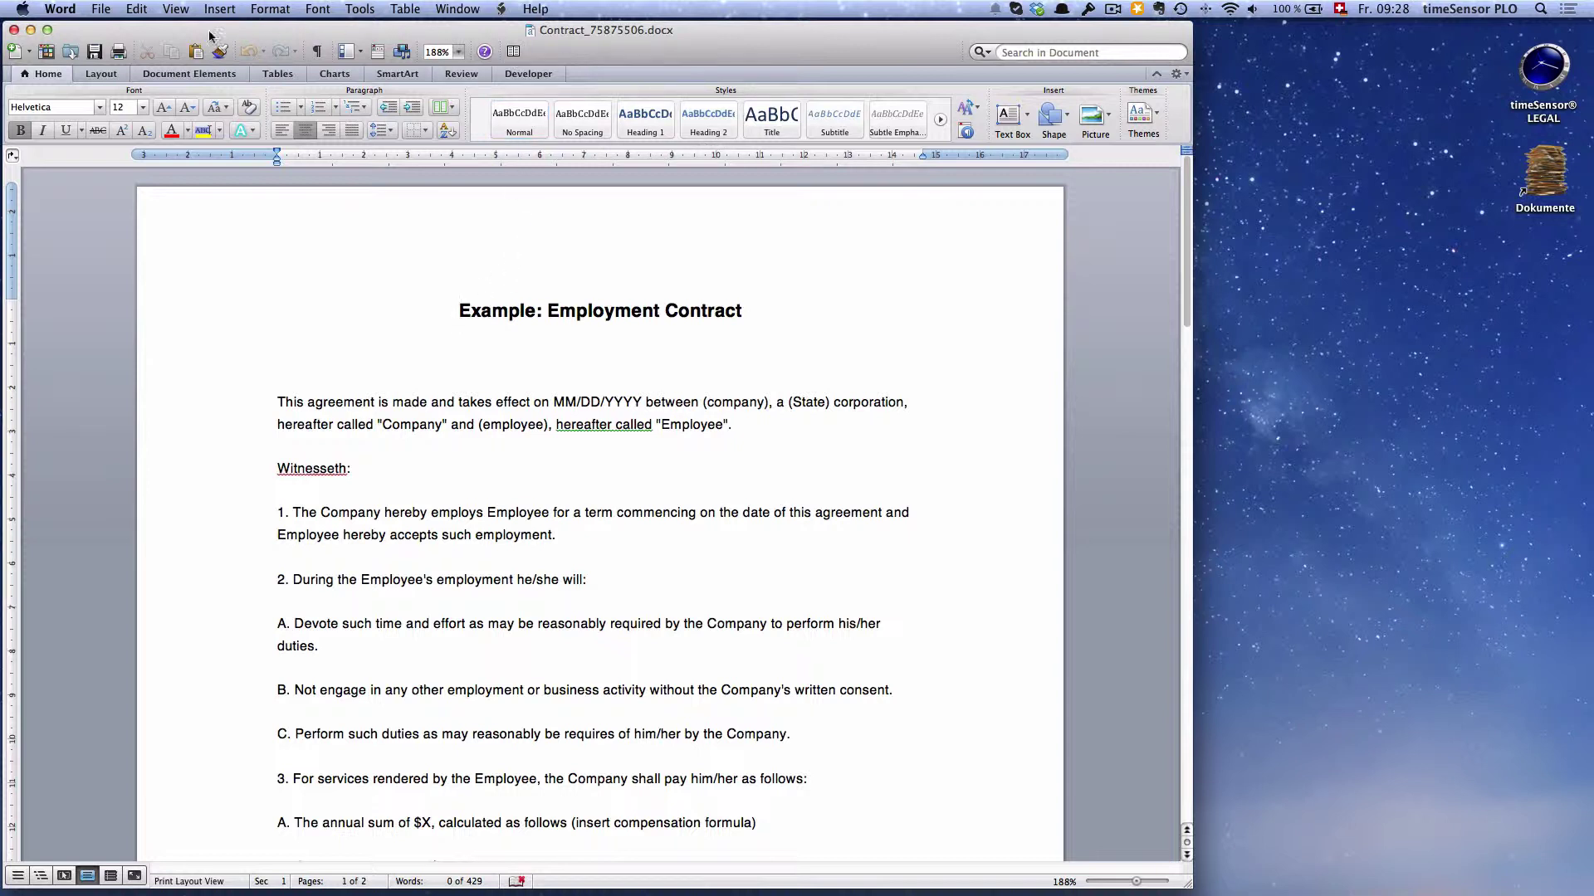
click(109, 17)
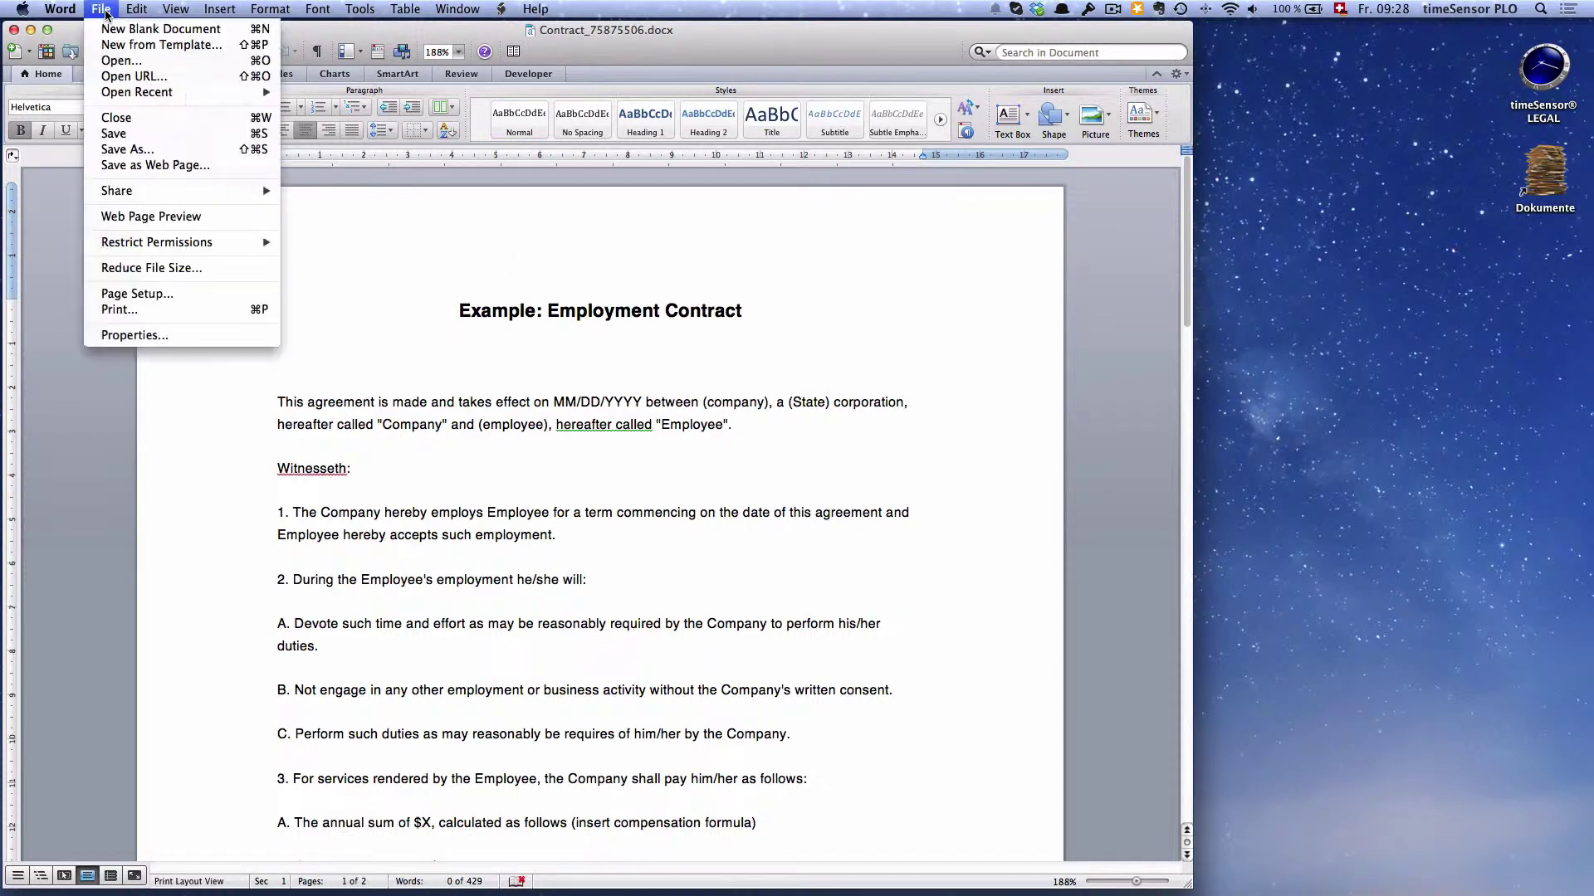
click(125, 150)
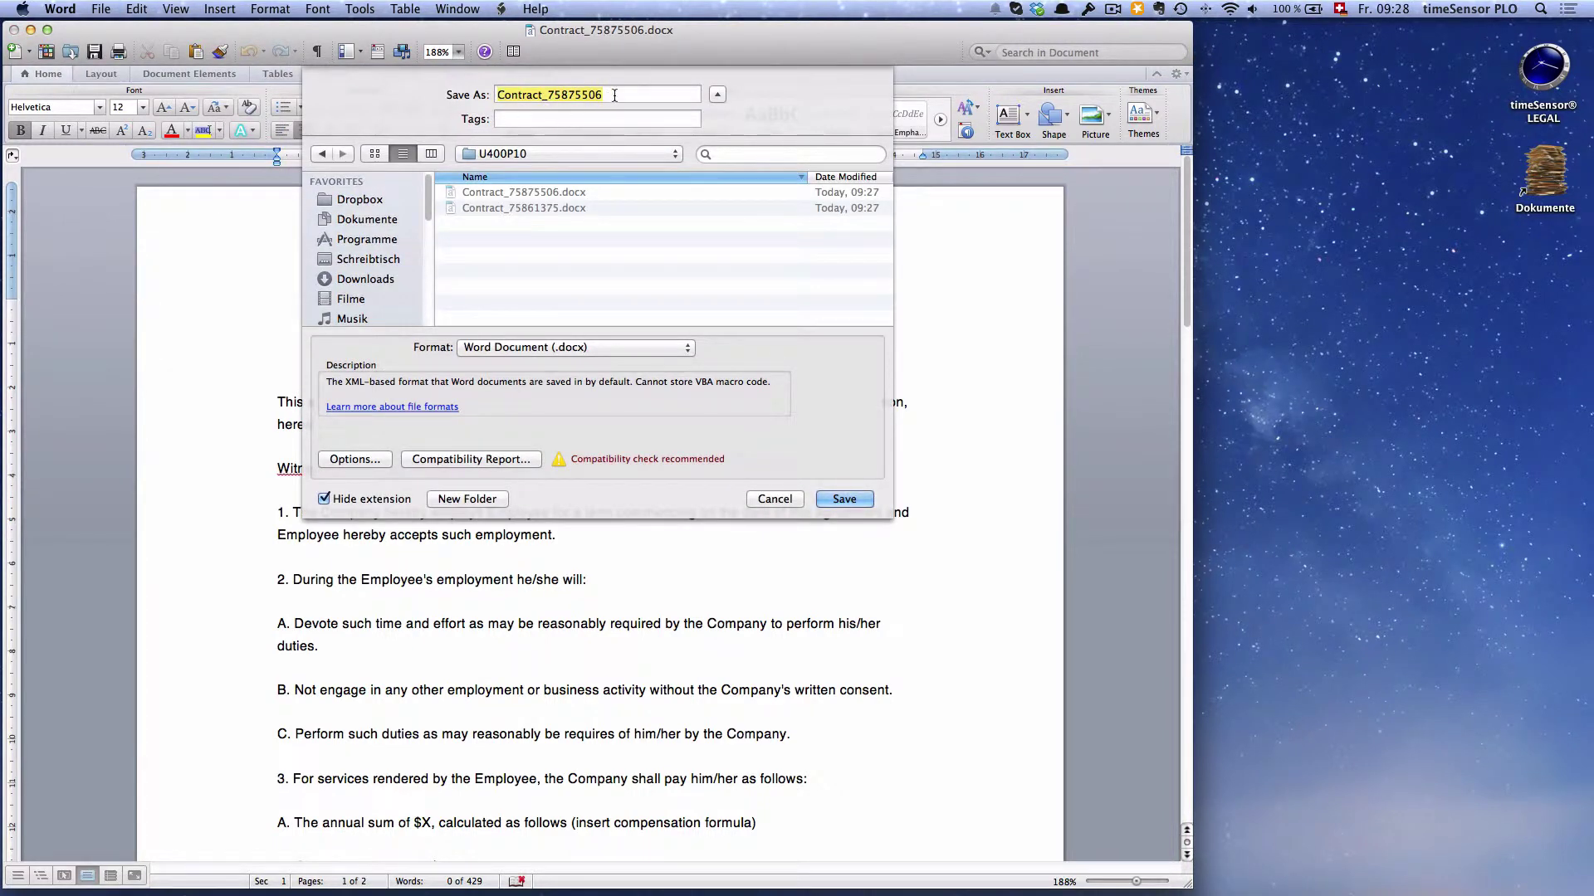
drag(602, 94, 547, 95)
text(new)
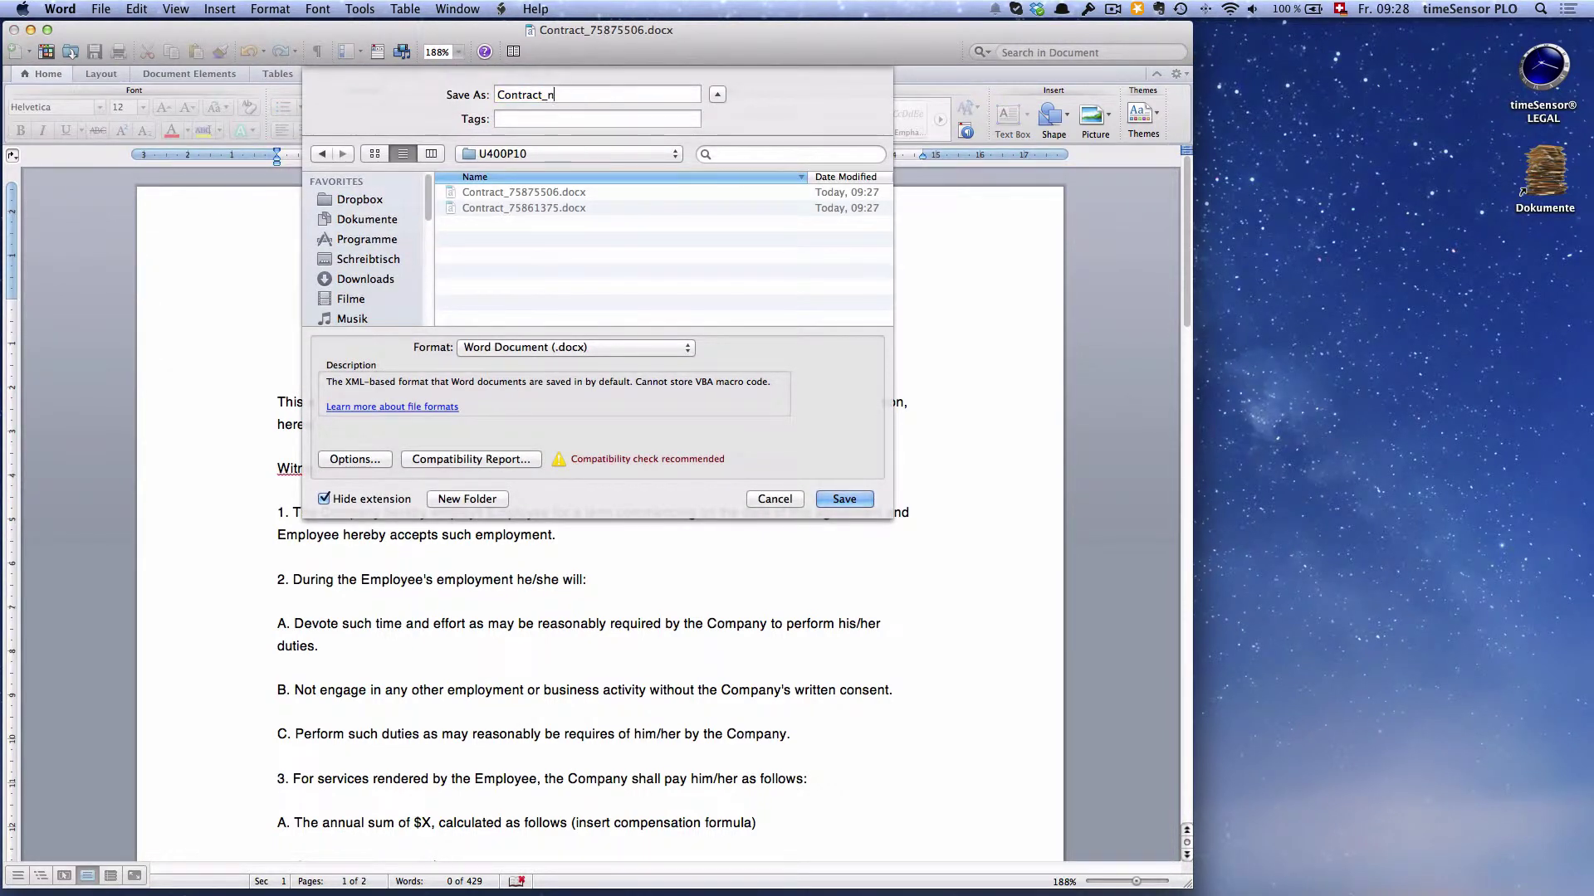
click(366, 260)
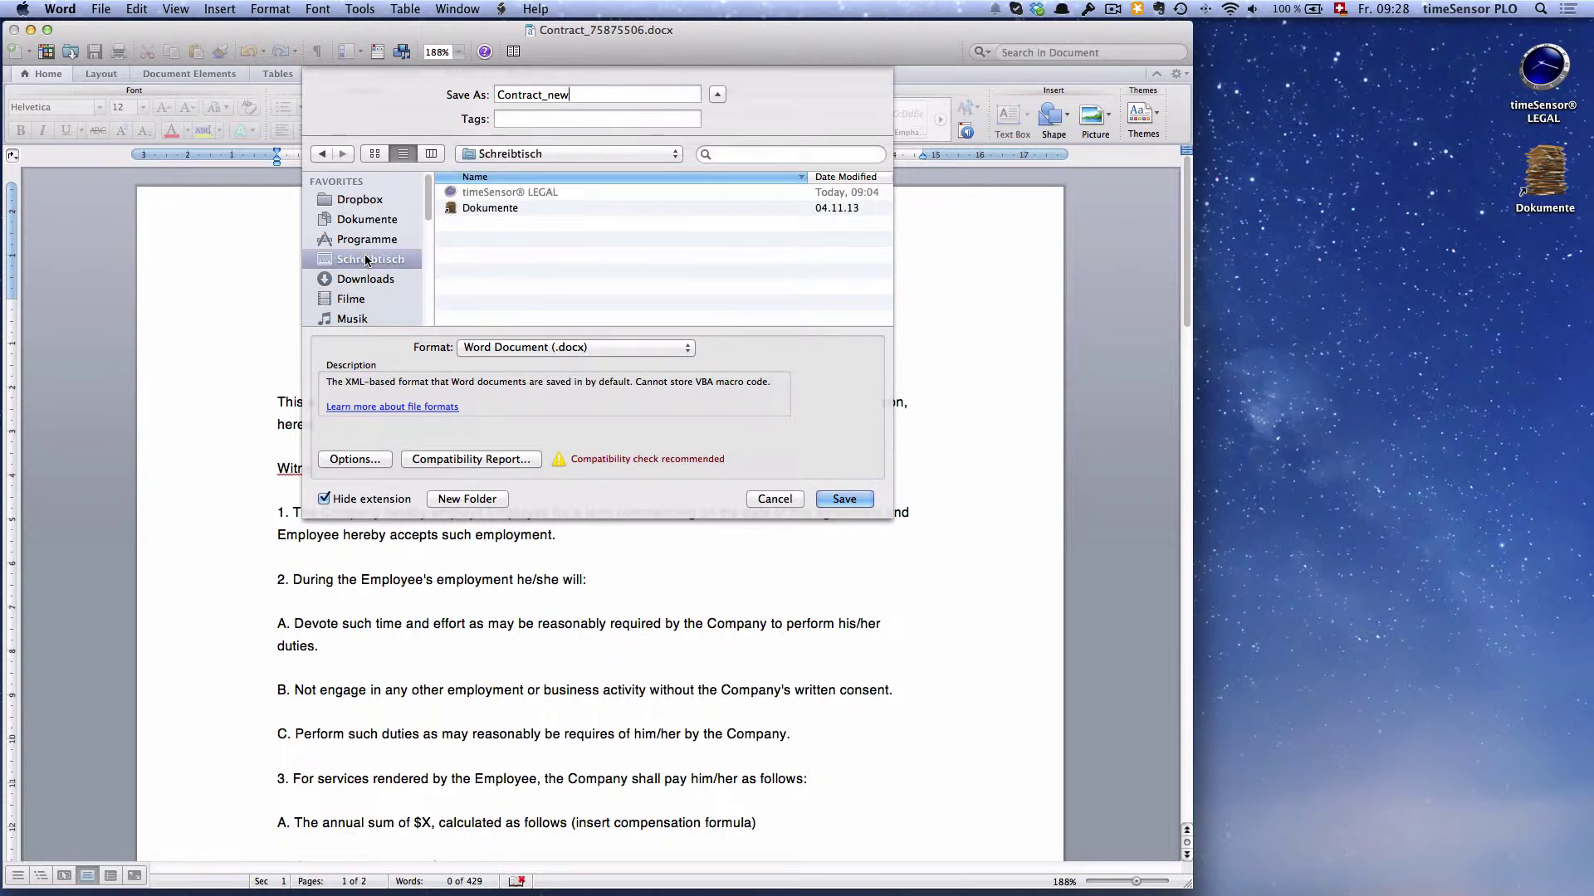
click(845, 498)
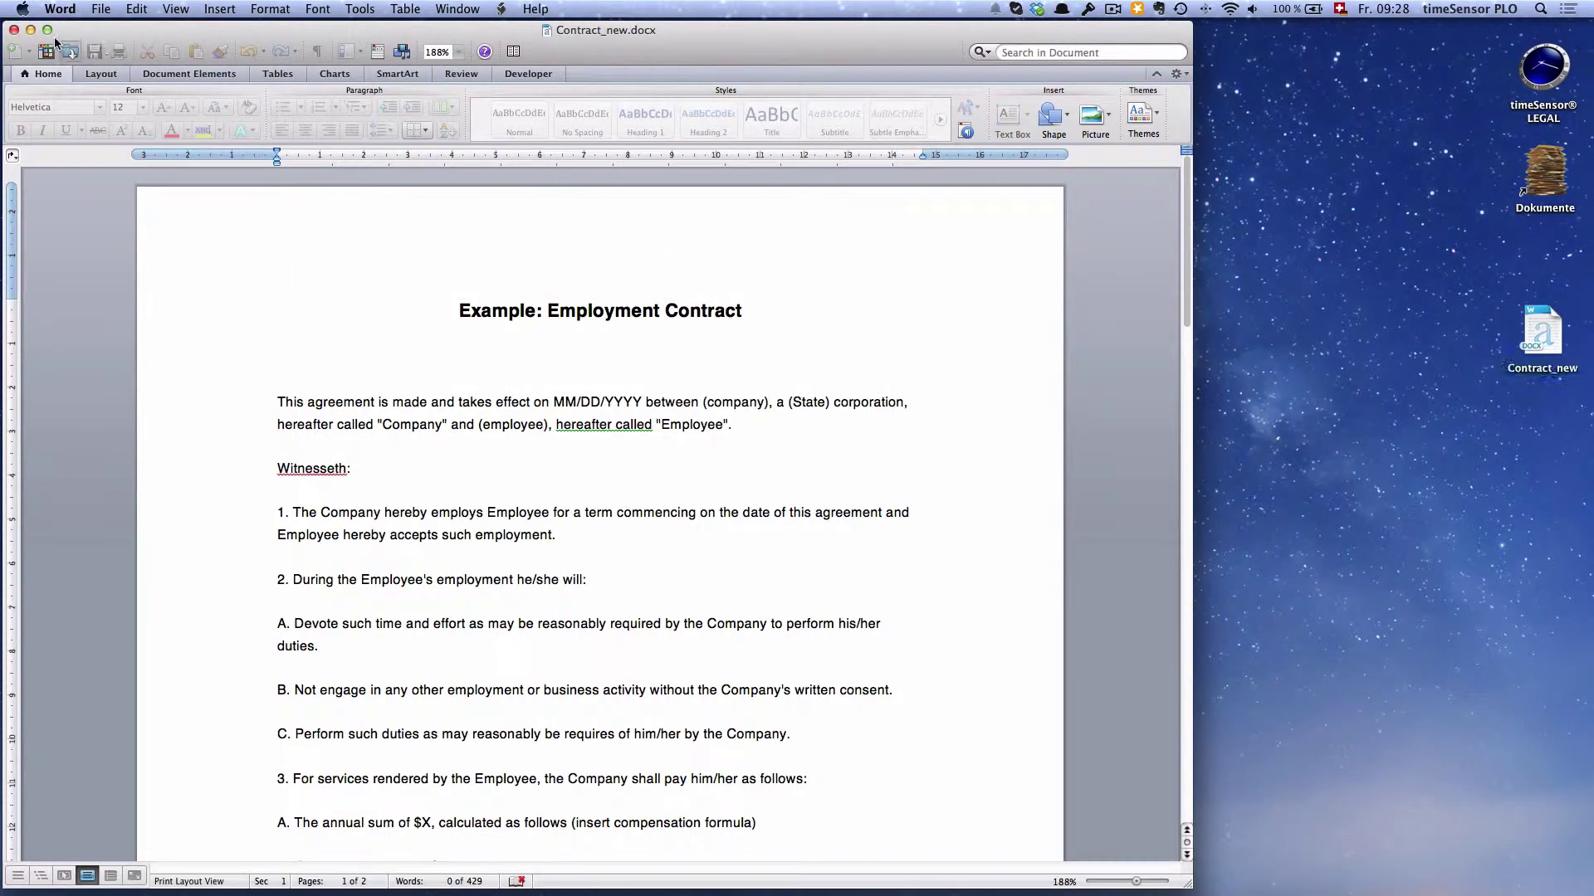
Close the Contract_new document, move its desktop file to the trash, and return to timeSensor.
click(15, 30)
drag(1557, 337, 1473, 336)
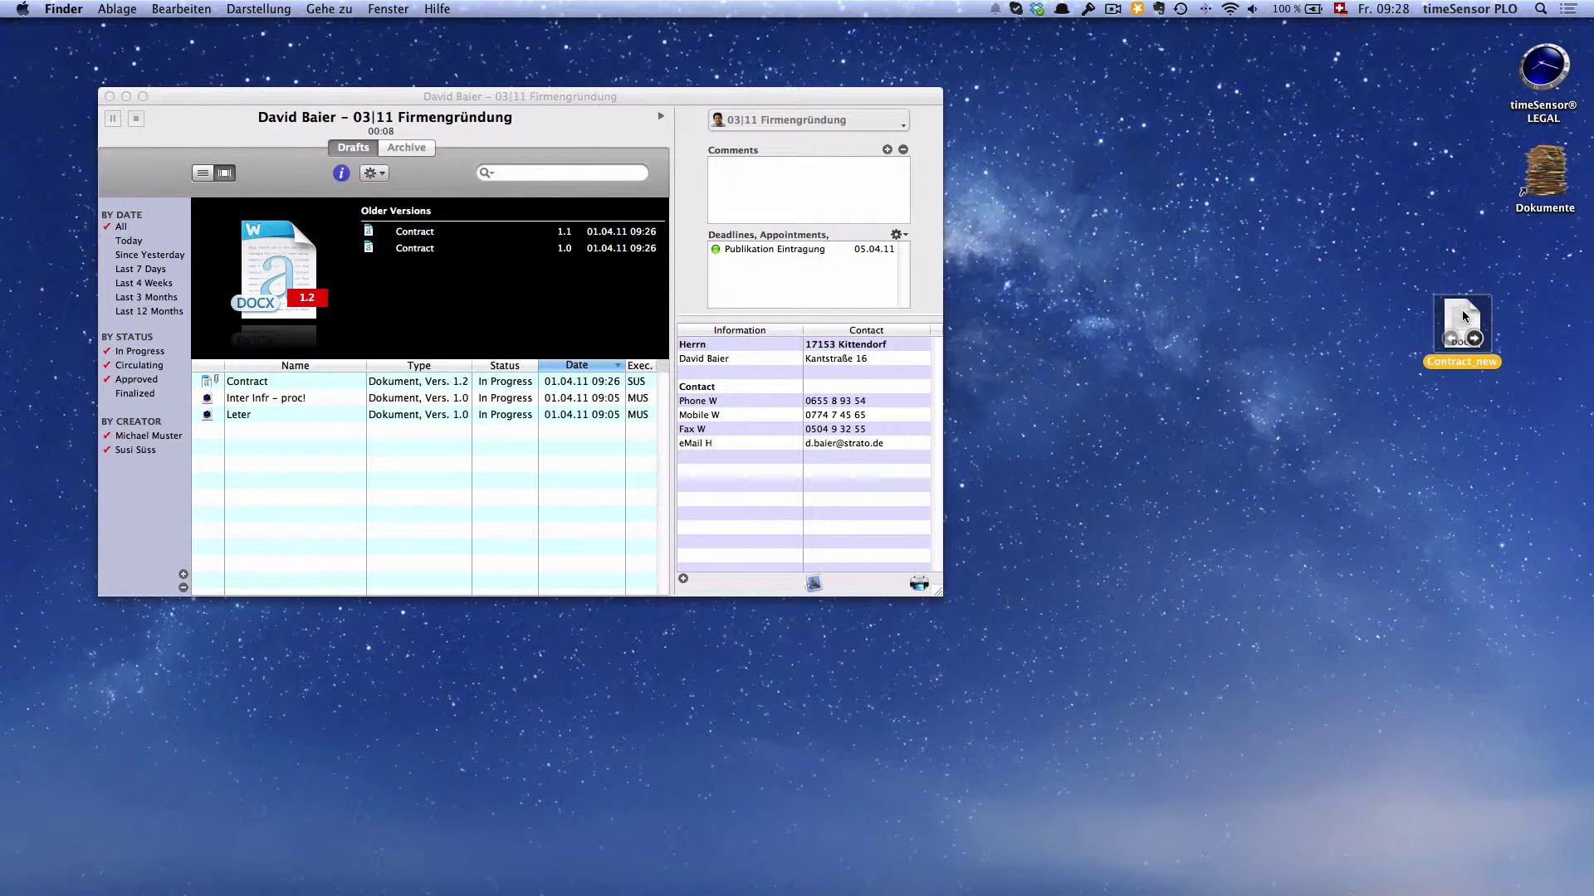
drag(1462, 316, 1261, 832)
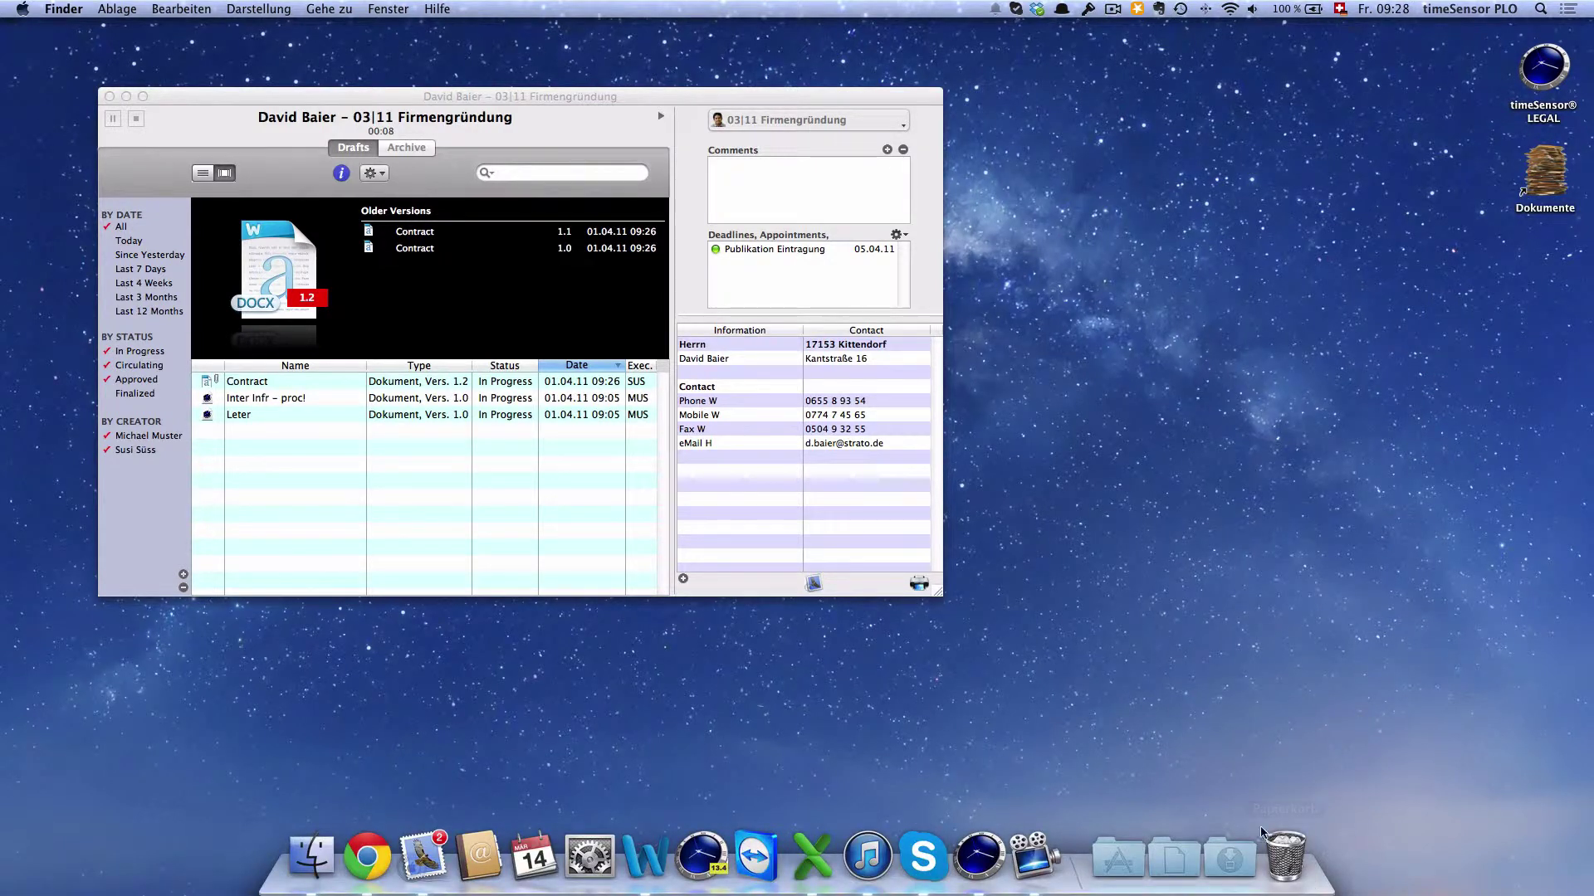
click(536, 495)
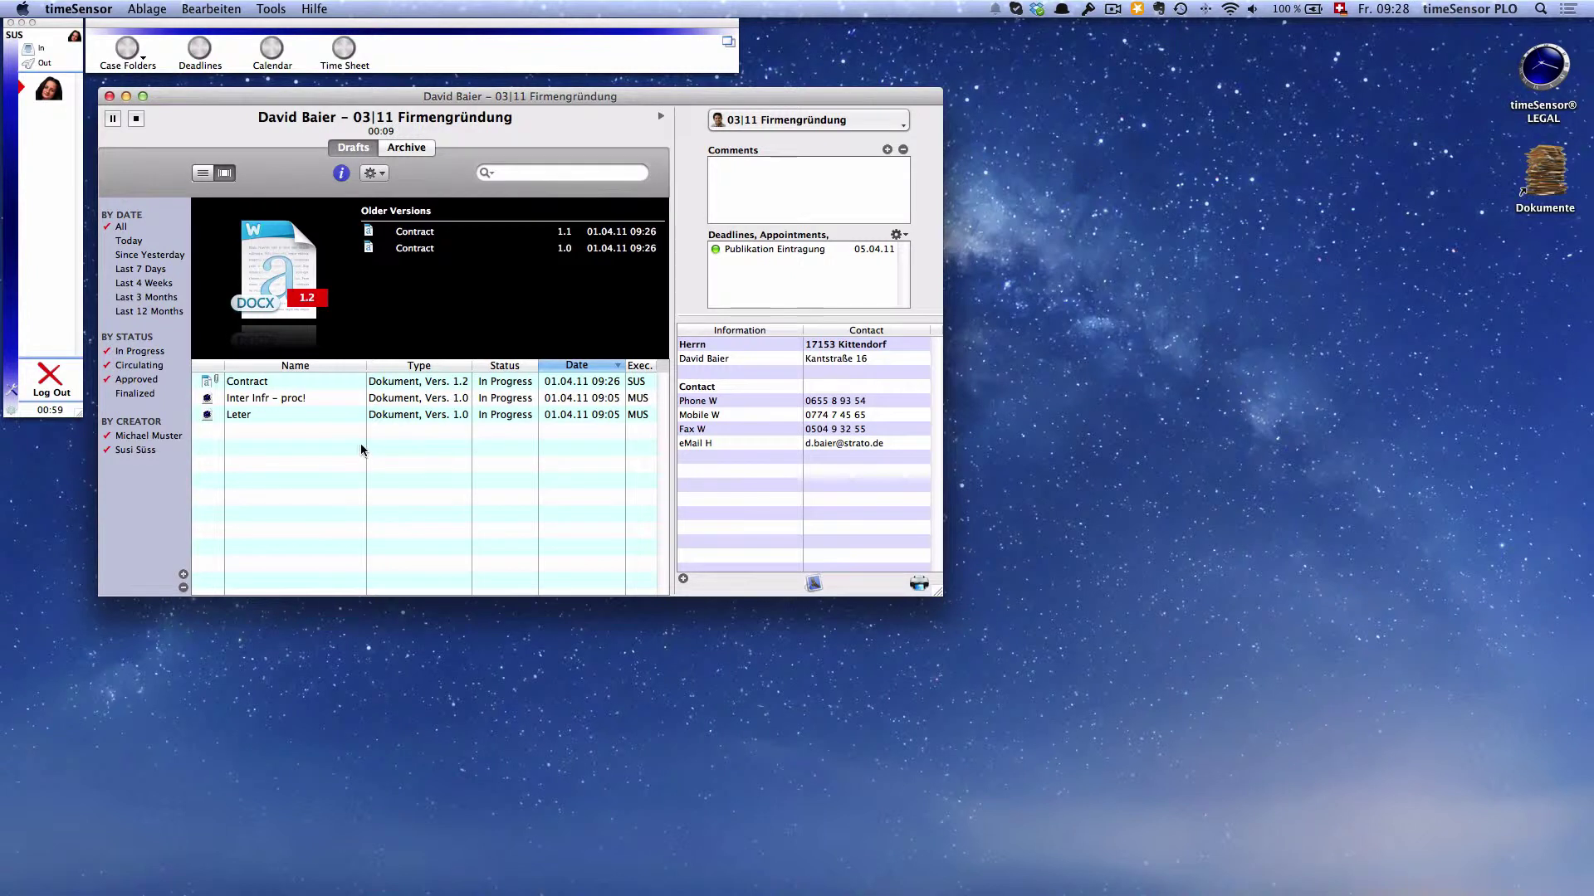
Export the current Contract draft to the desktop and check it out.
click(289, 387)
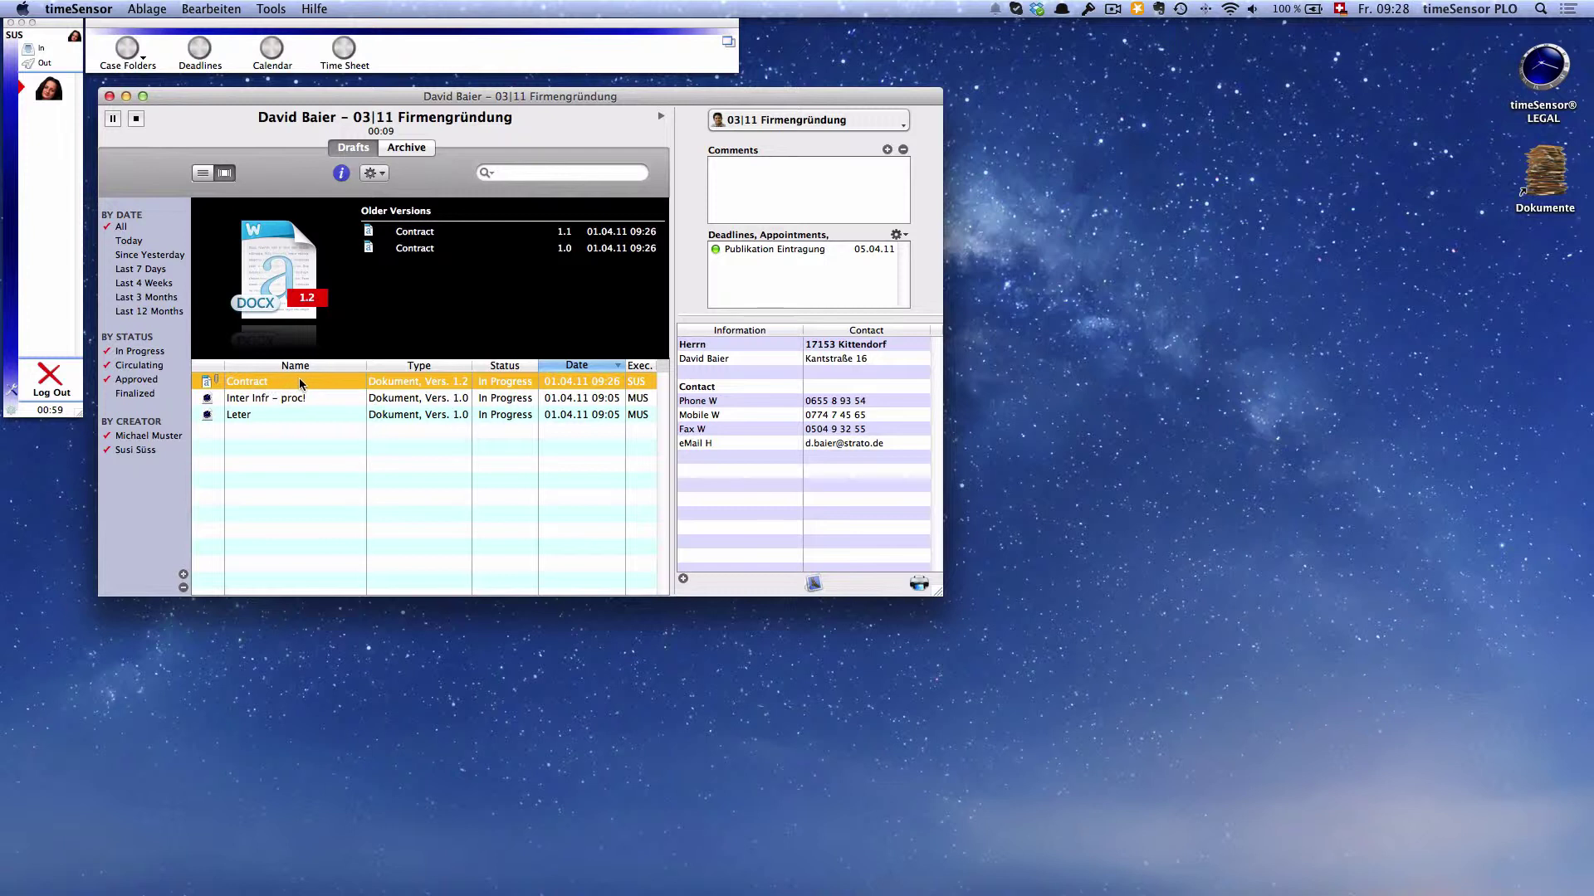
drag(305, 380, 925, 387)
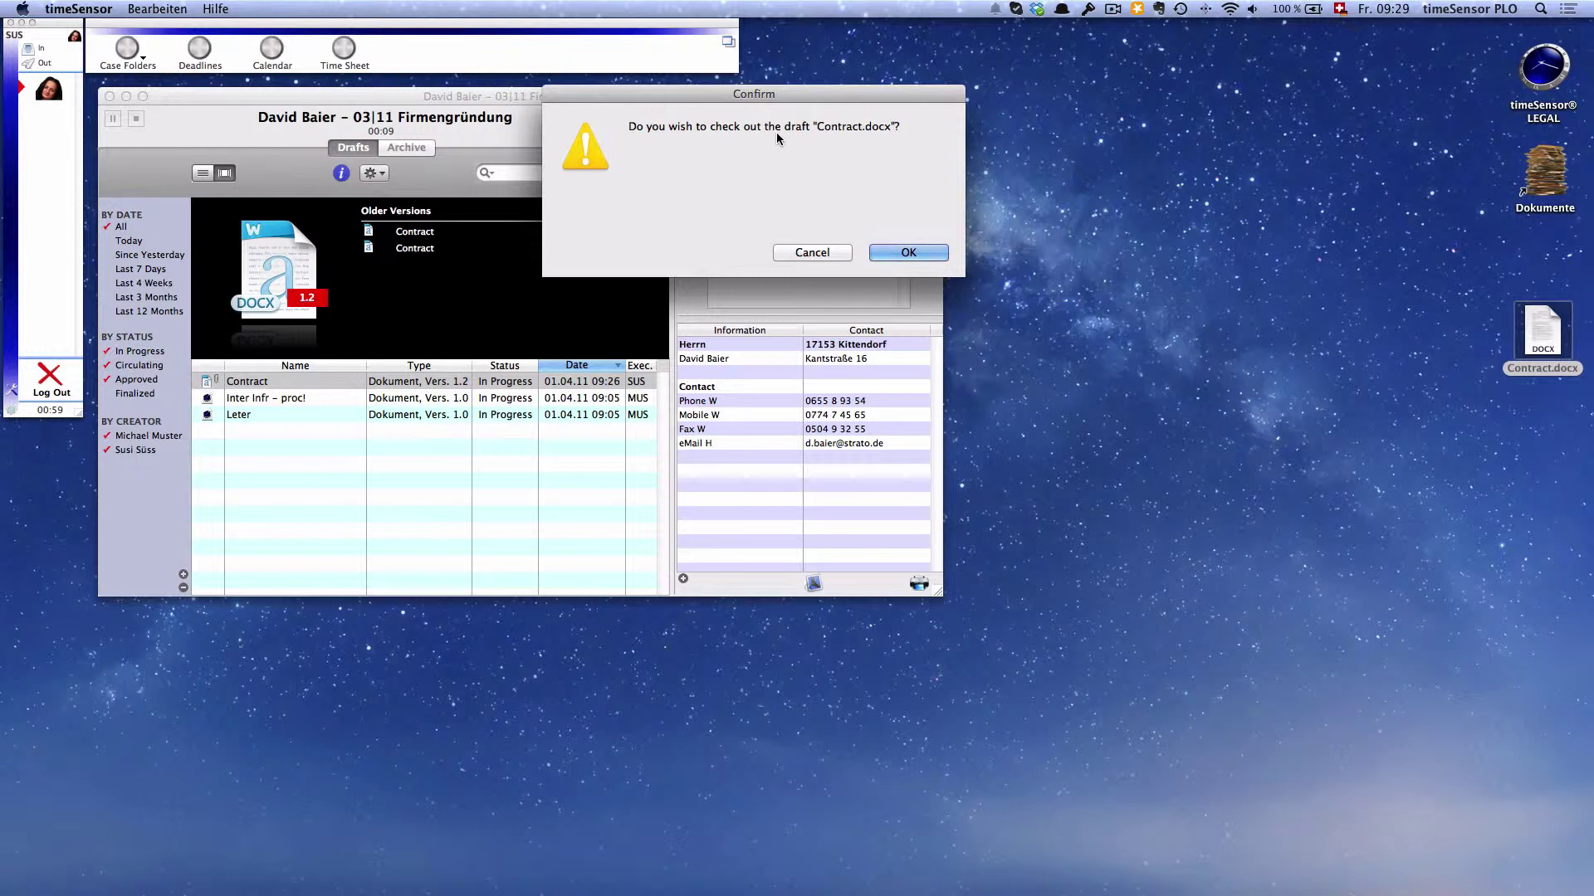
click(890, 253)
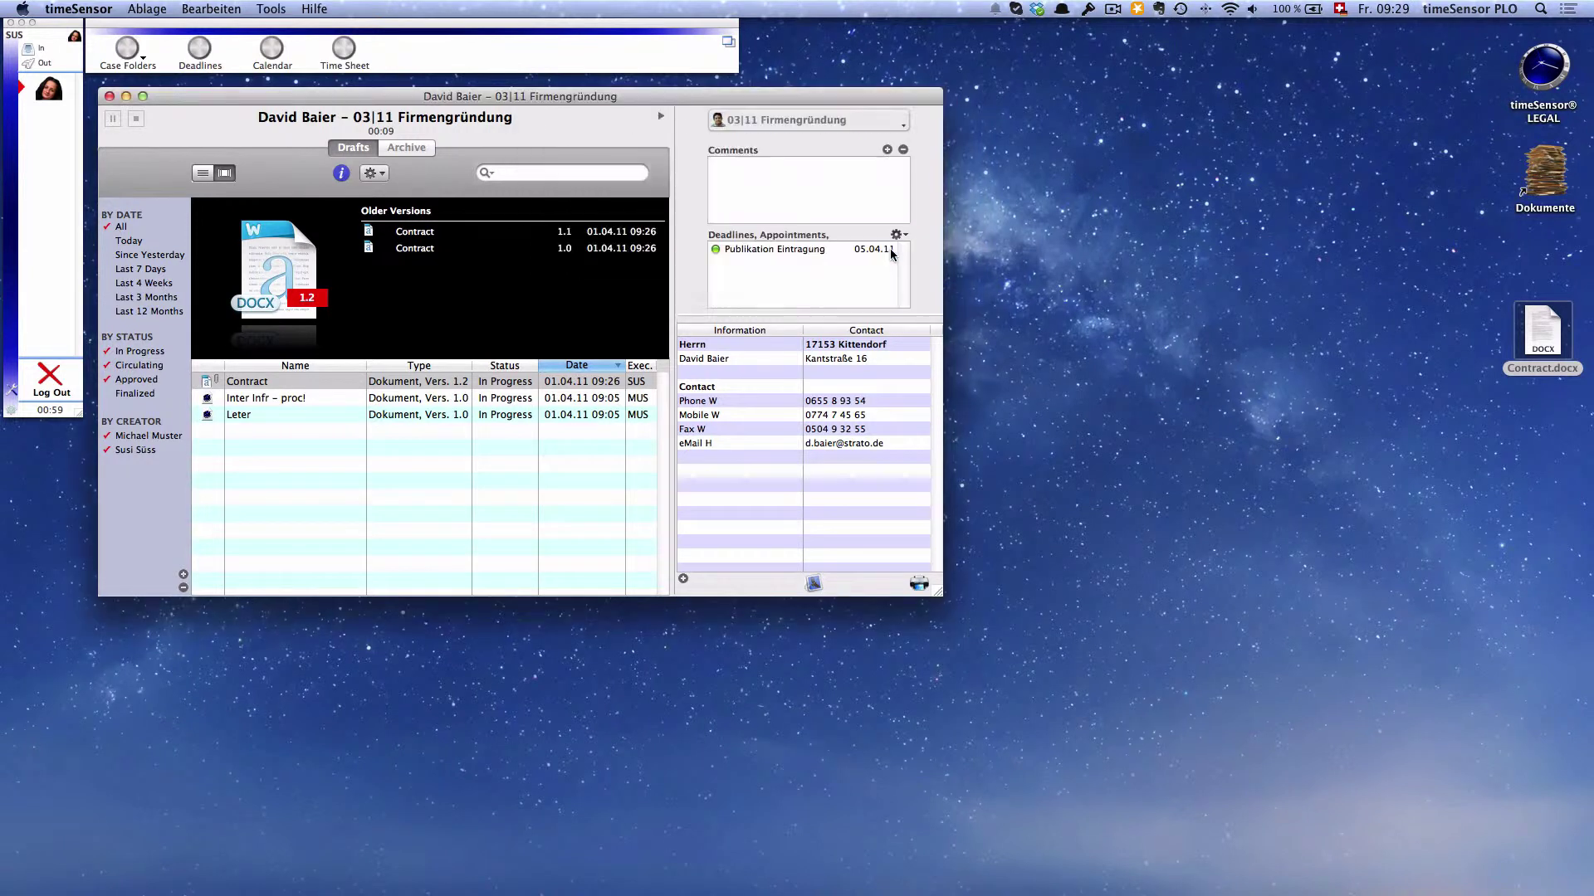
click(328, 433)
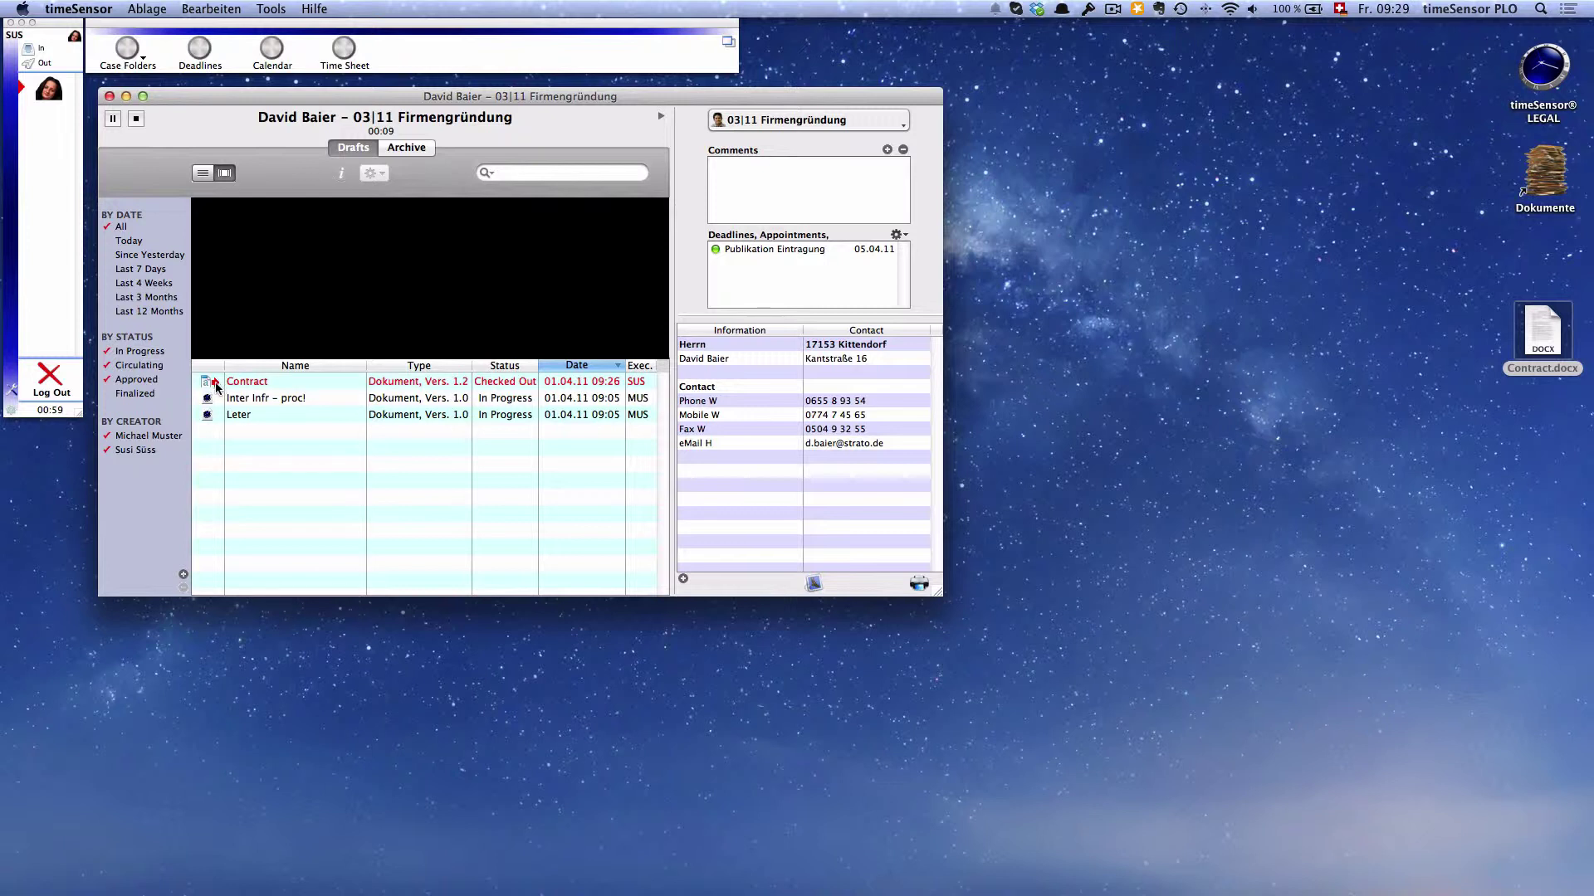
click(249, 385)
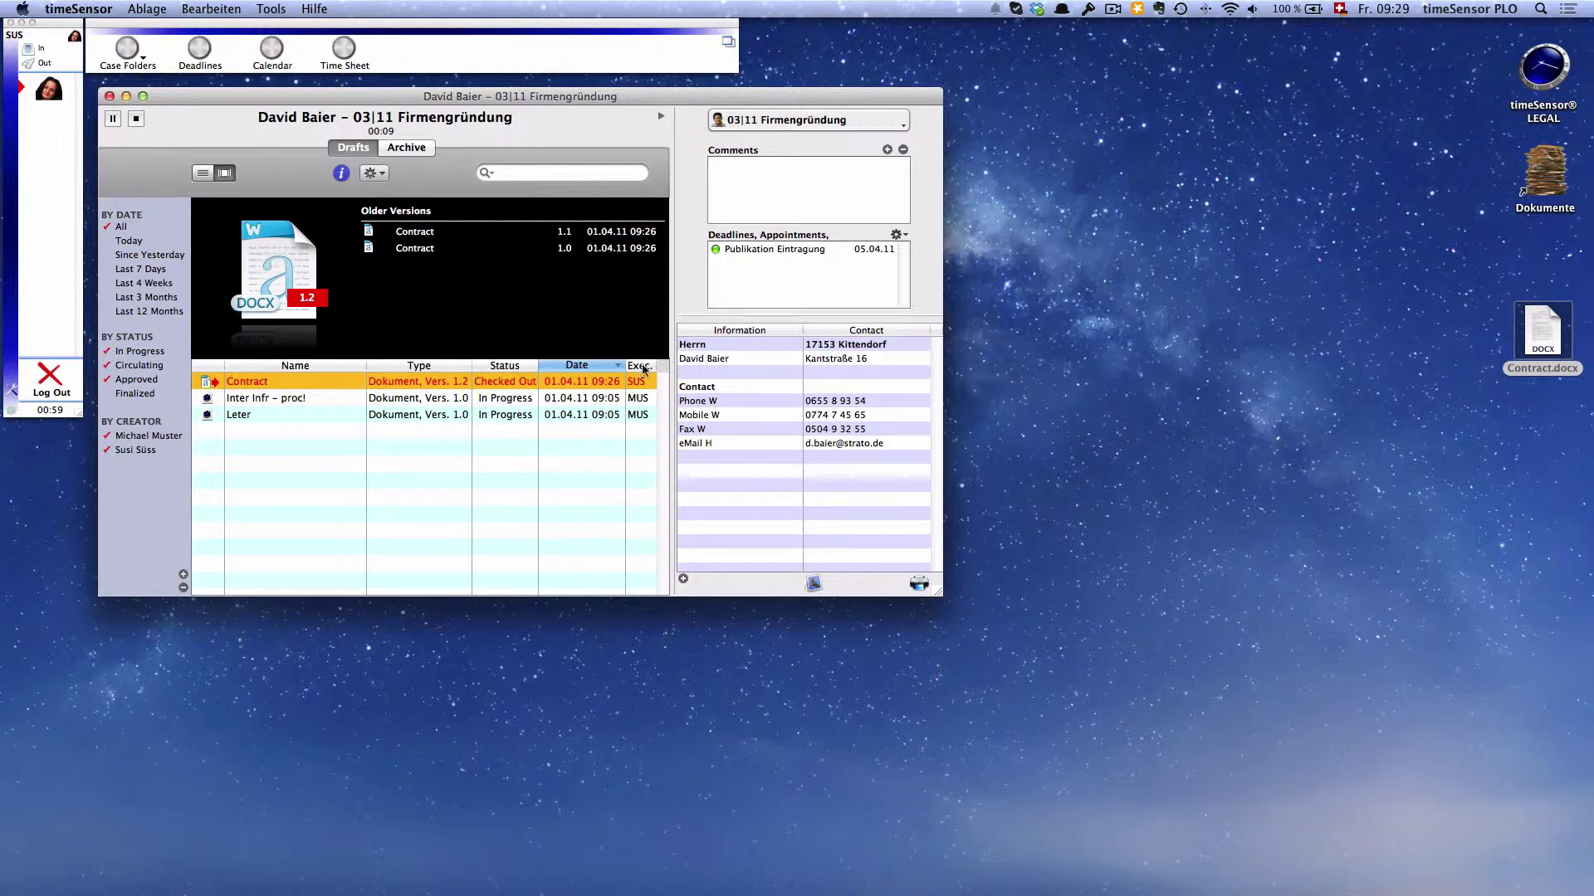
Create a new e-mail with the checked-out Contract.docx attached, and close the message window.
drag(1532, 324, 1076, 350)
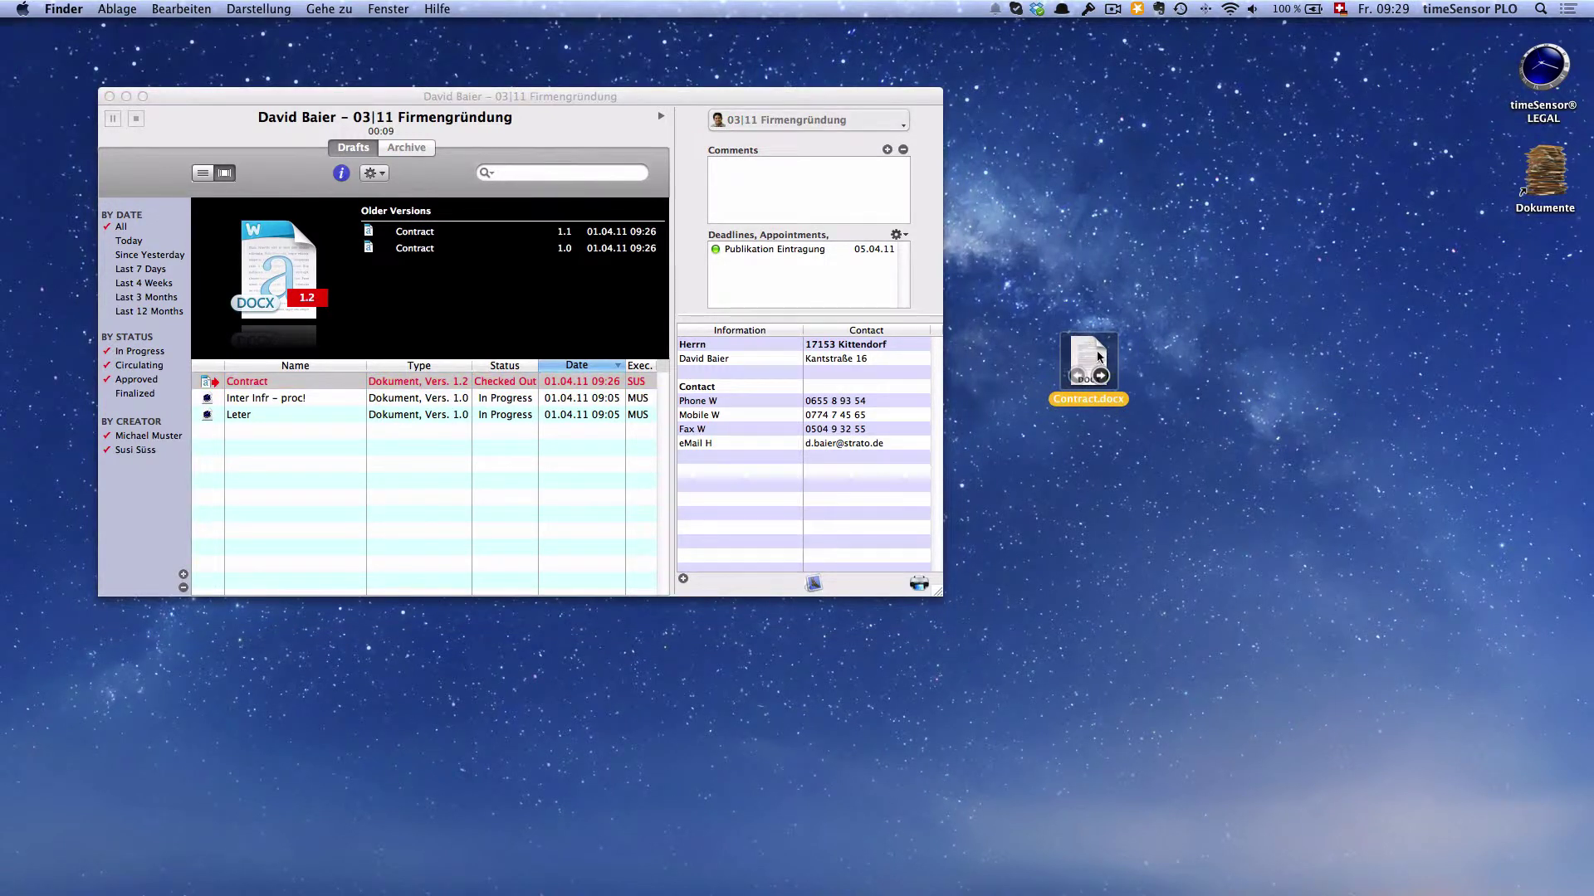
drag(1091, 354, 441, 853)
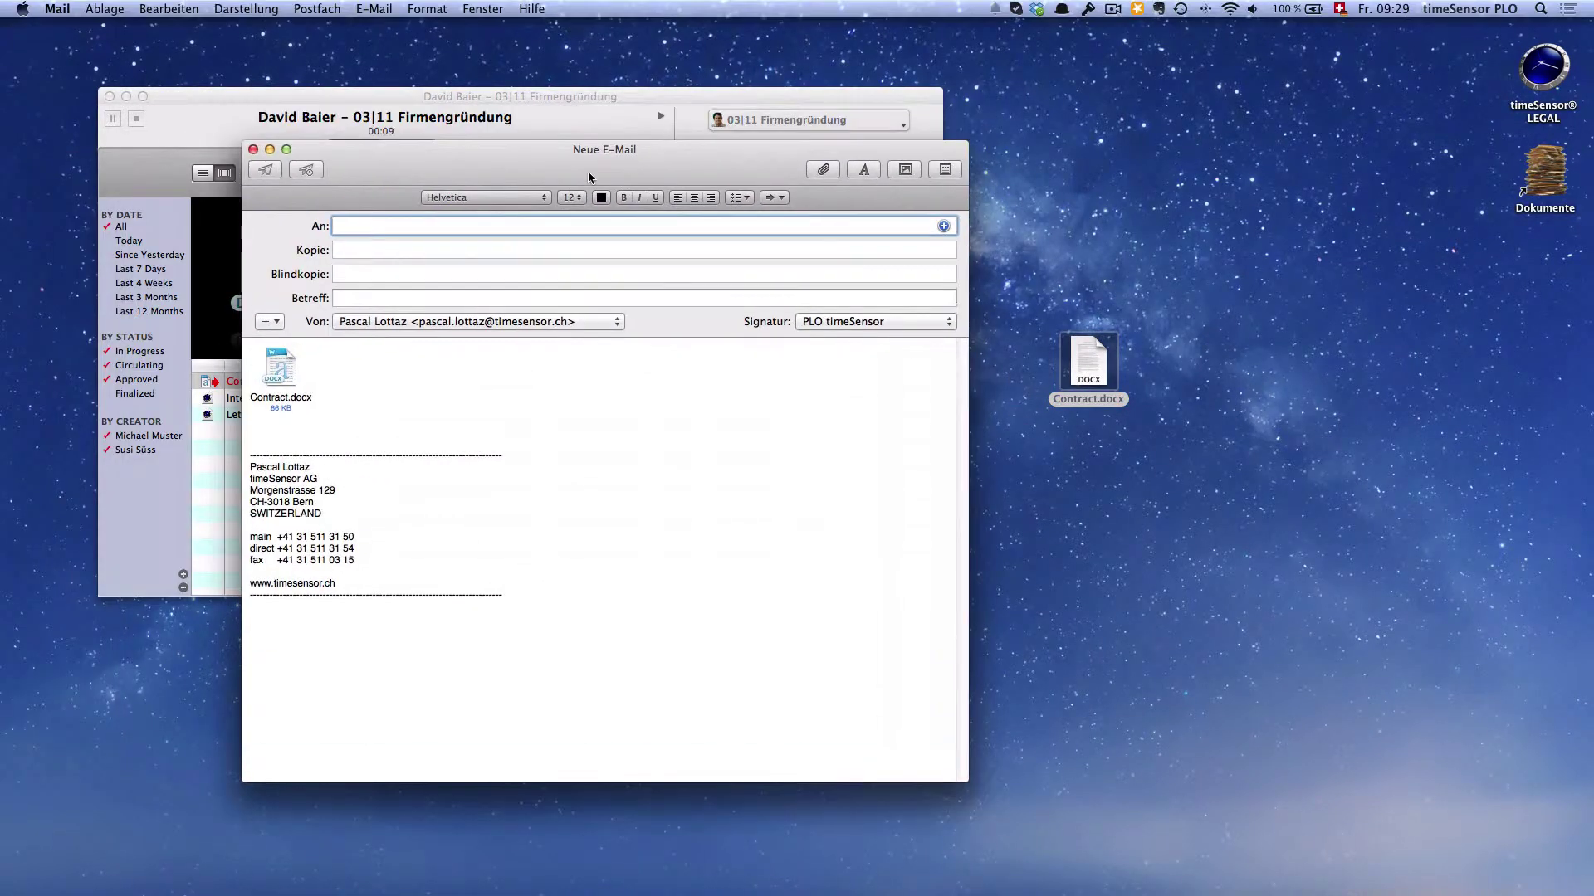
click(253, 149)
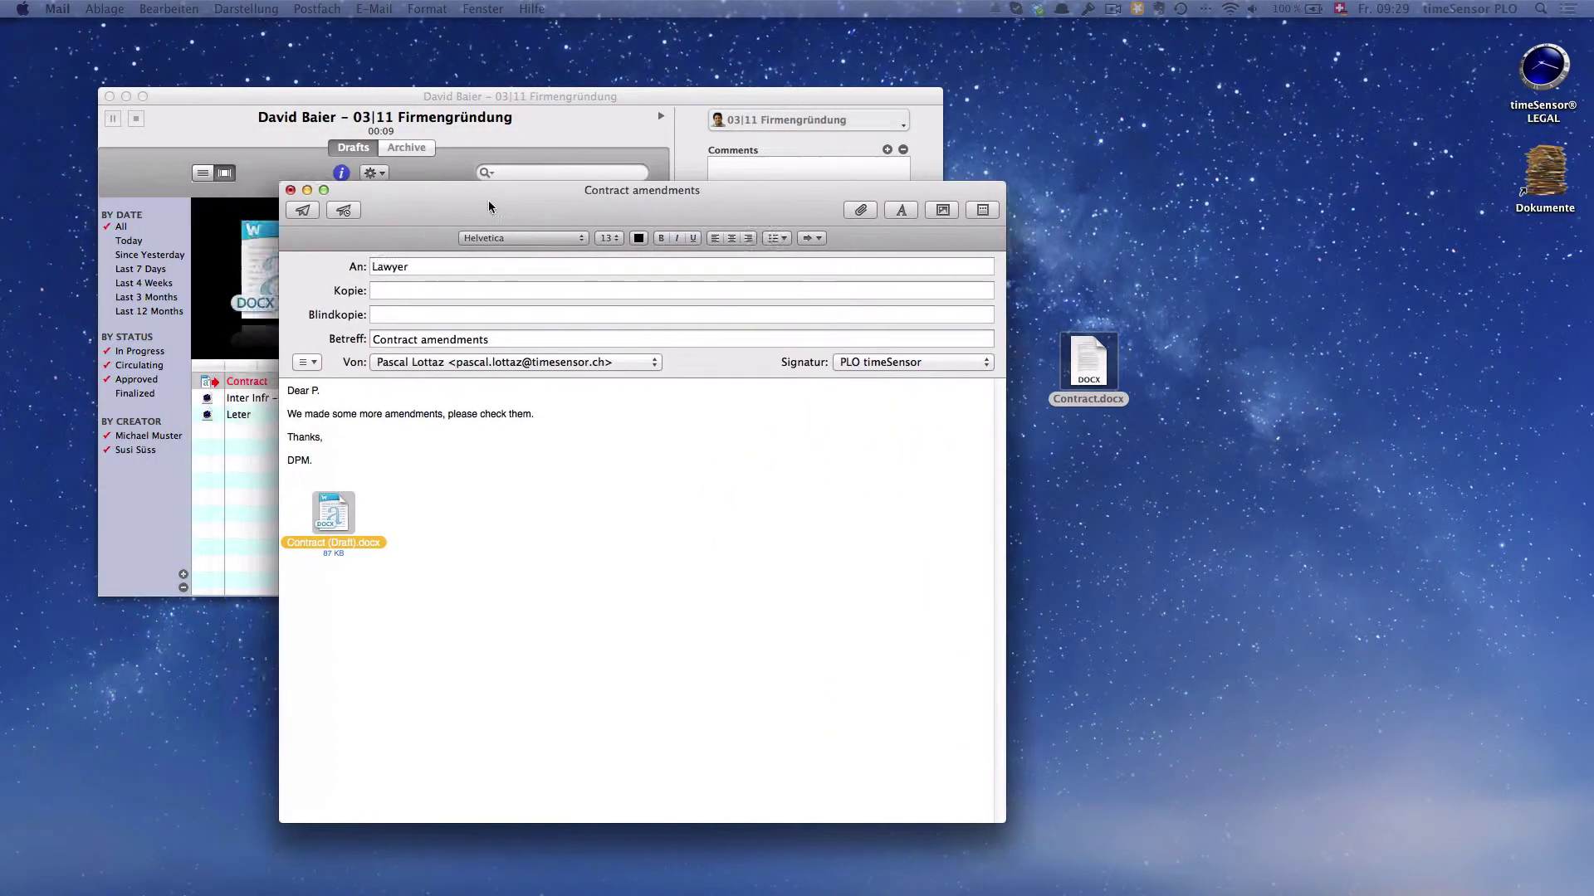
Replace Contract.docx on the desktop with the Contract (Draft).docx attachment from the "Contract amendments" e-mail, and send the message.
drag(488, 201, 424, 201)
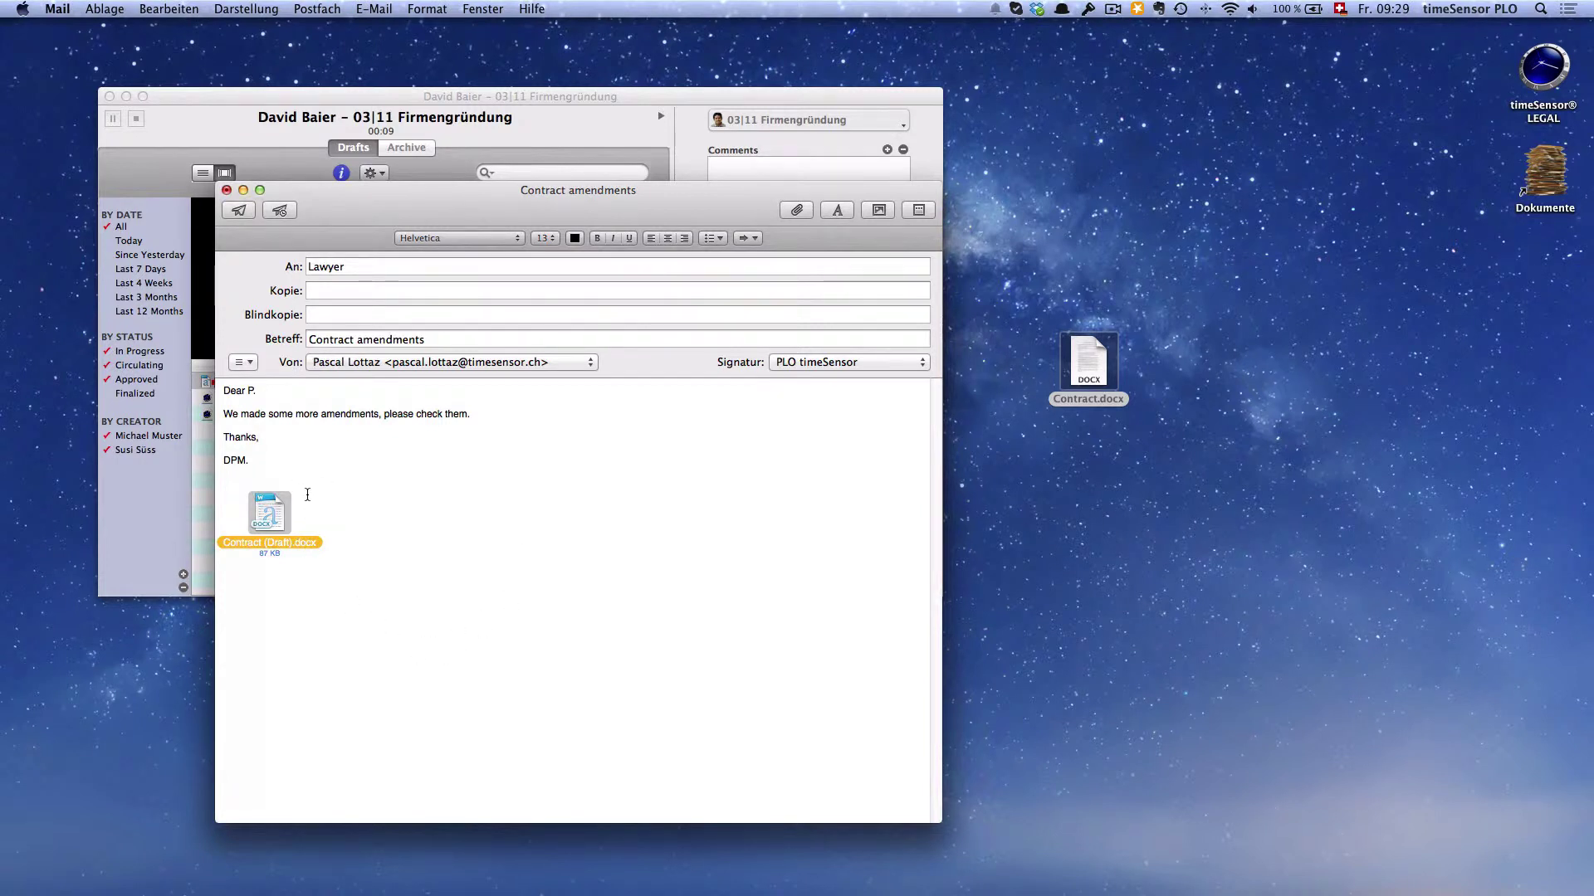
drag(1089, 372, 1312, 868)
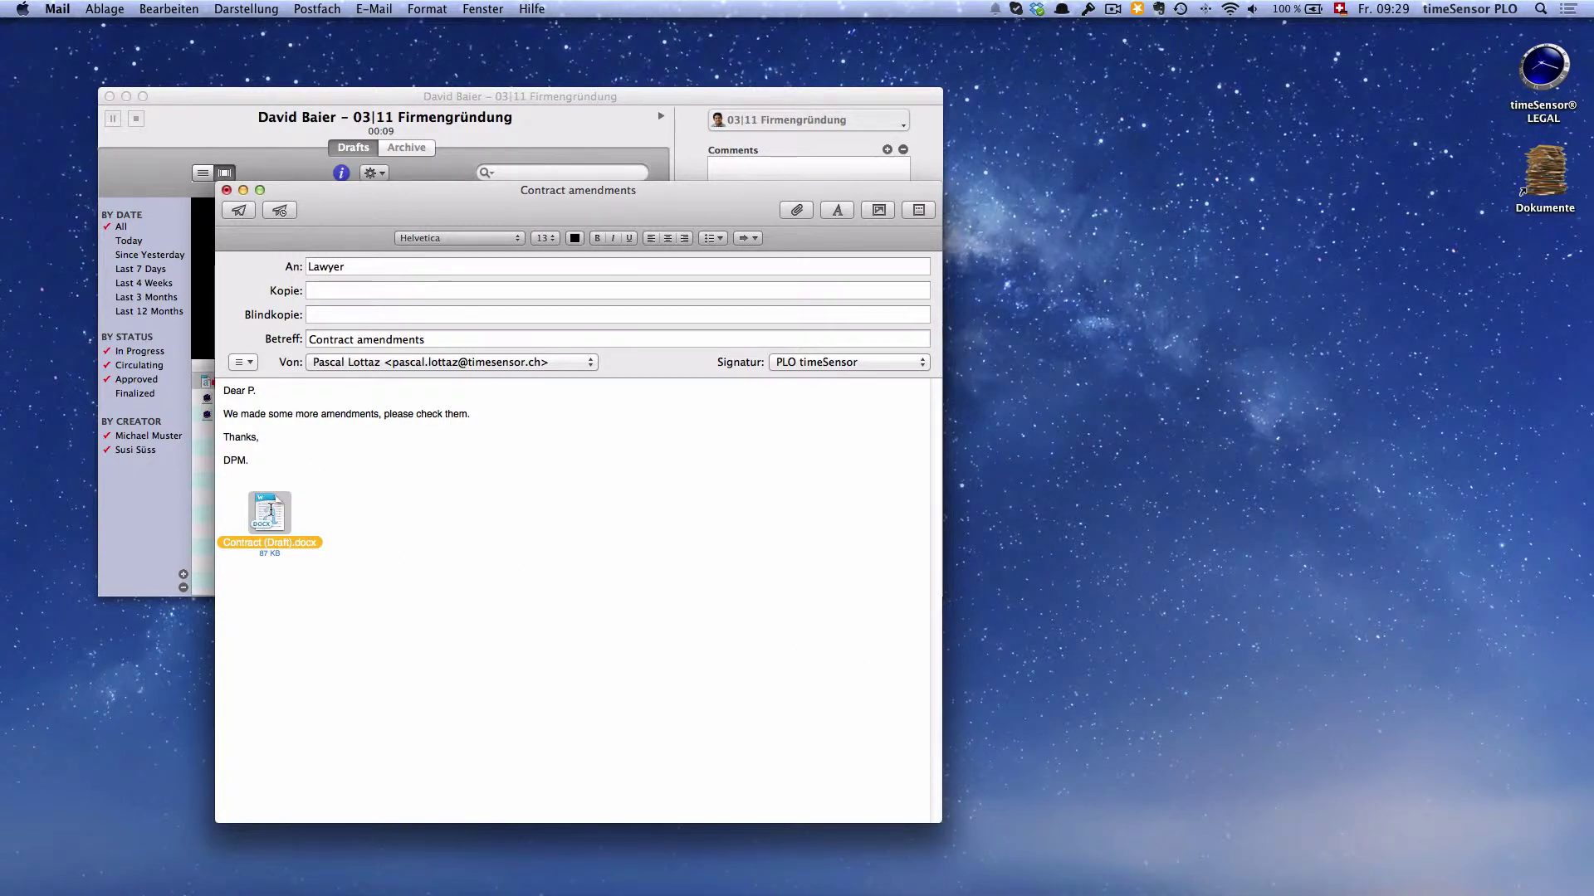
drag(270, 510, 1079, 387)
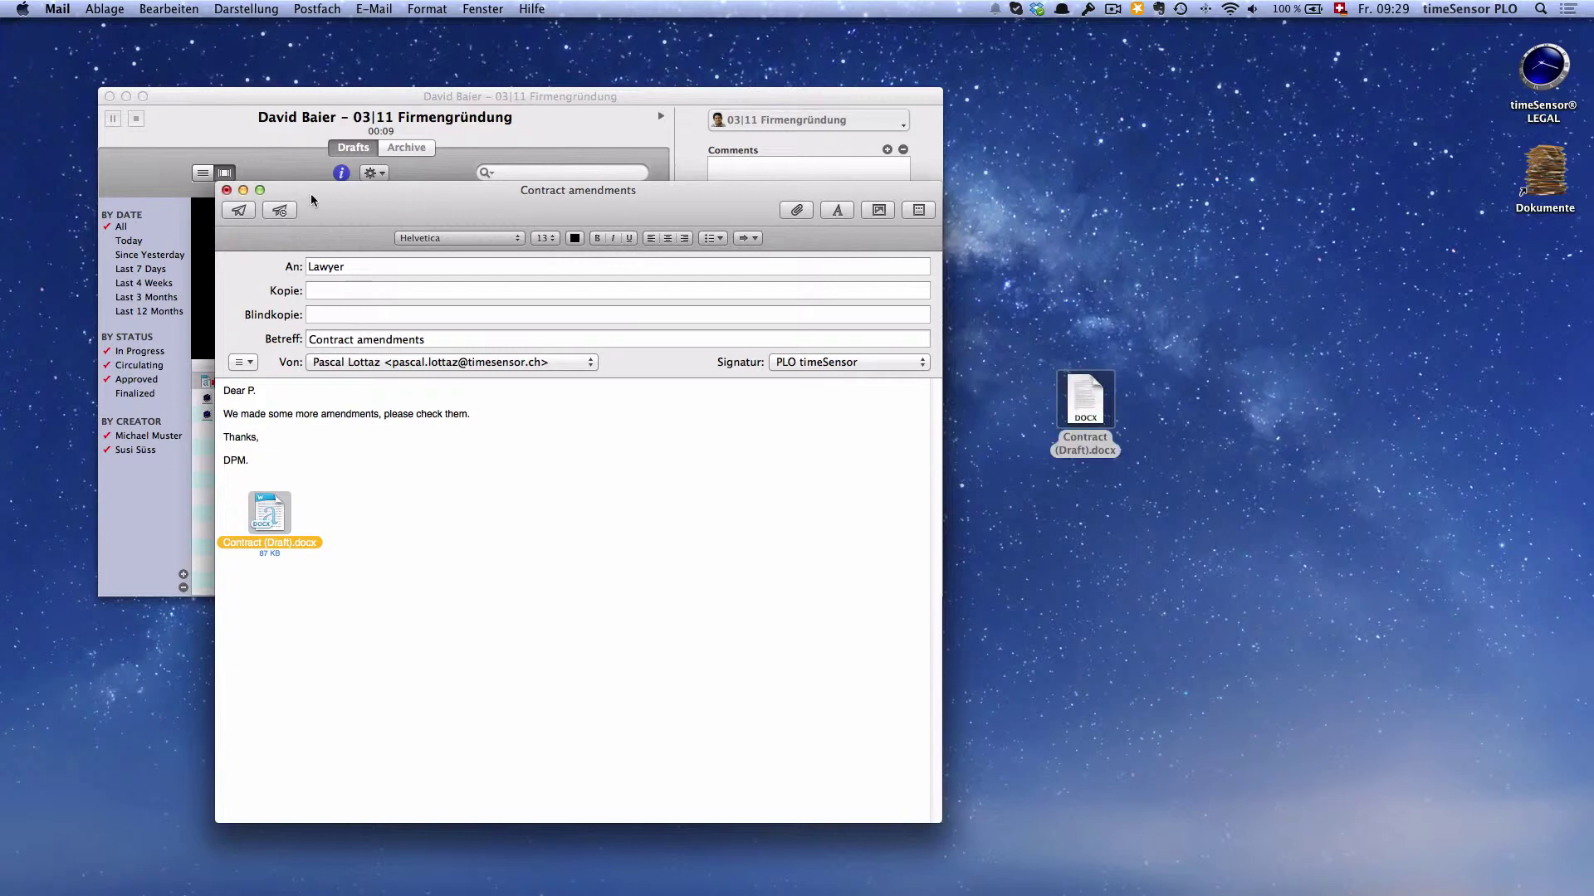
click(238, 210)
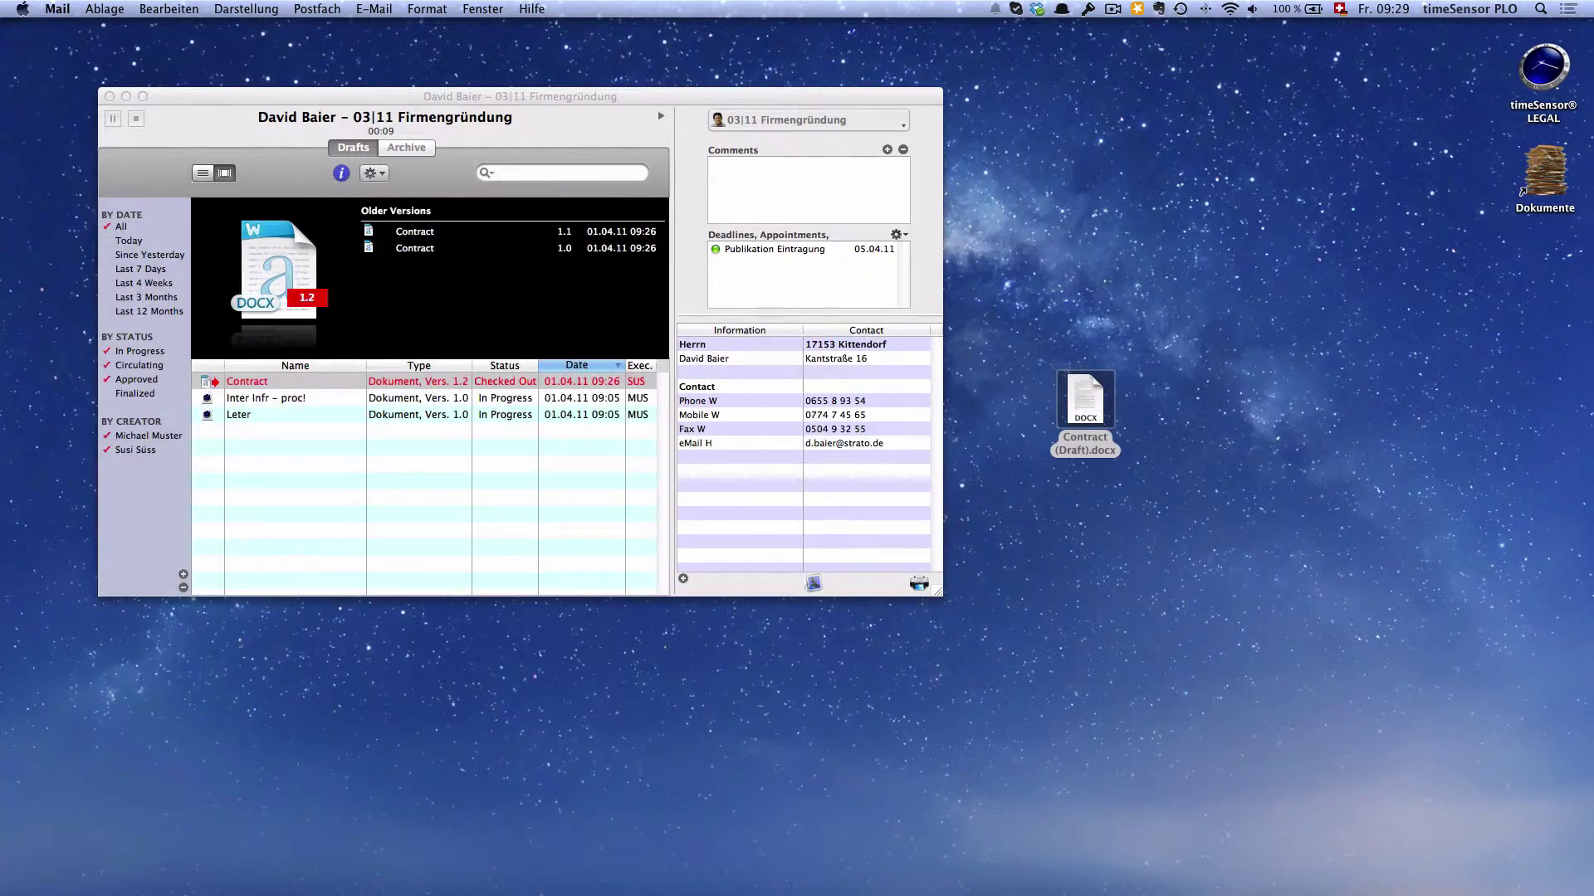
Check in Contract (Draft).docx from the desktop to the Contract draft in timeSensor, increasing the version to 1.3.
click(1084, 387)
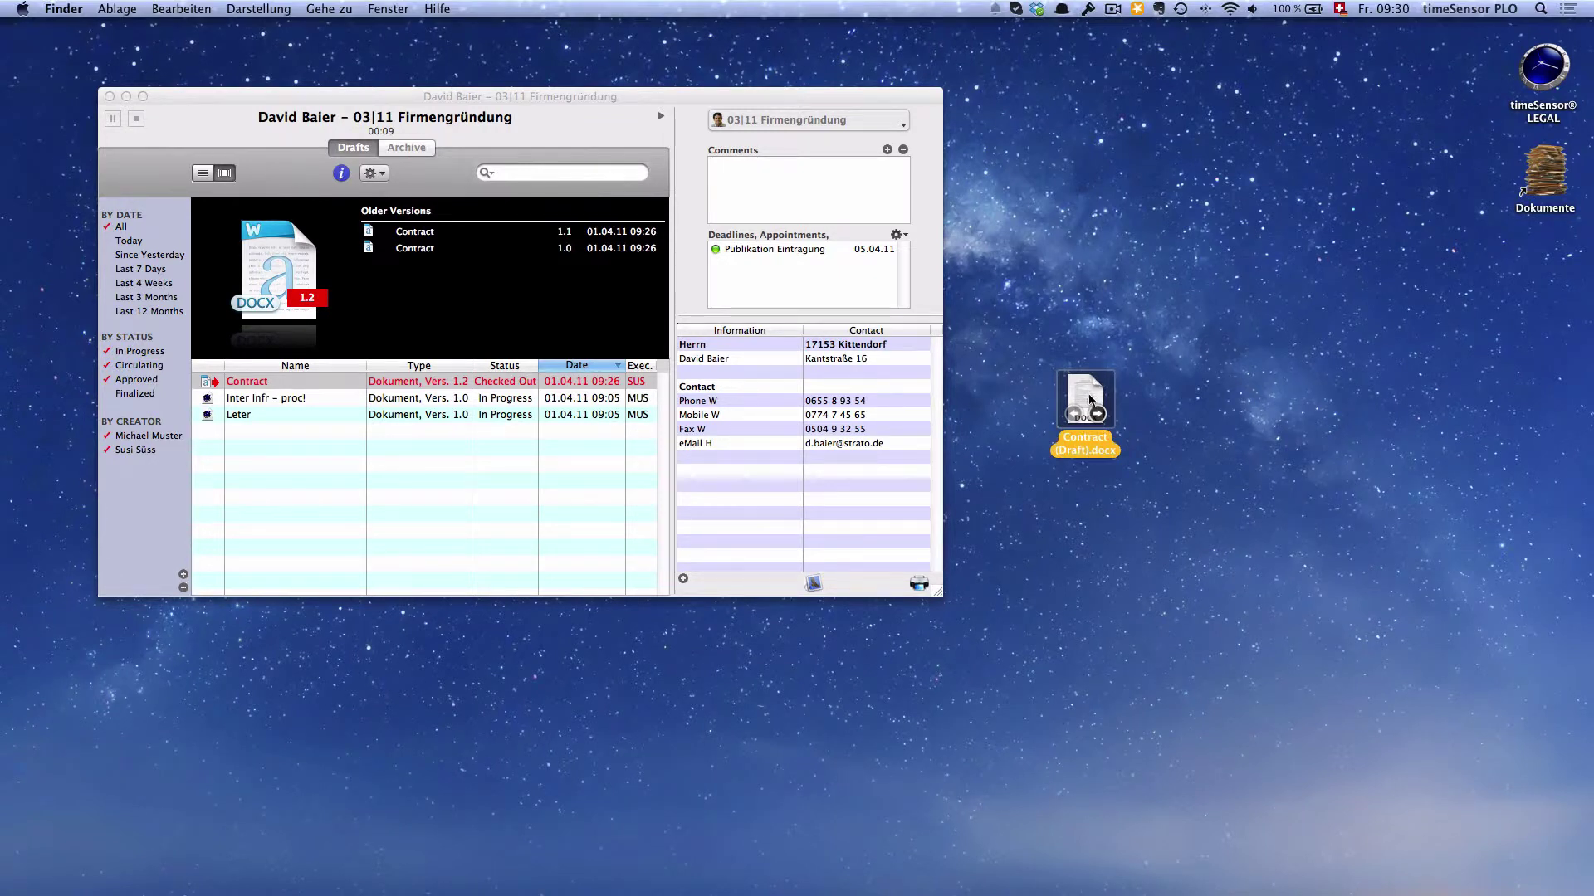
drag(1089, 400, 295, 384)
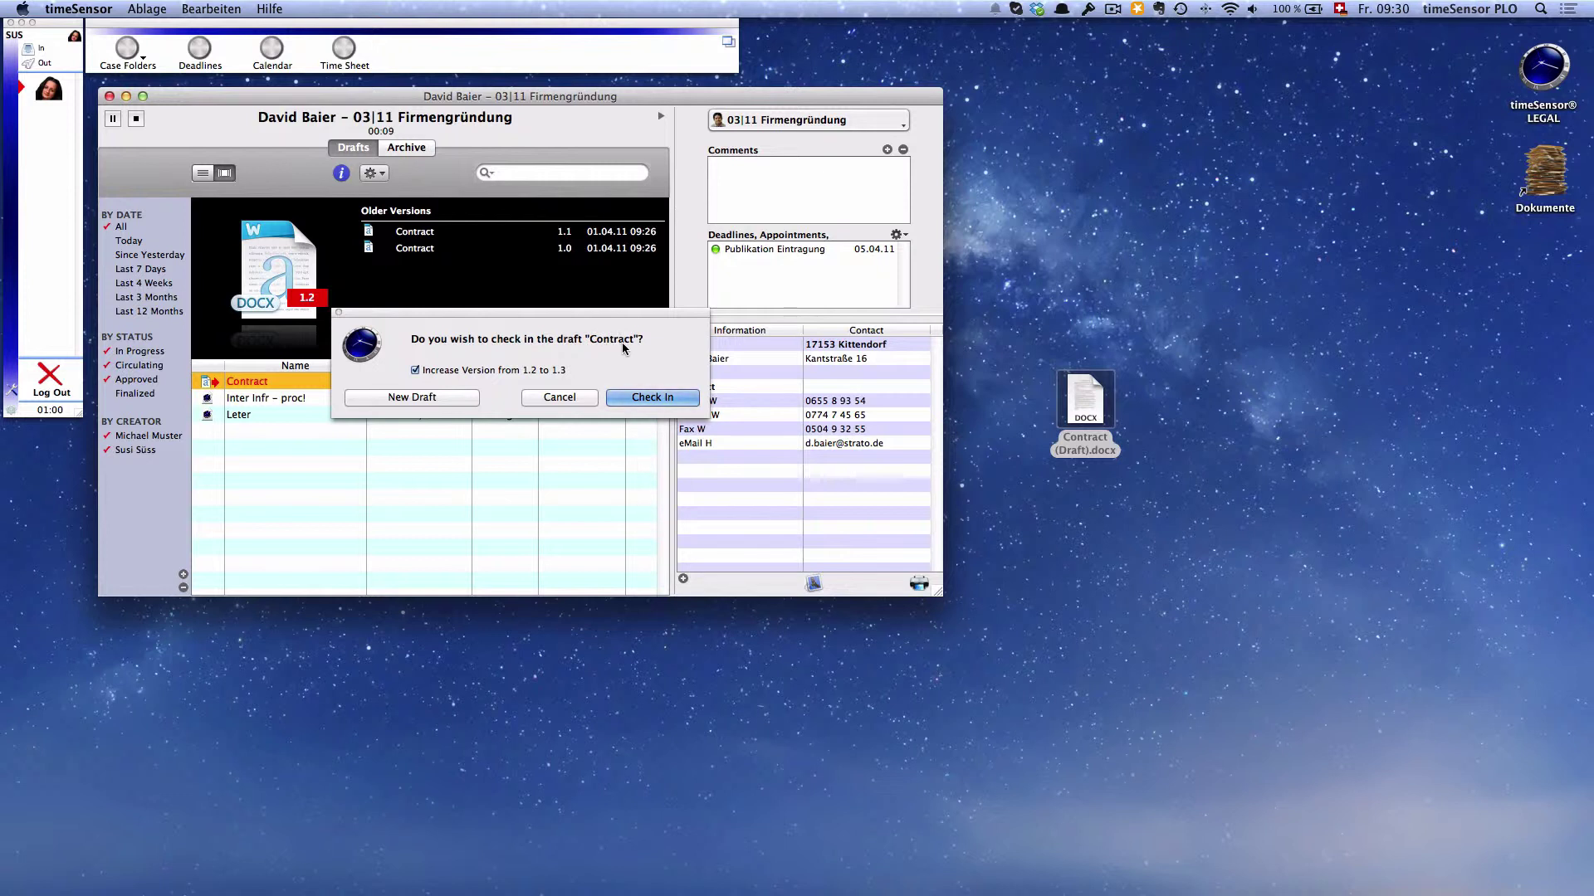
click(639, 399)
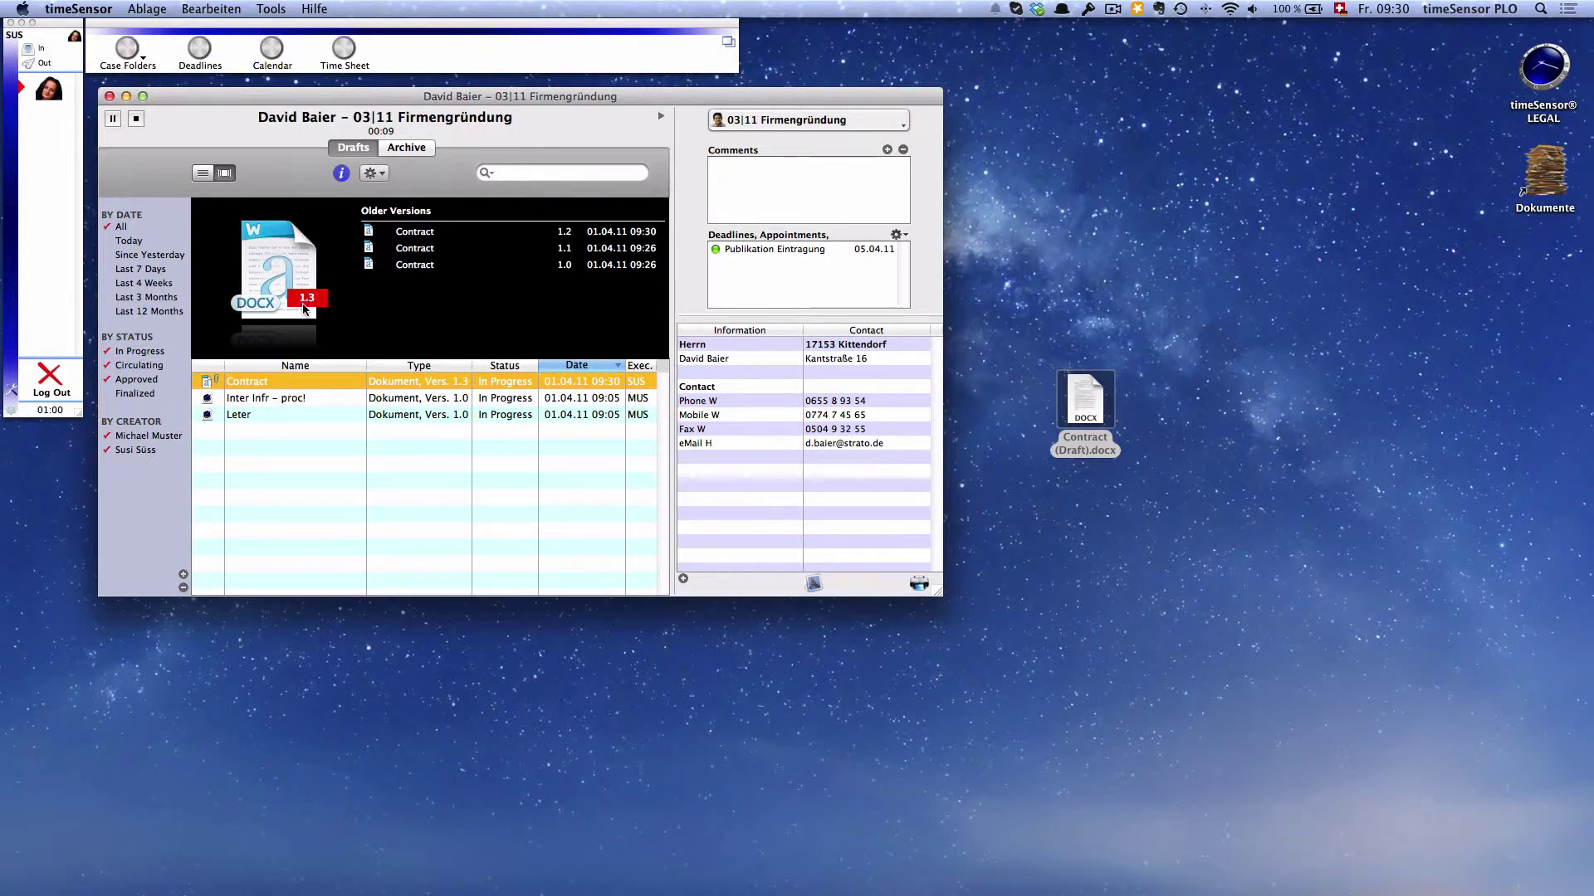
Open the Contract draft in Word, add the paragraph "1.4 More changes...." below the 1.3 paragraph, and save and close it.
double_click(251, 386)
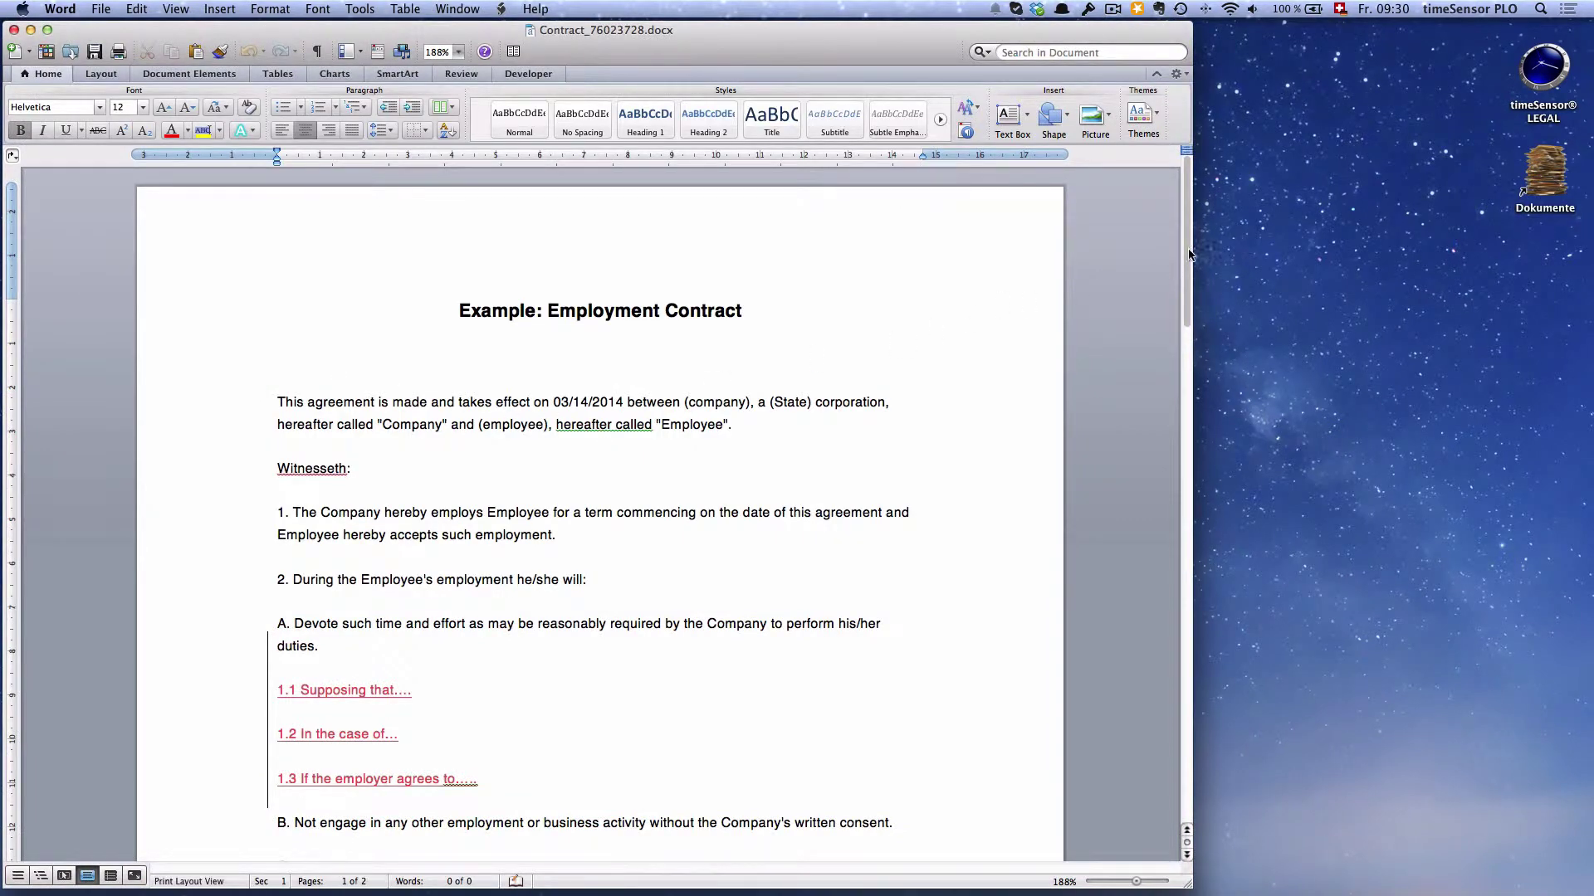
drag(1188, 258, 1188, 294)
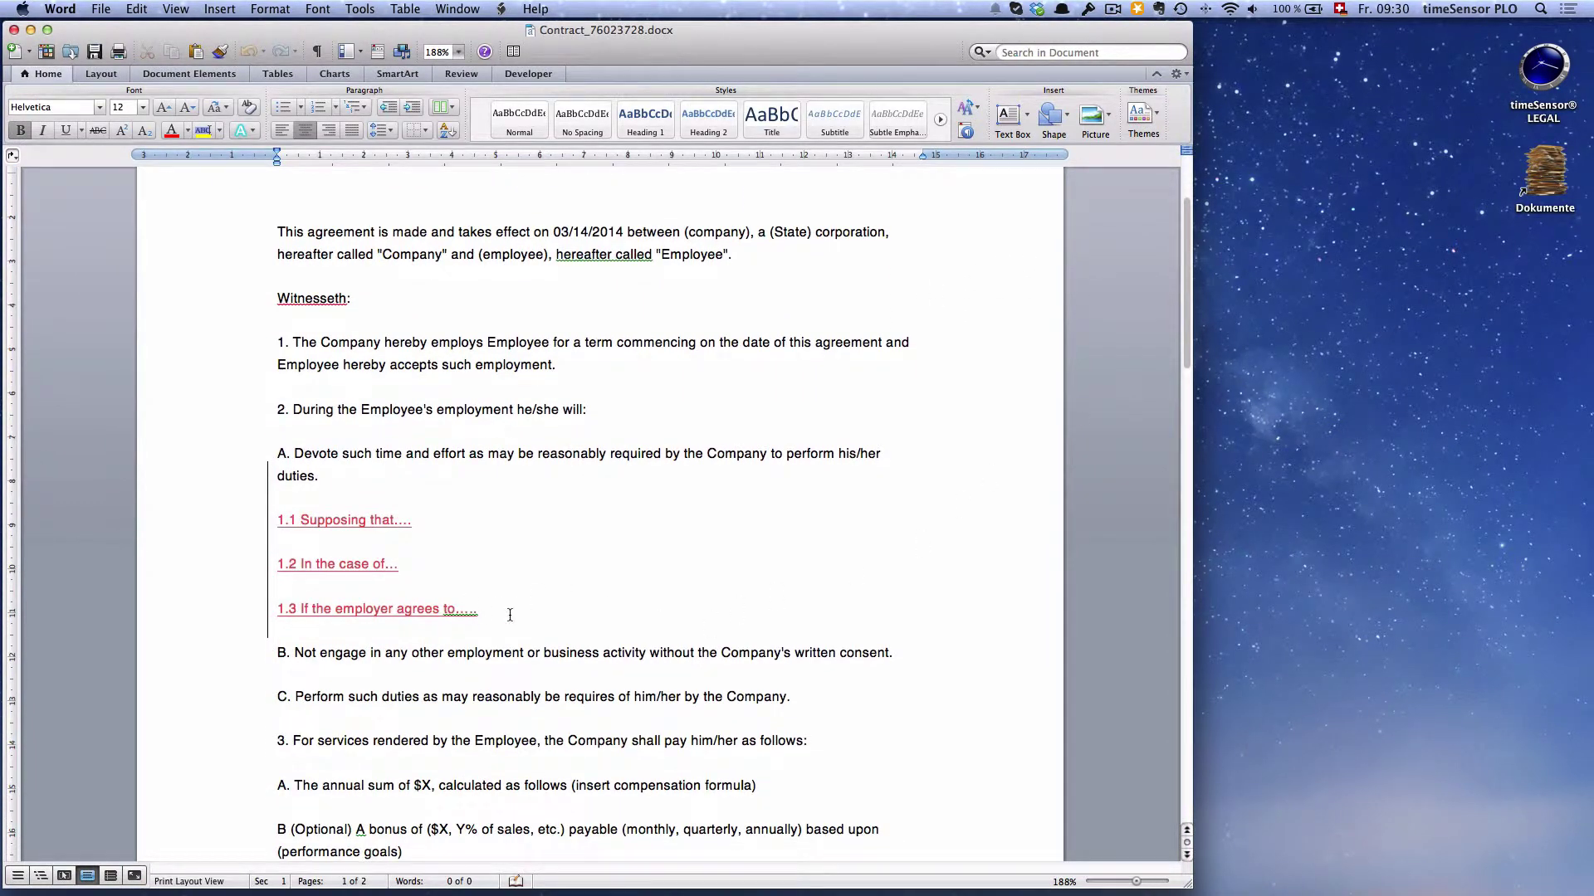
click(508, 613)
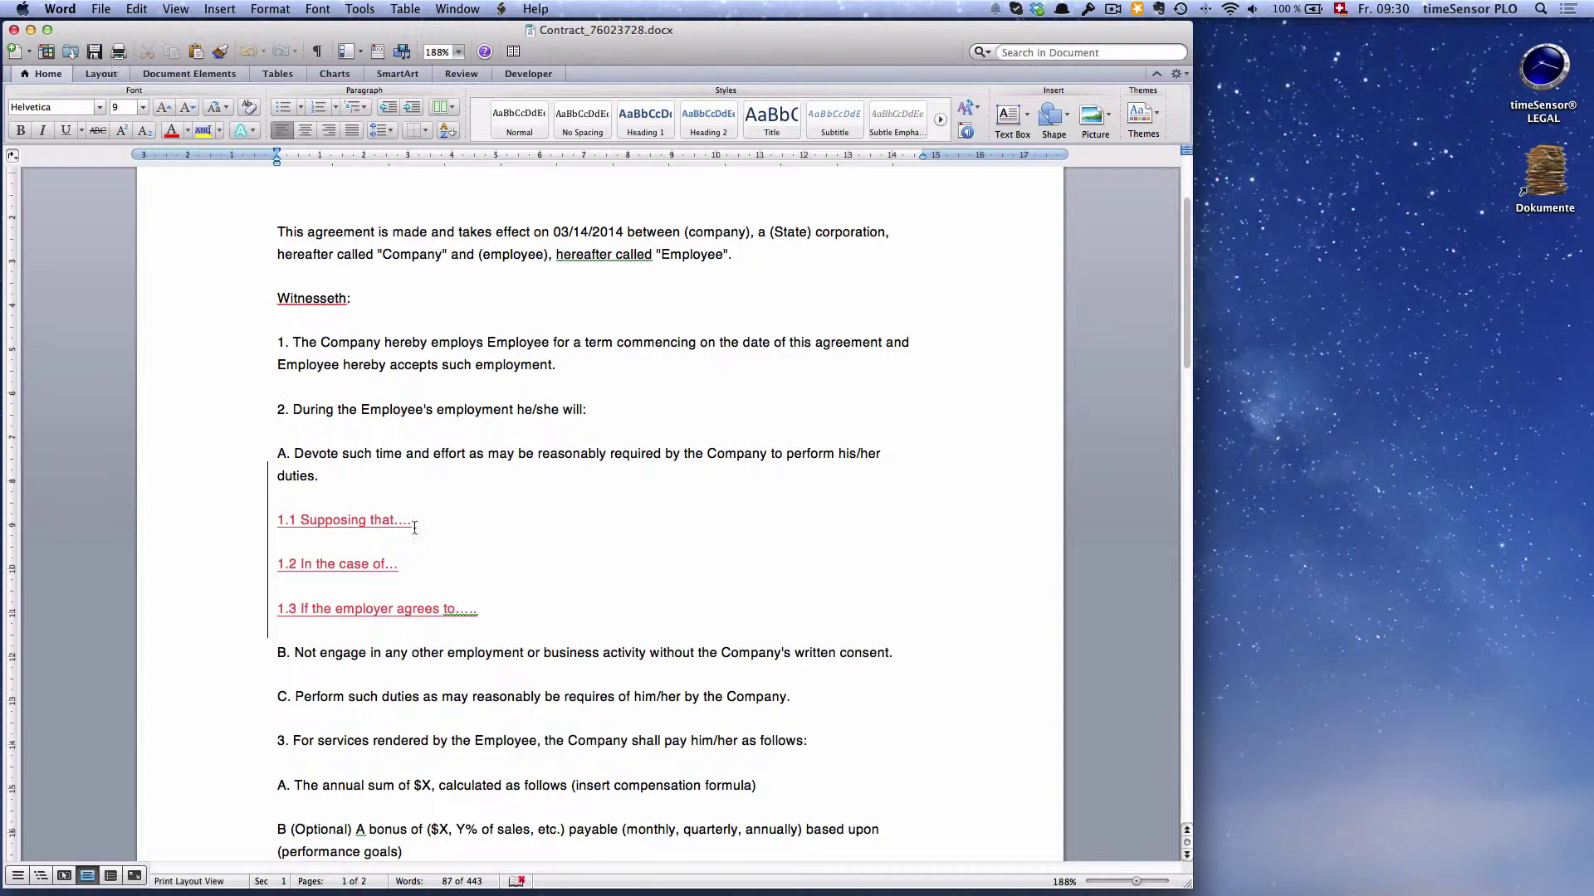
key(Return)
text(1.4 More)
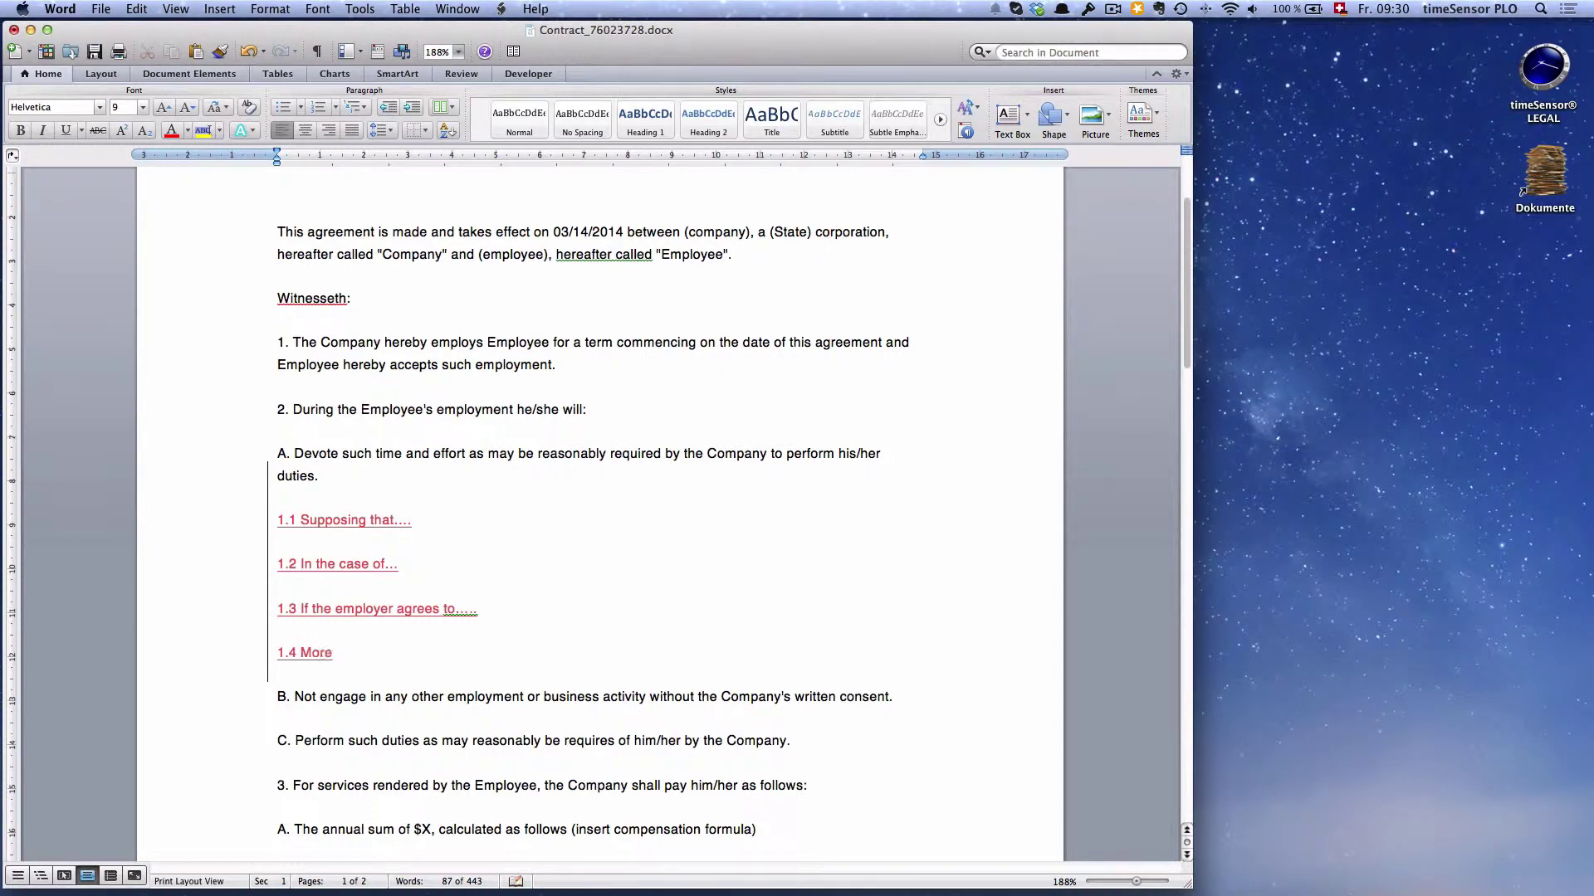
text( changes....)
click(94, 52)
click(14, 31)
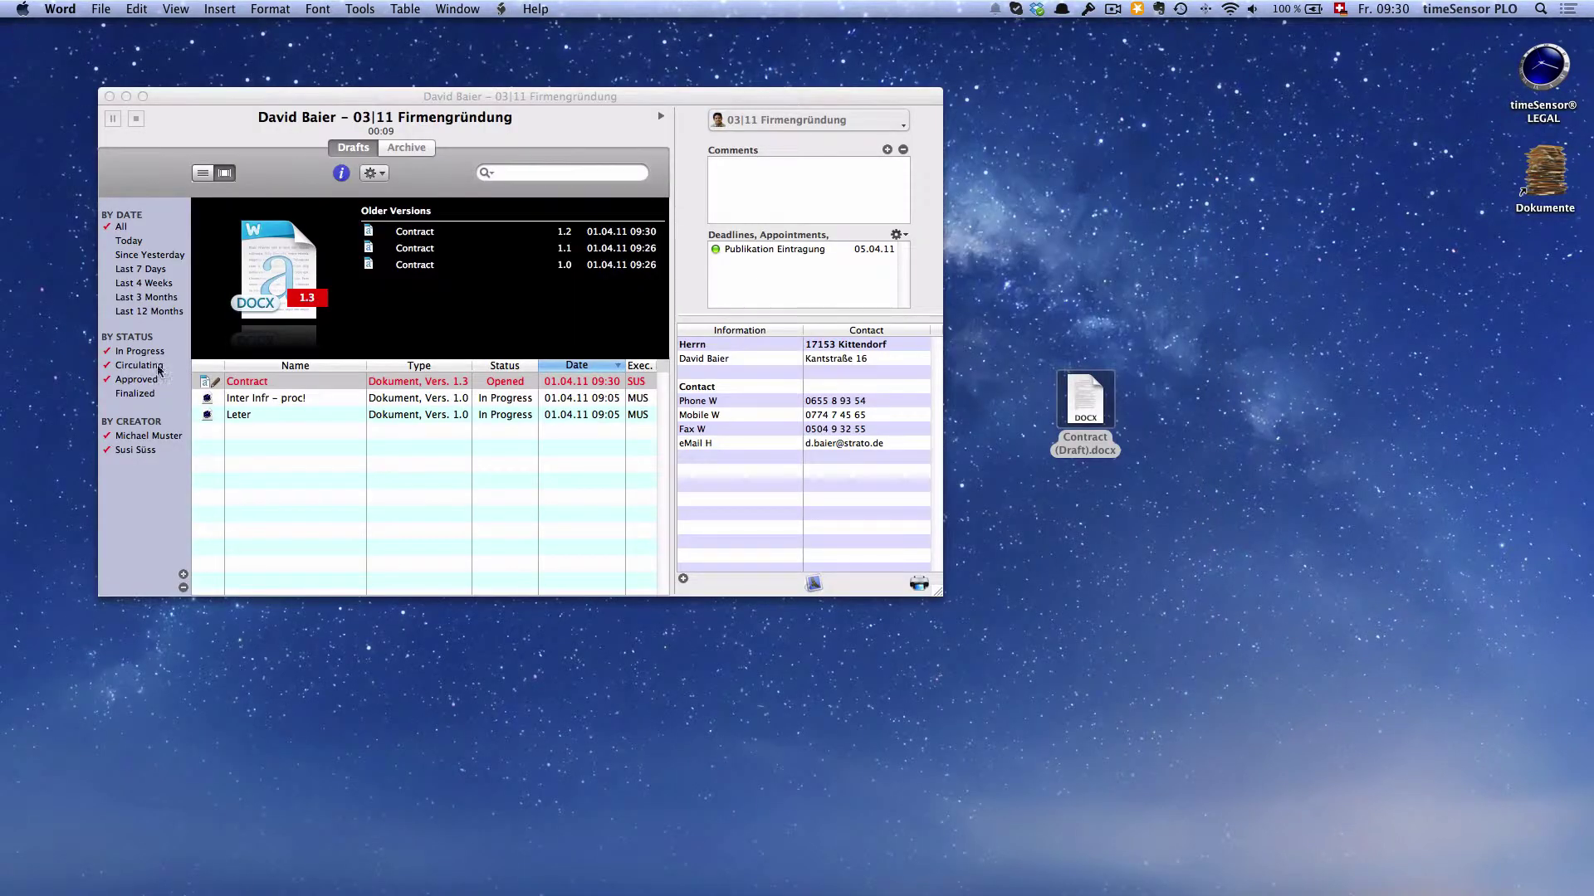
Save the changes to the Contract draft in timeSensor, increasing the version to 1.4, and trash Contract (Draft).docx from the desktop.
click(355, 459)
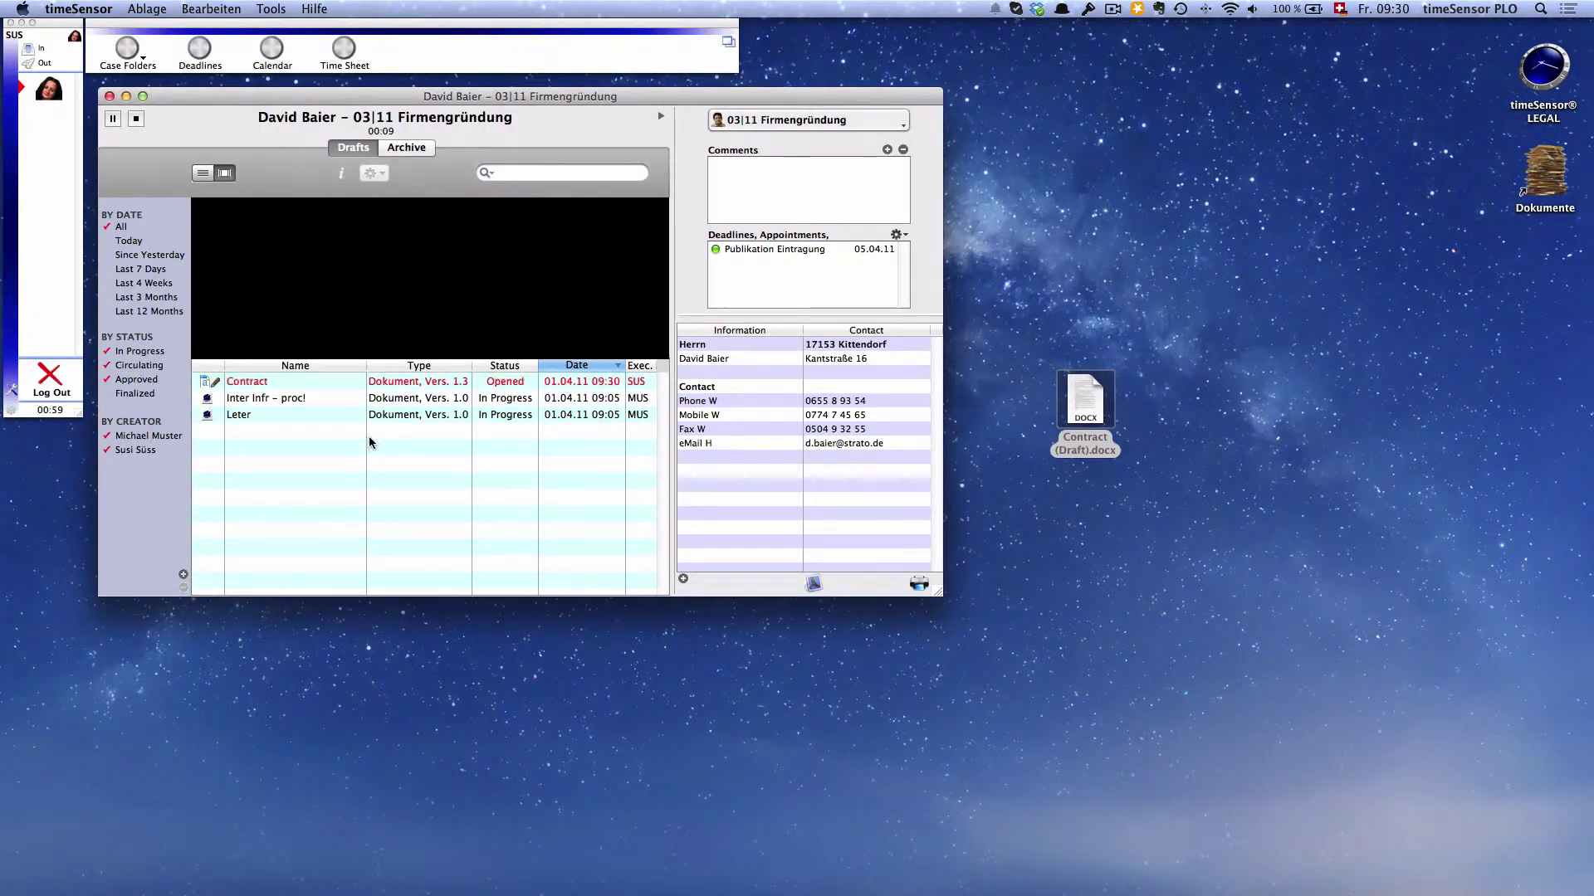
click(383, 382)
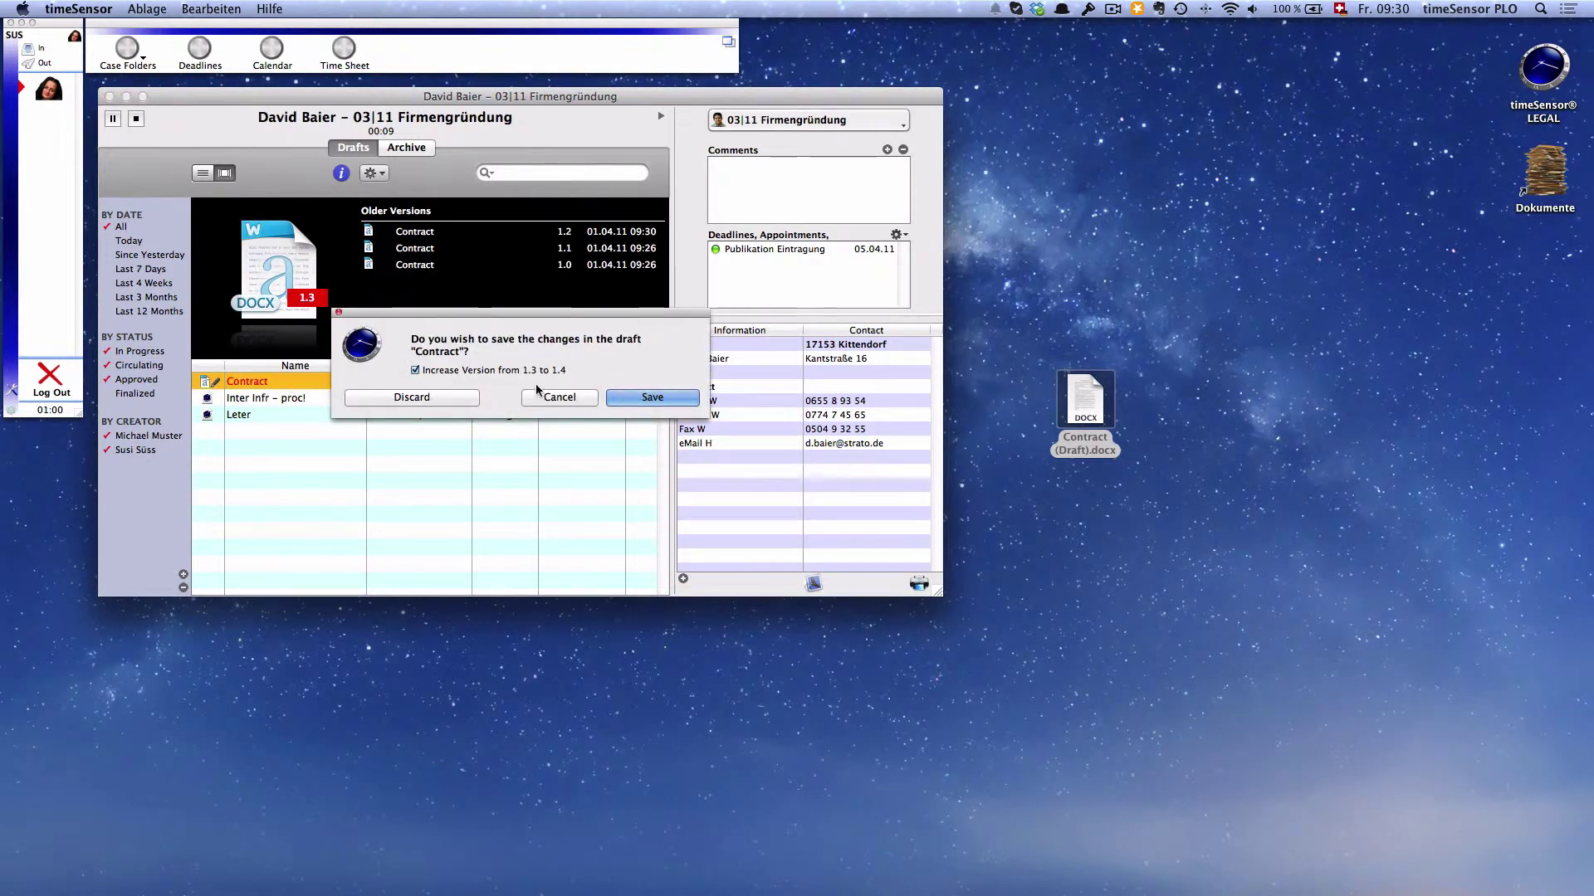
click(652, 397)
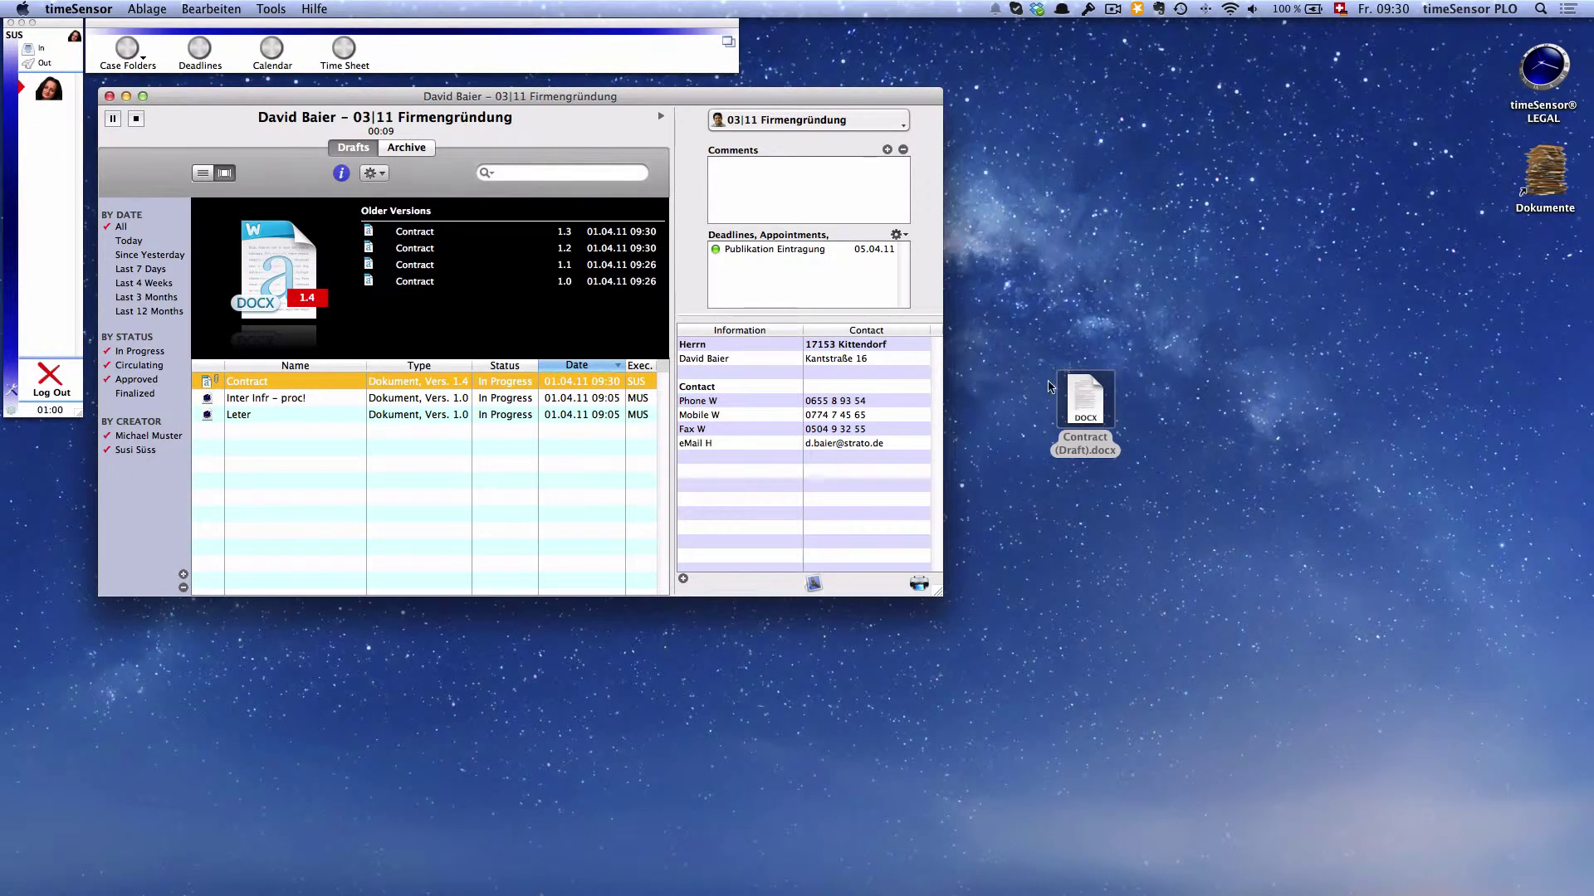
drag(1079, 397, 1283, 872)
Check out the Contract draft to the desktop.
click(386, 483)
click(326, 383)
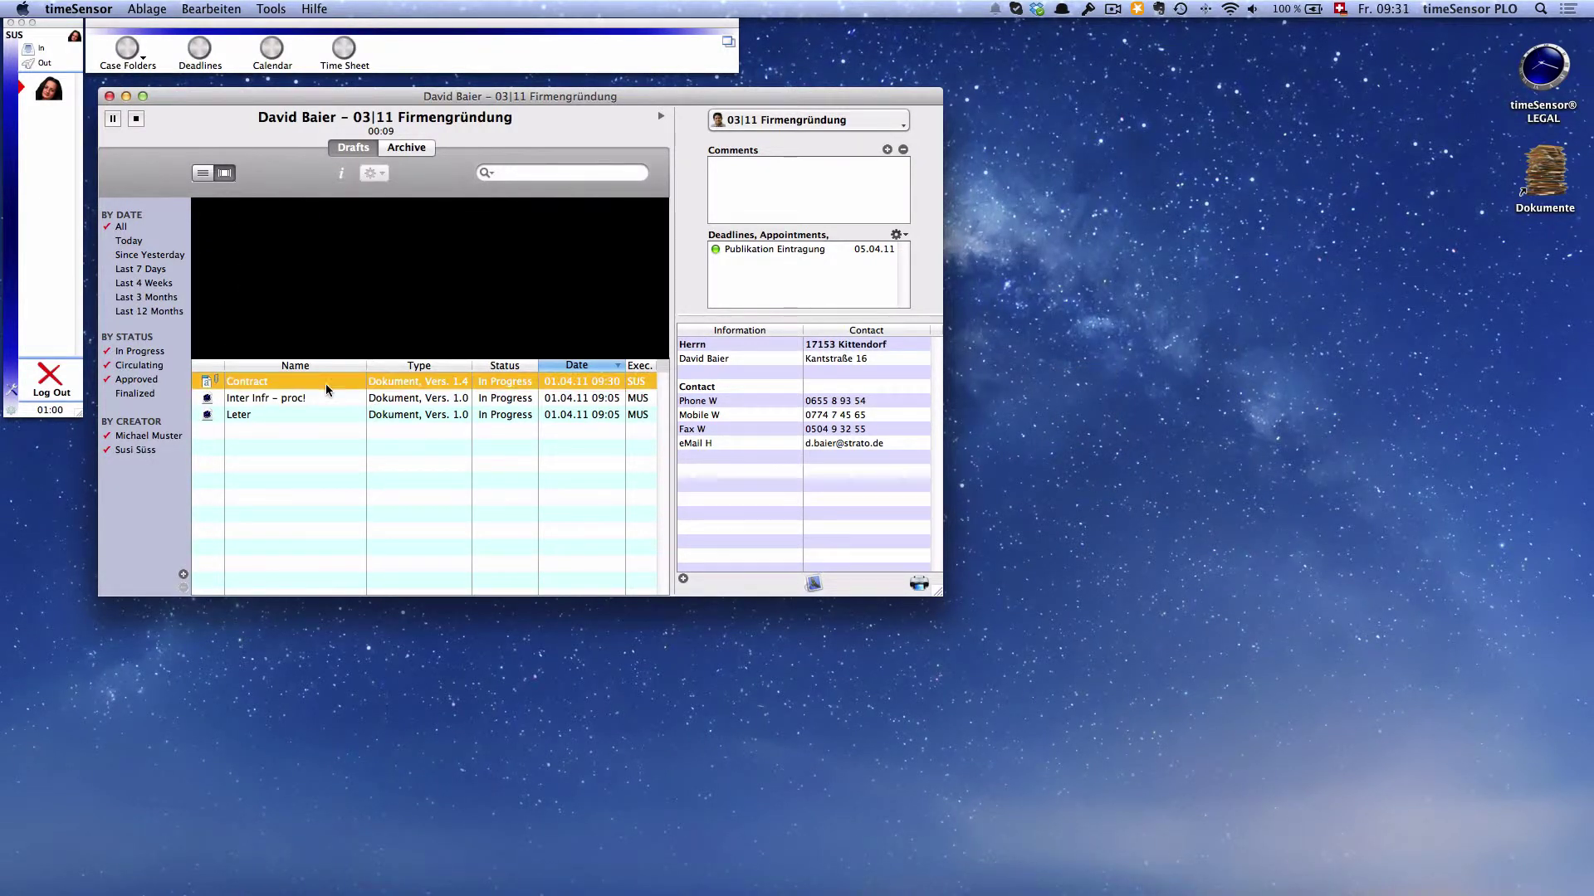
drag(274, 387, 1127, 411)
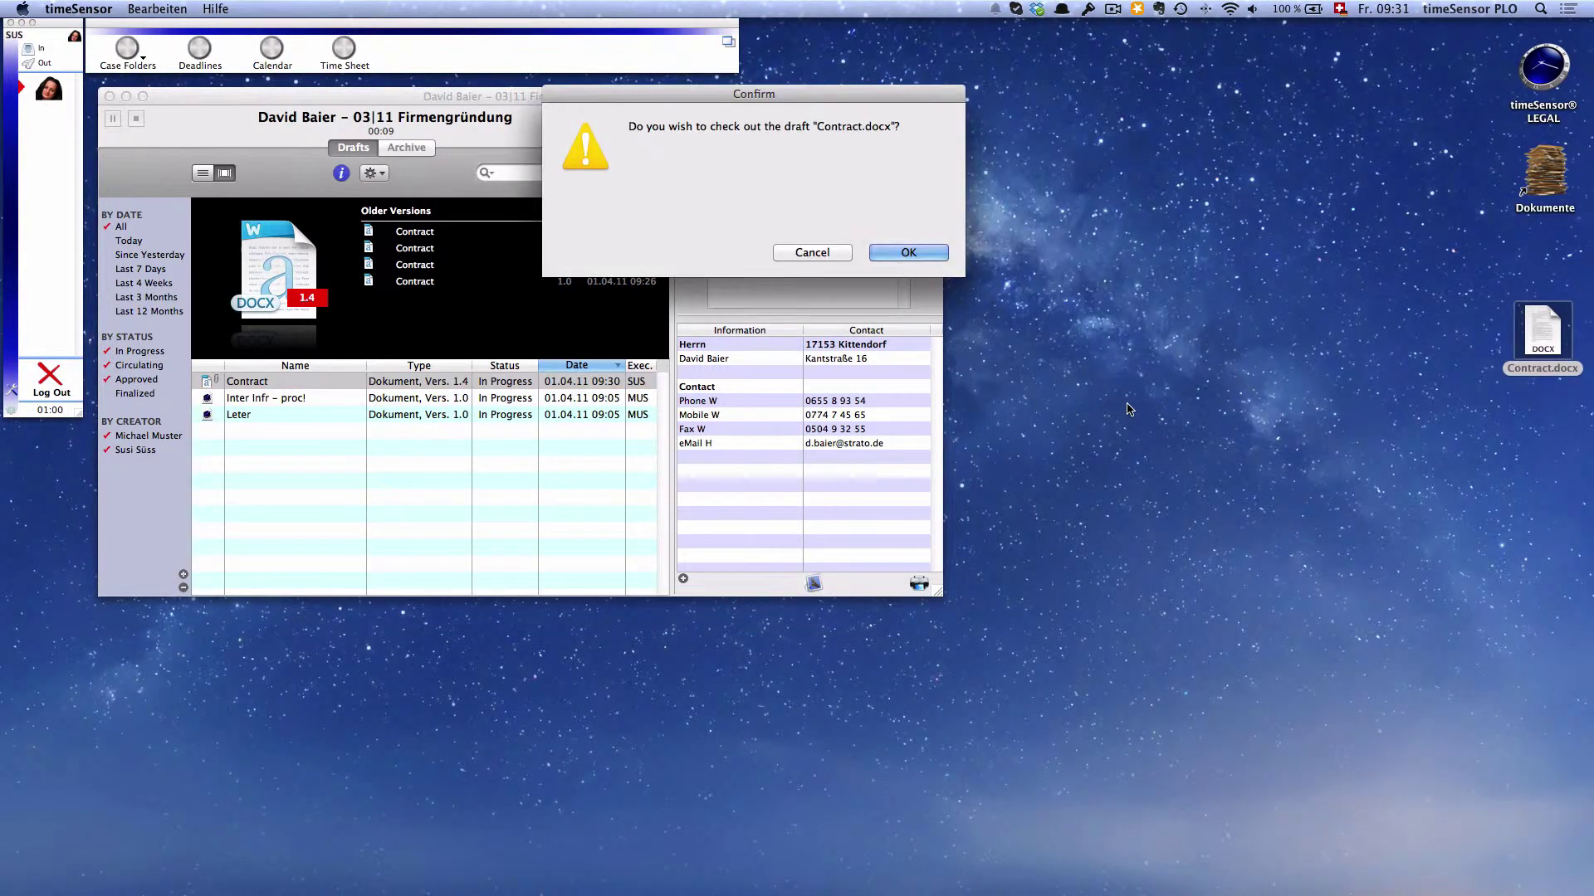
click(910, 252)
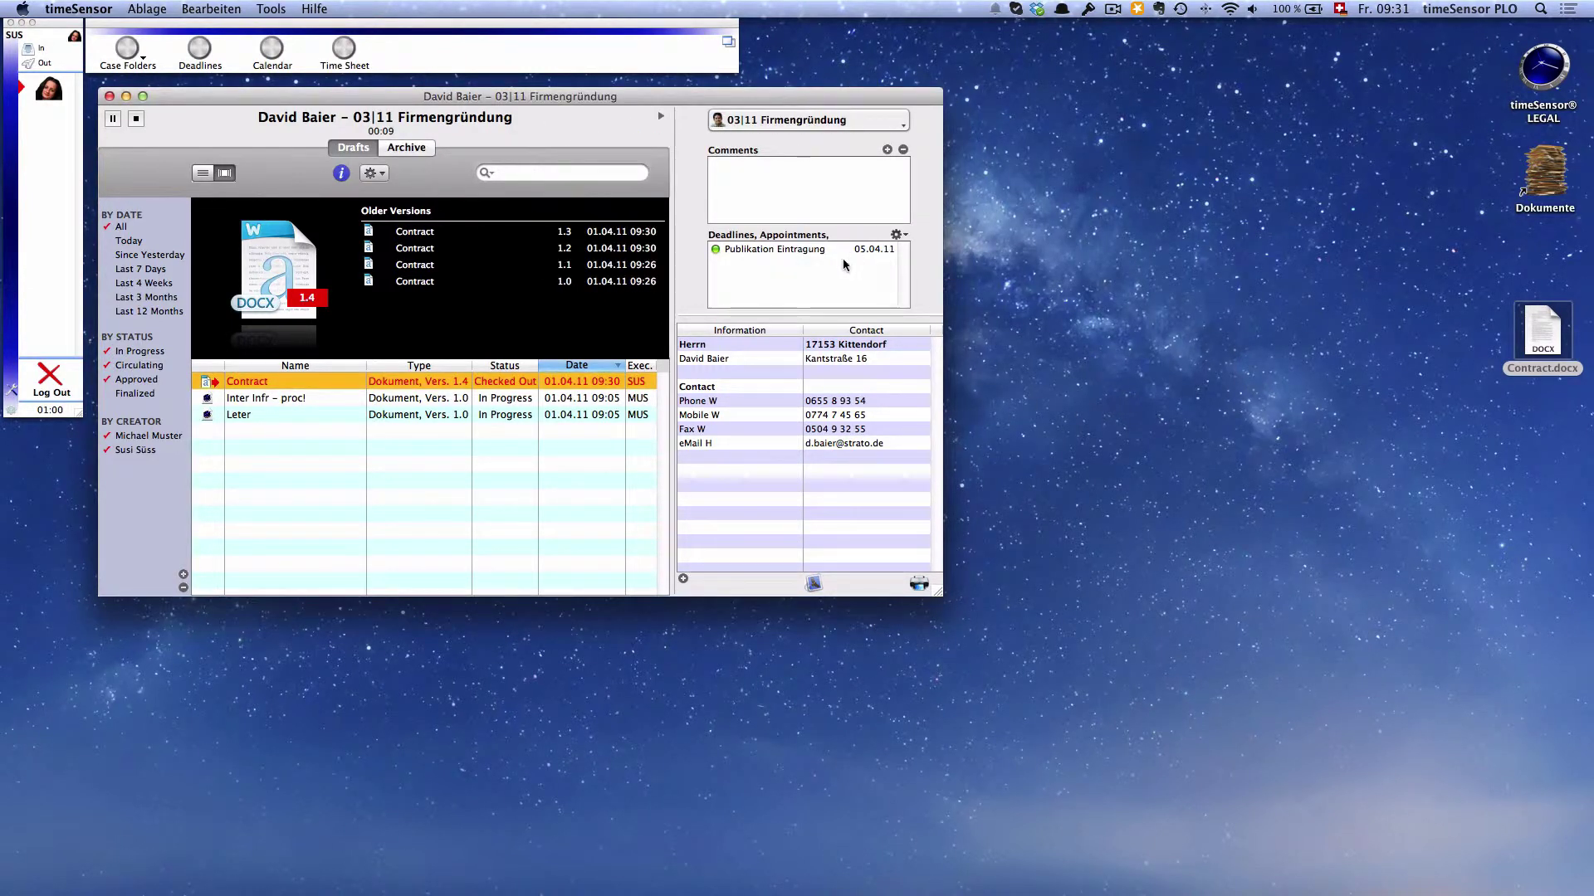
Replace the checked-out Contract.docx on the desktop with the Contract (Draft).docx attachment from the "More changes" e-mail.
drag(1542, 332, 37, 707)
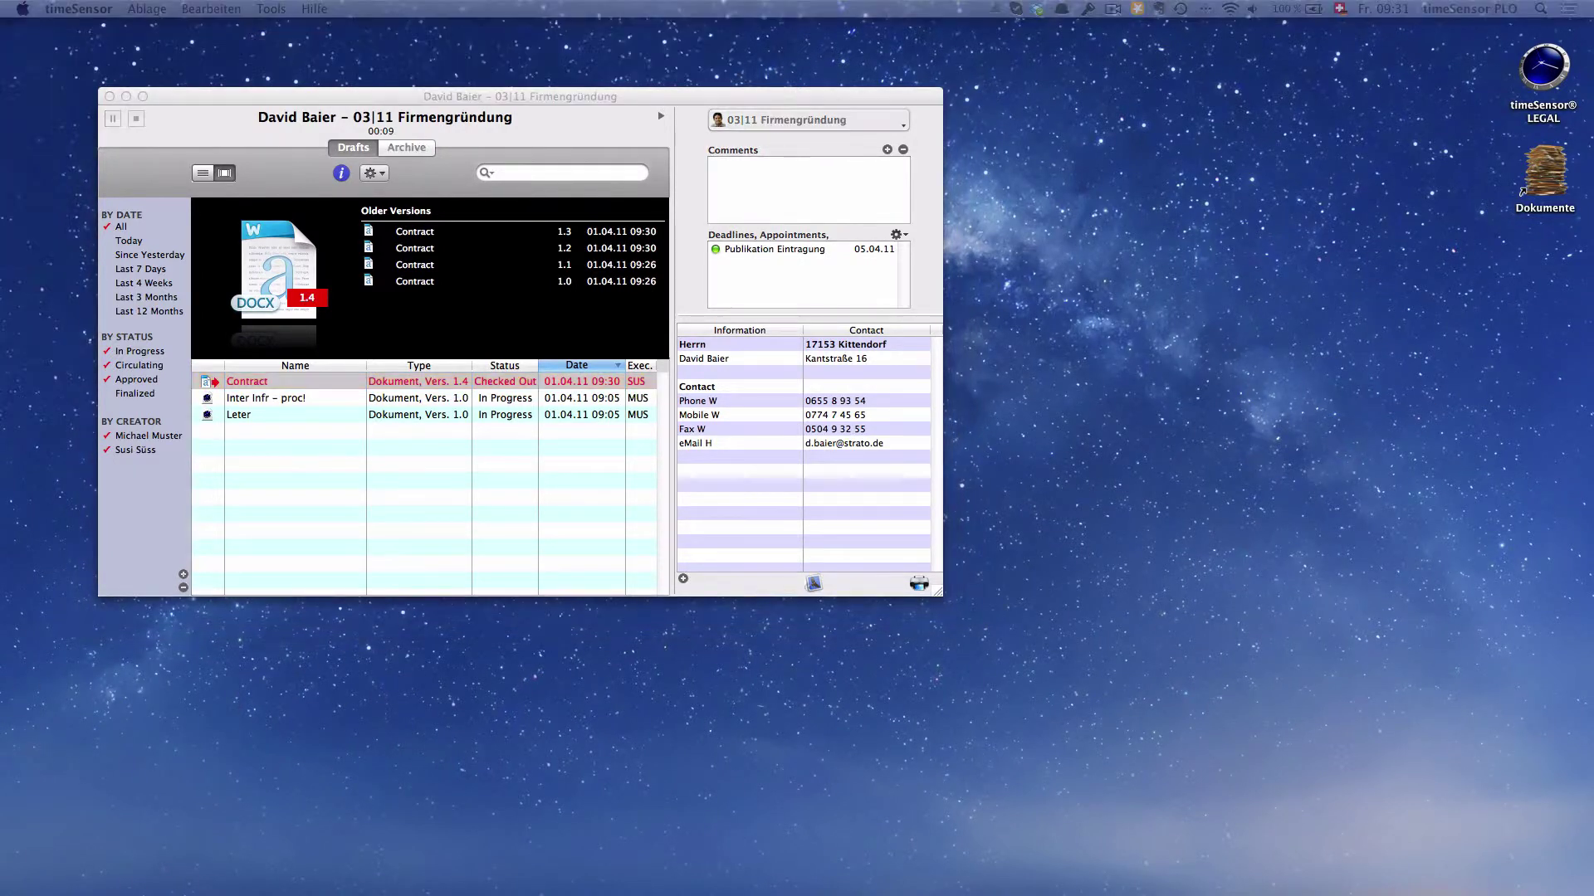
drag(2, 287, 629, 189)
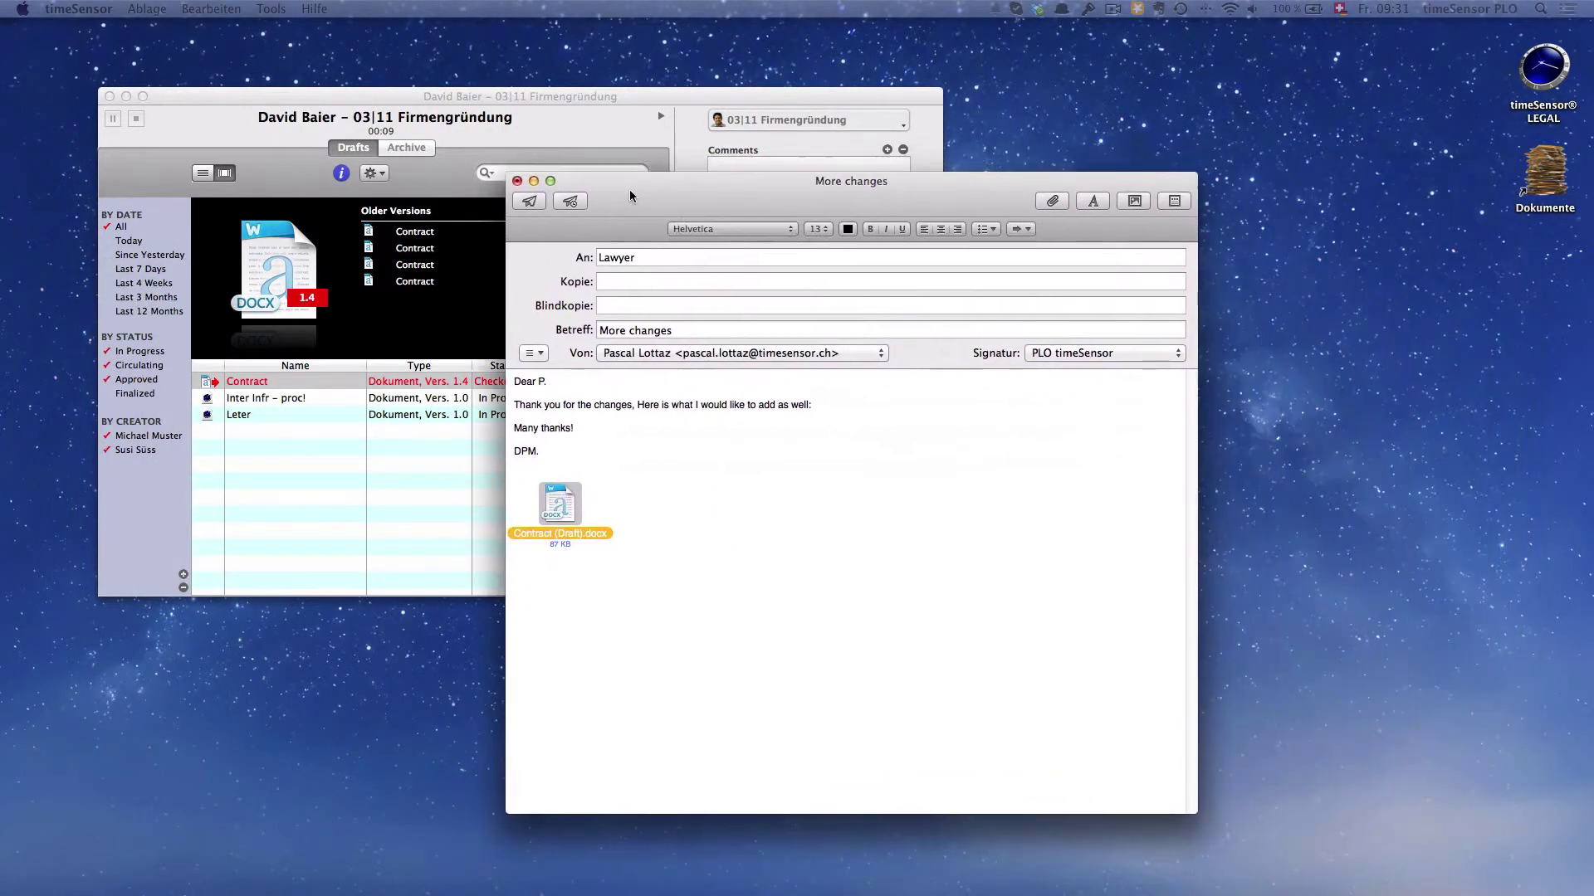
click(601, 493)
click(565, 503)
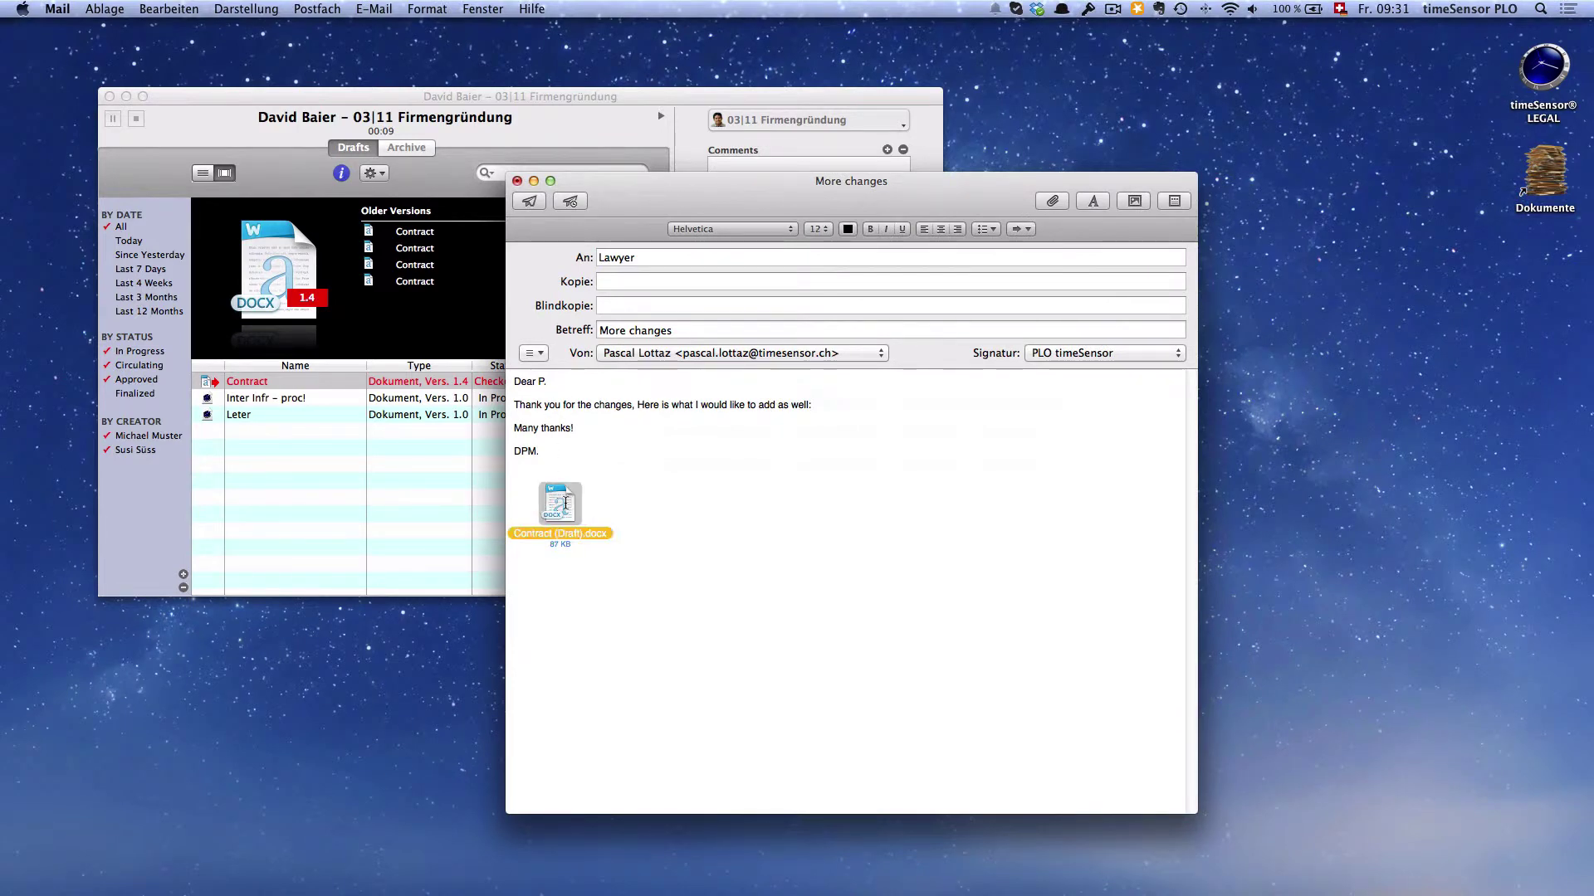
drag(554, 504, 1382, 457)
drag(699, 198, 2, 223)
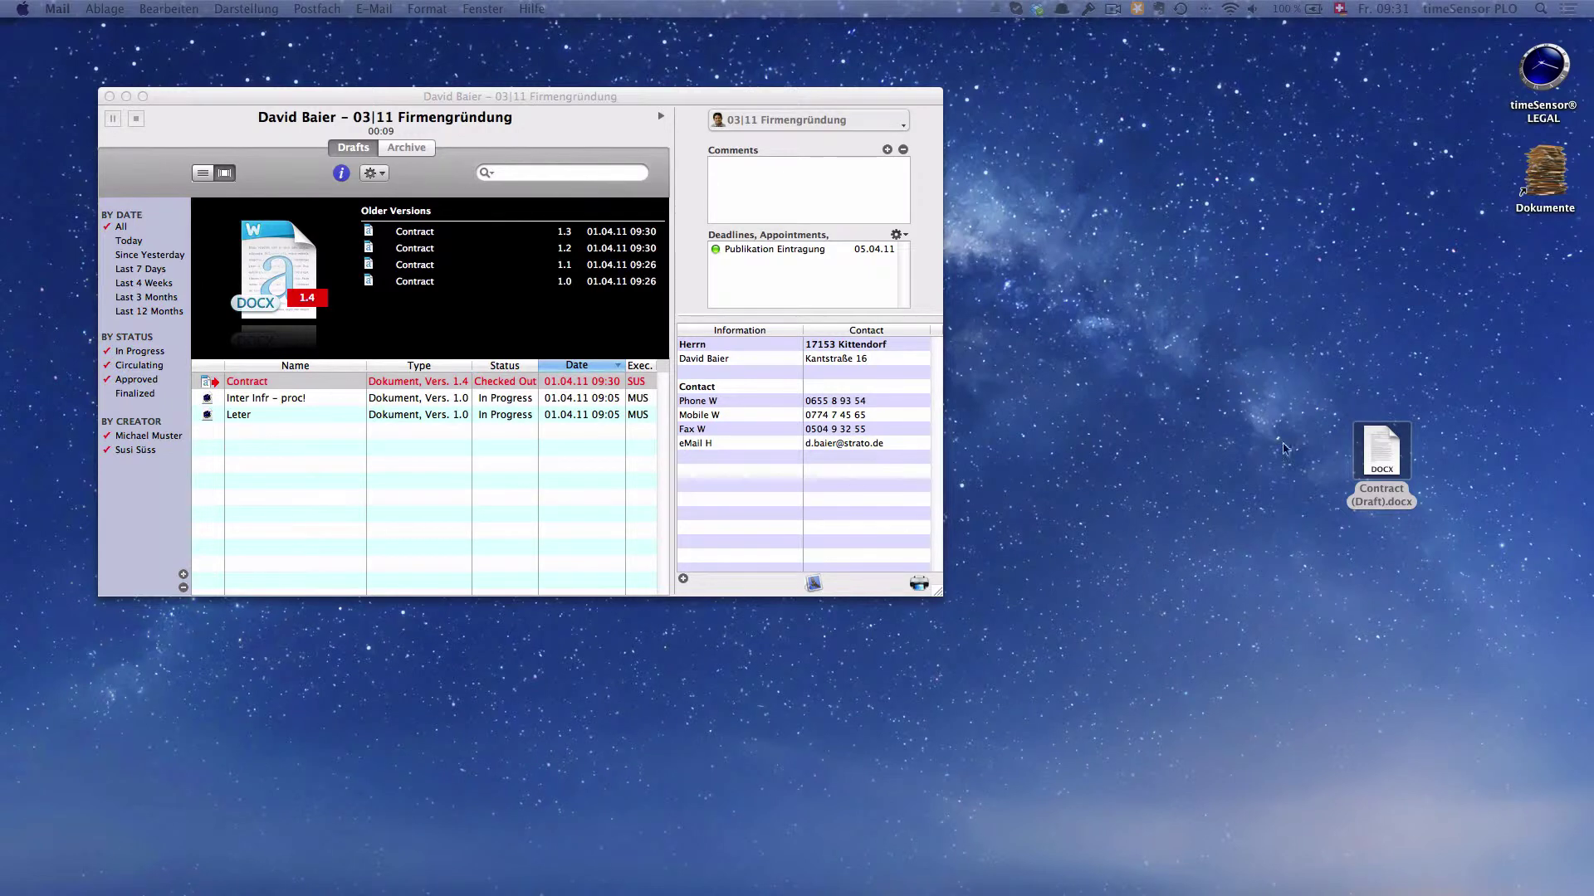
Check in Contract (Draft).docx to the Contract draft, increasing the version to 1.5, and trash the desktop copy.
drag(1403, 448, 432, 383)
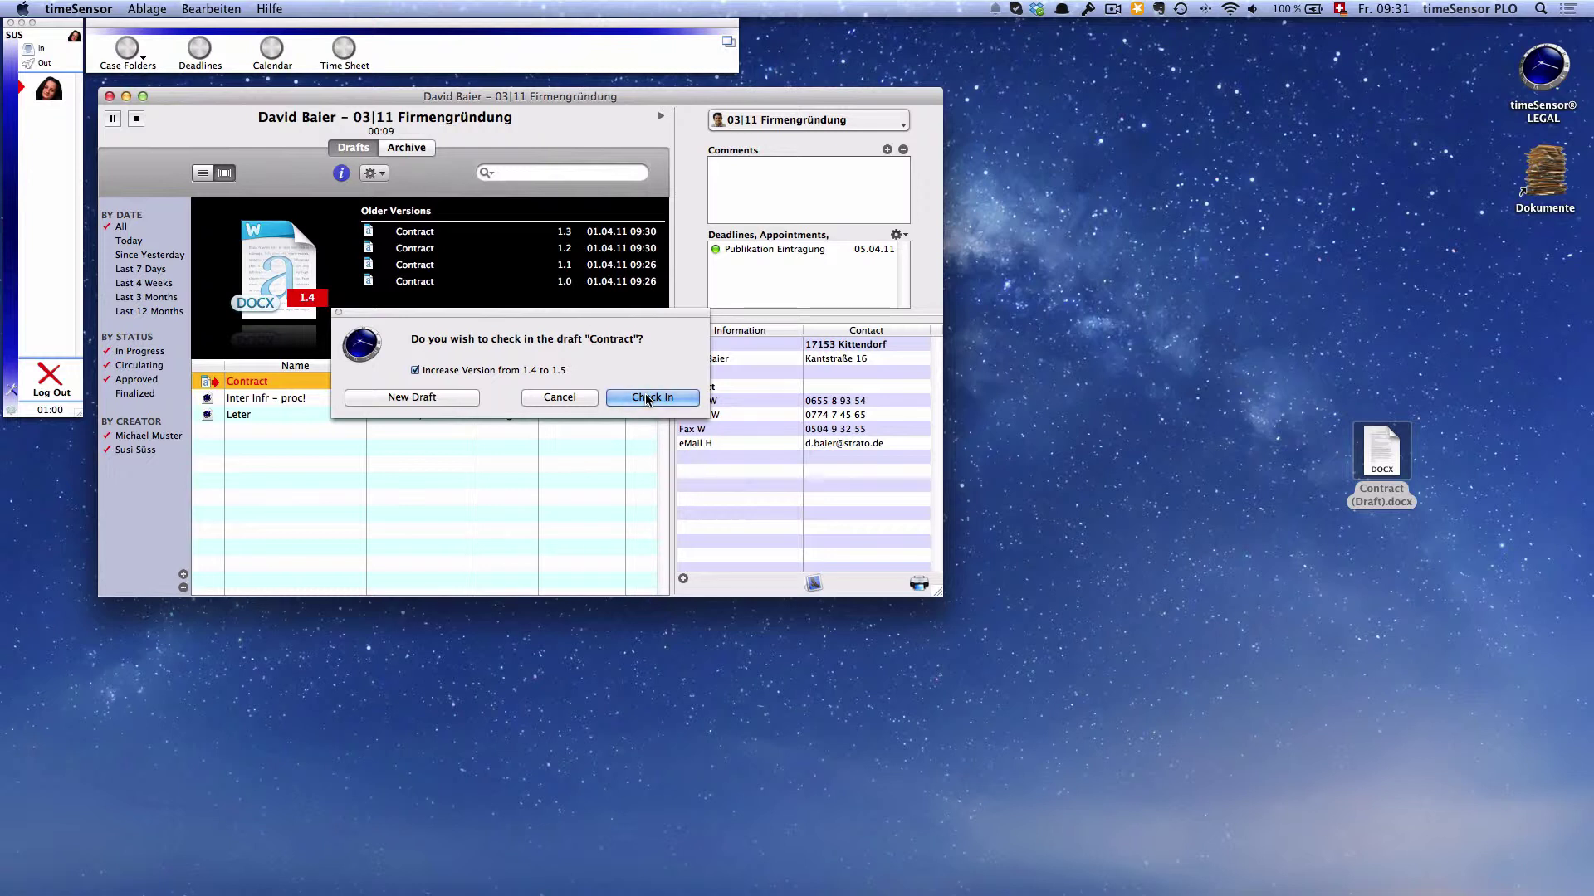
click(652, 398)
mouse_move(1397, 449)
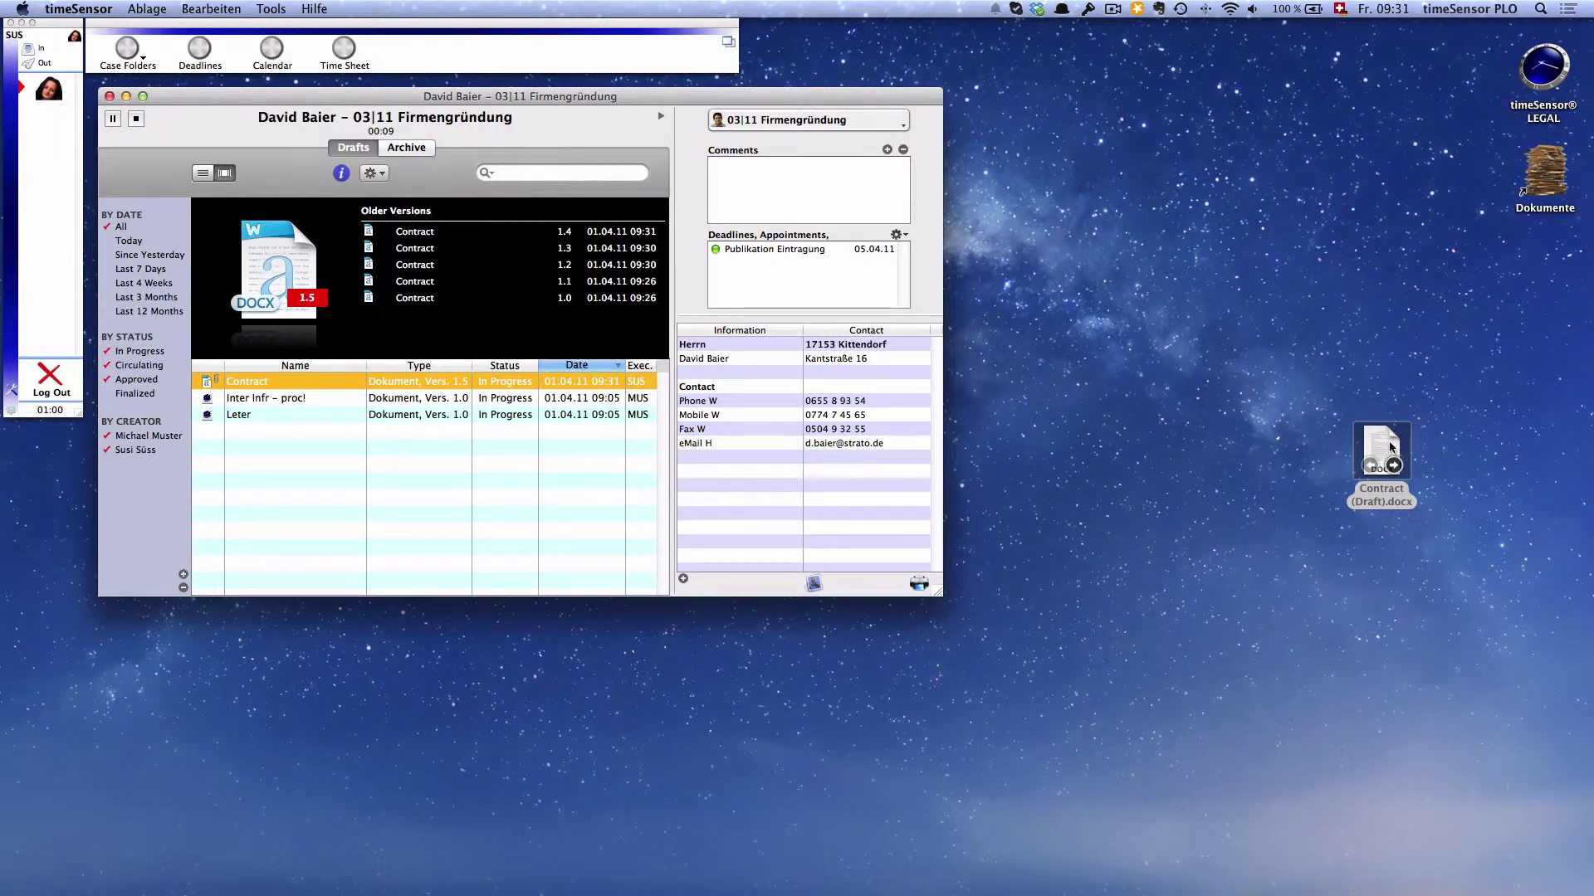
drag(1378, 445, 1285, 860)
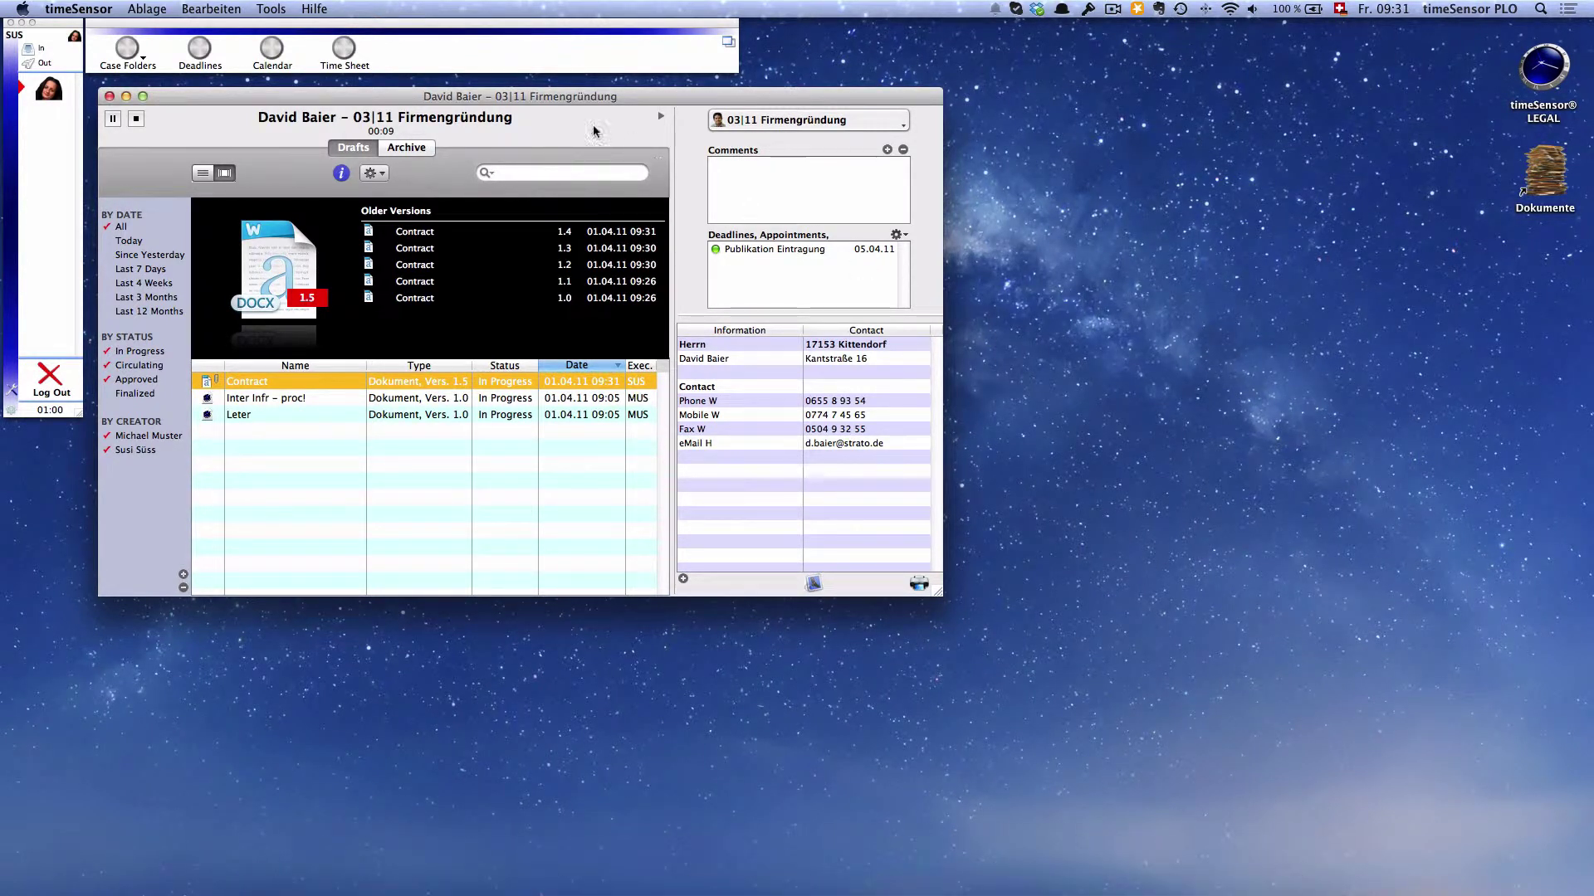
Open version 1.5 of the Contract draft in Word, review the client's tracked changes, and close it, discarding any changes.
drag(510, 95, 502, 89)
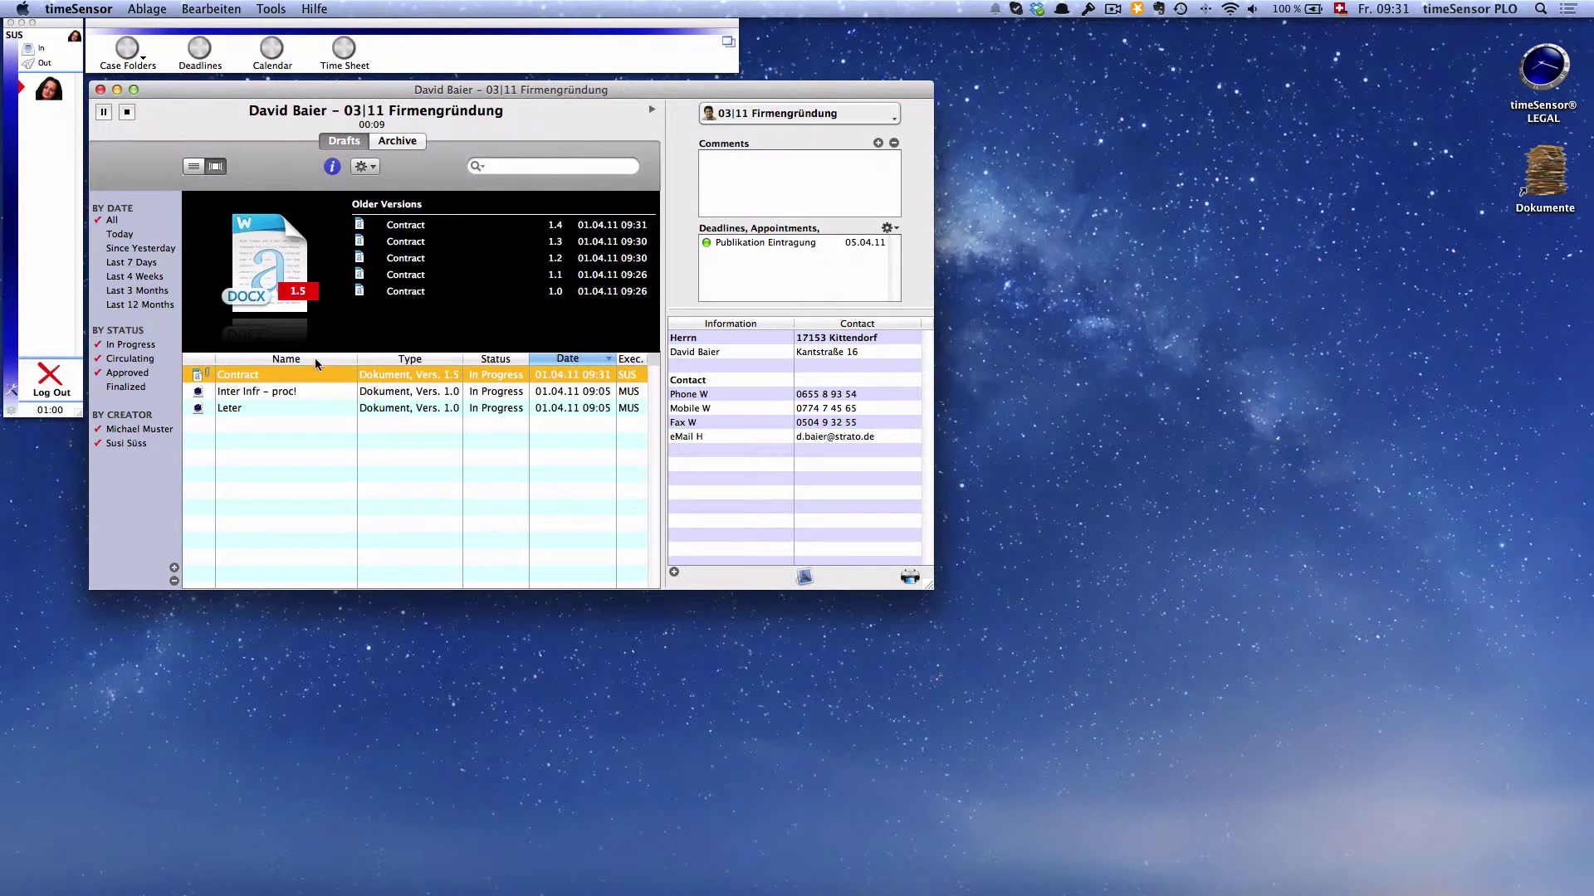
double_click(292, 284)
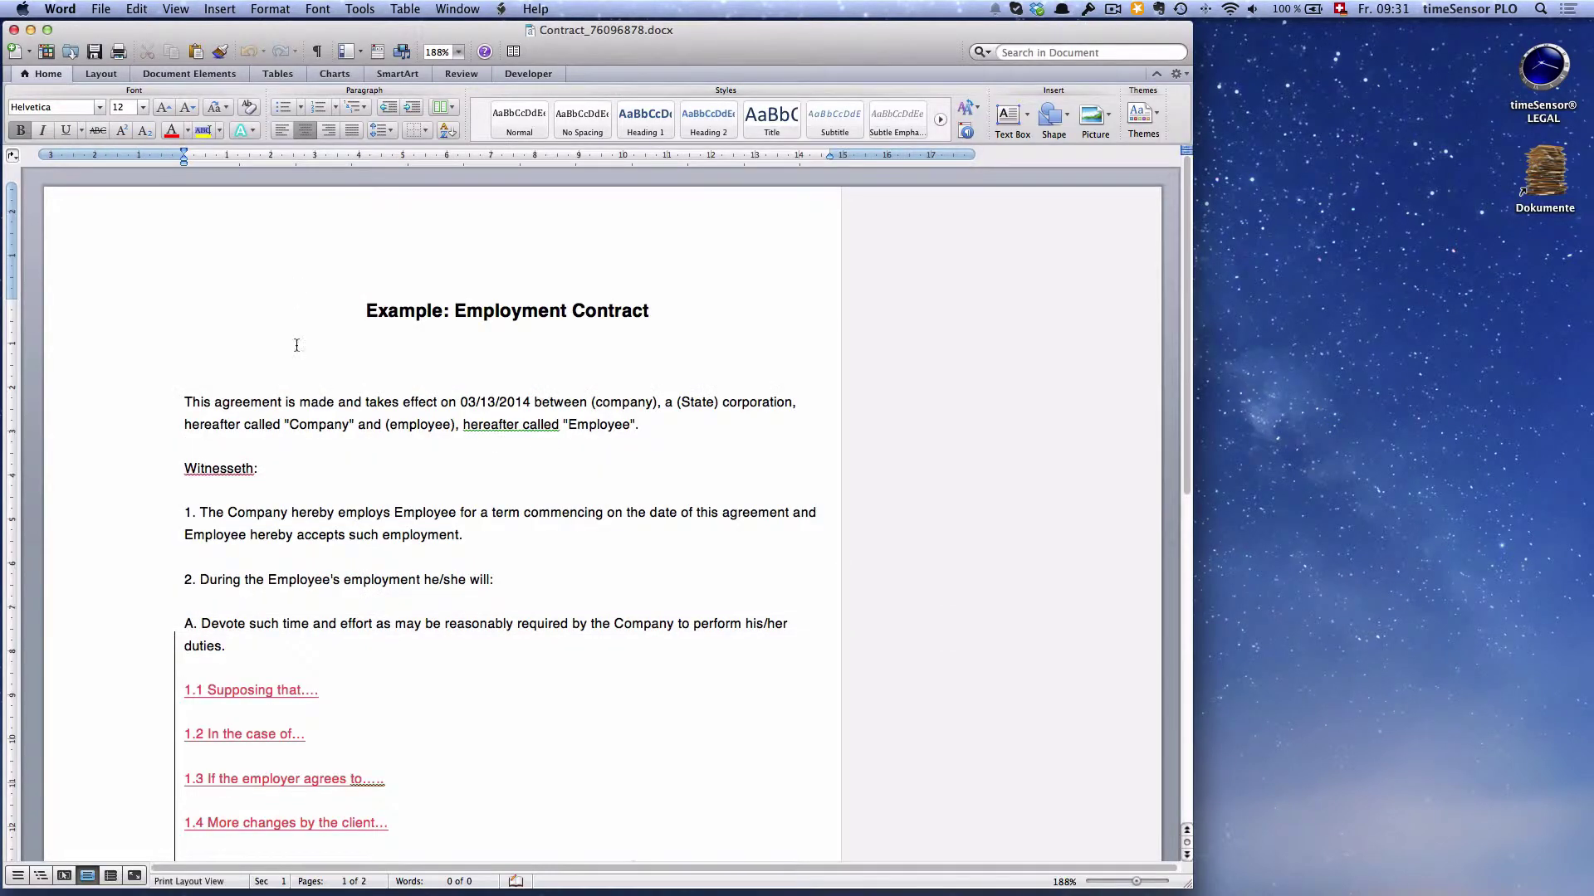
drag(1183, 326, 1191, 437)
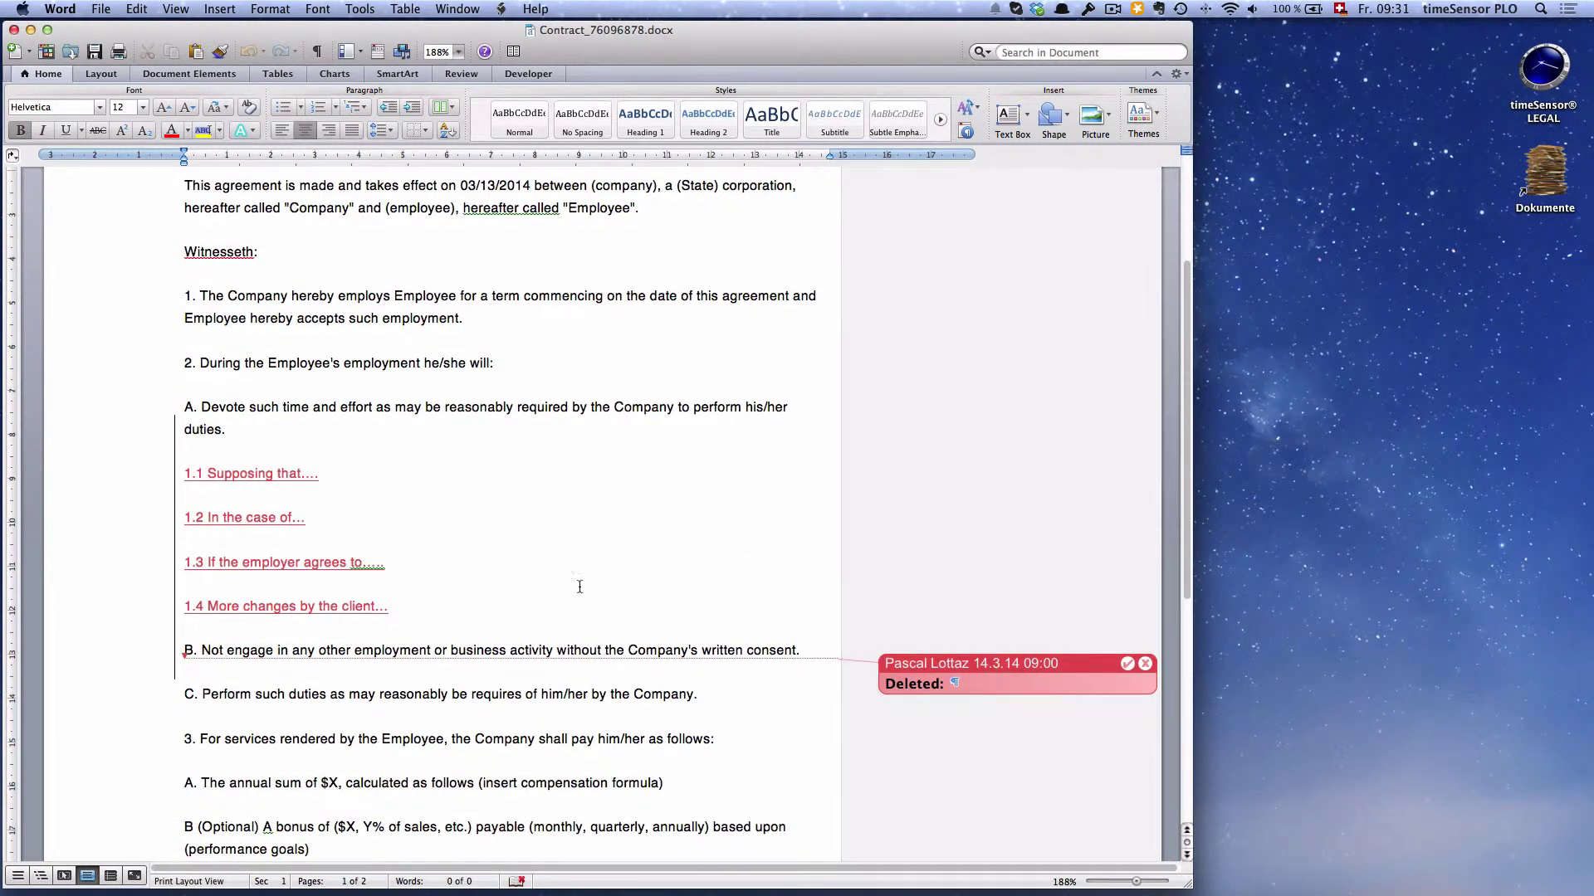
click(14, 31)
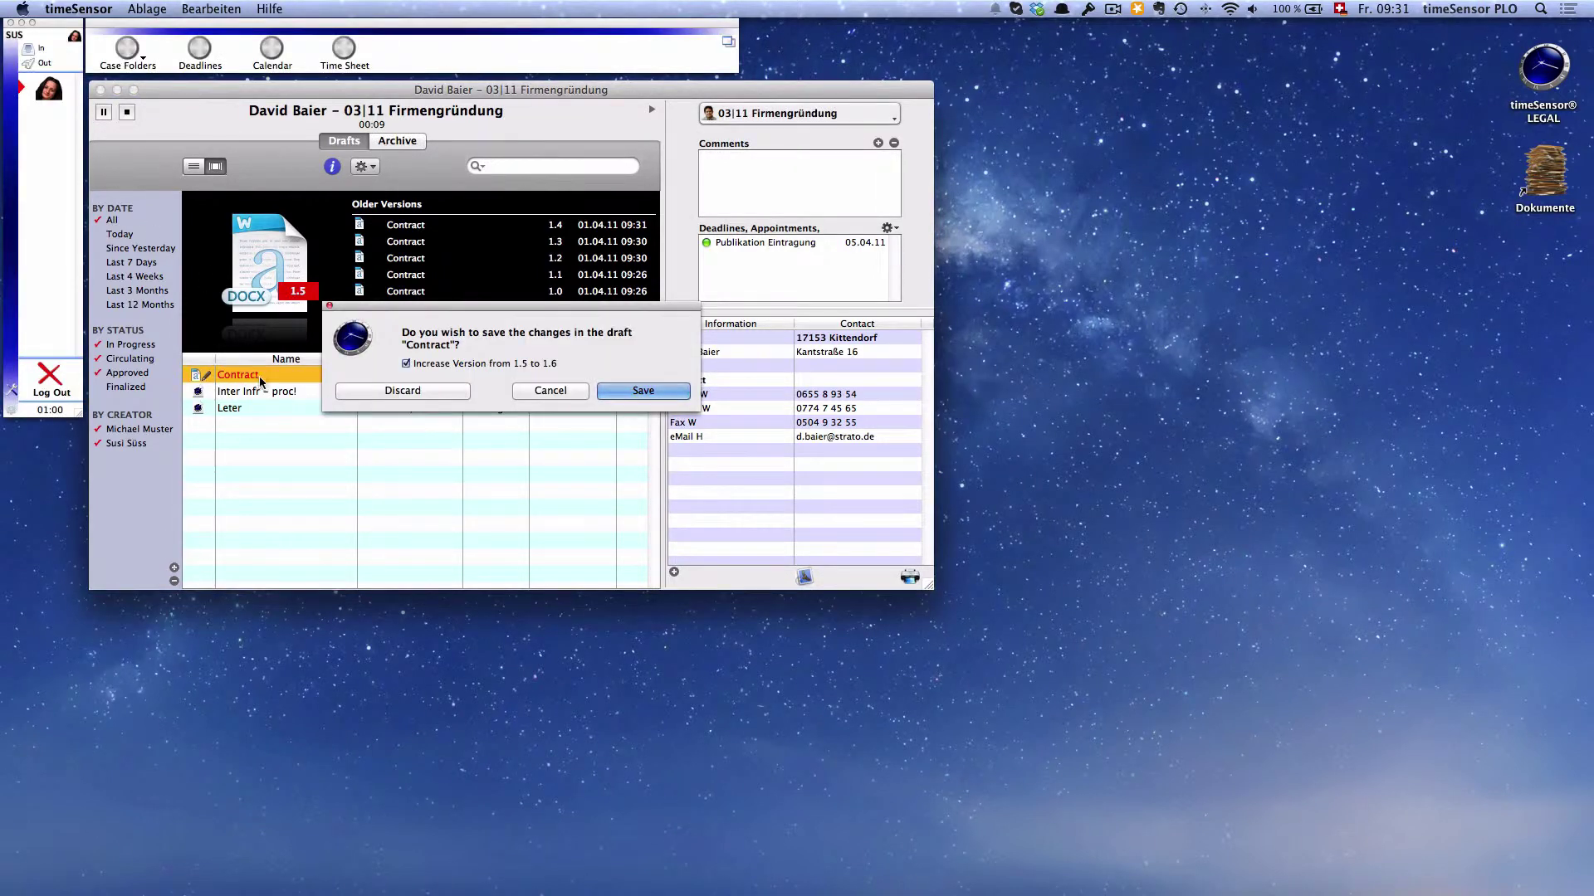
click(431, 392)
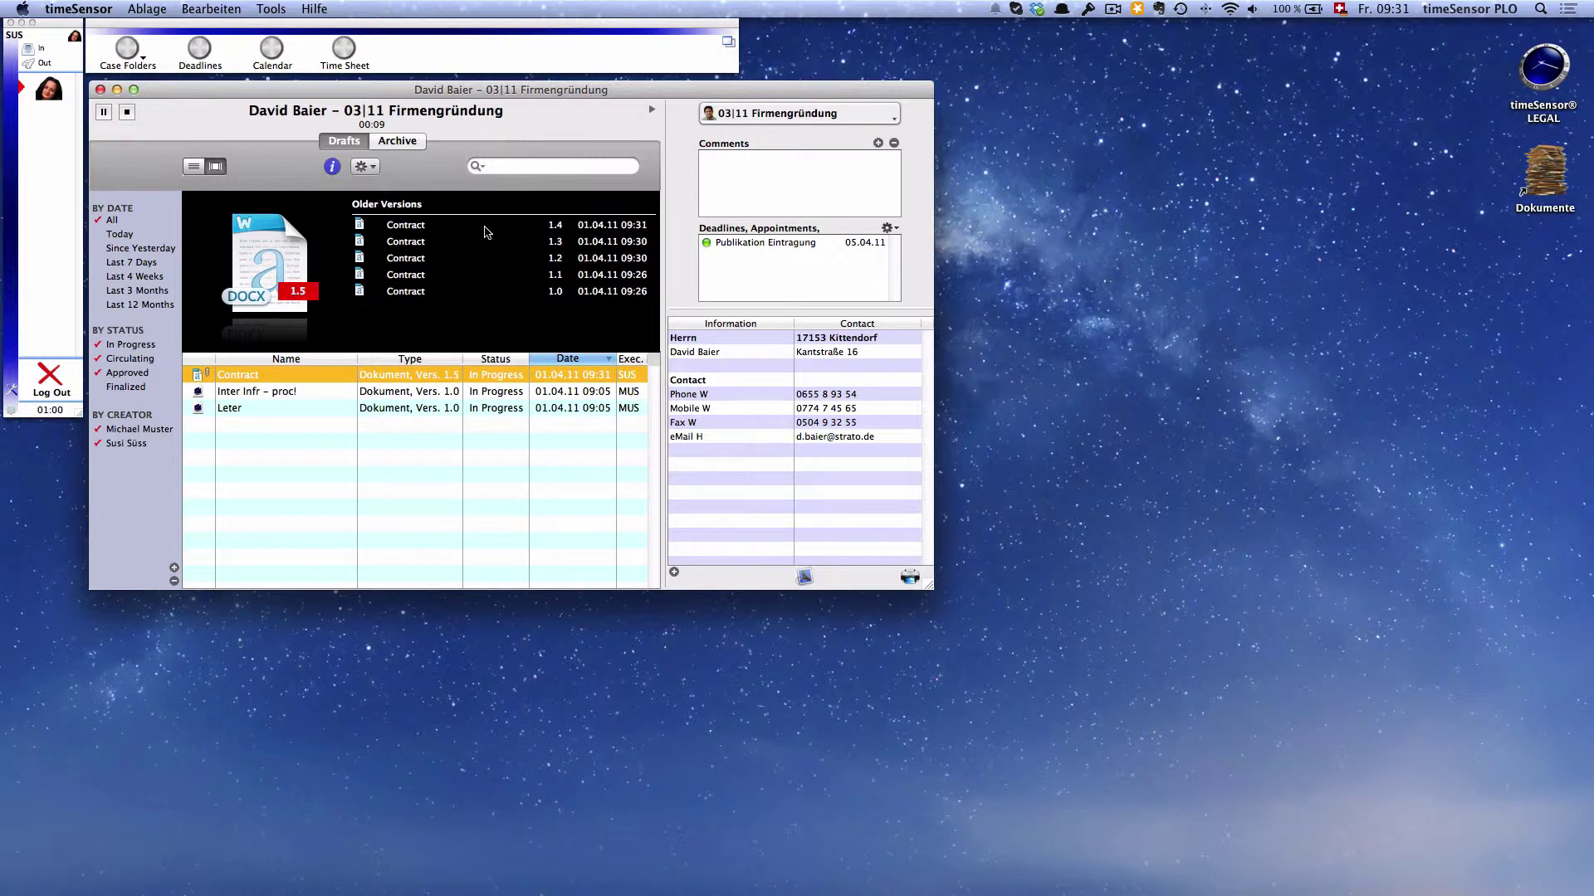
Delete only version 1.5 of the Contract draft, leaving version 1.4 out of the deletion.
click(549, 229)
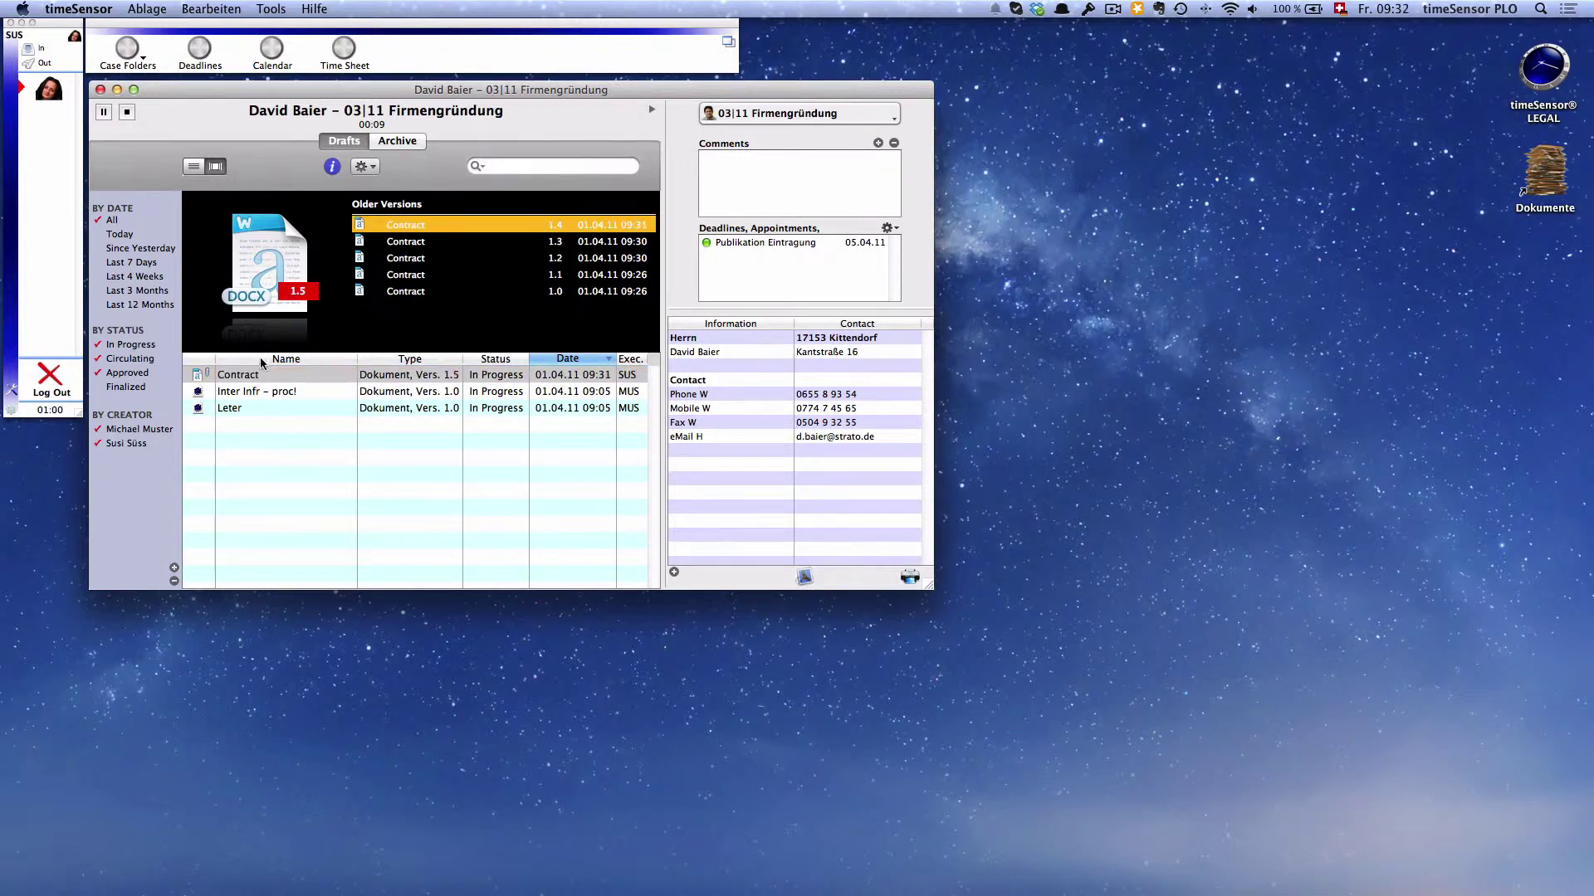
click(245, 375)
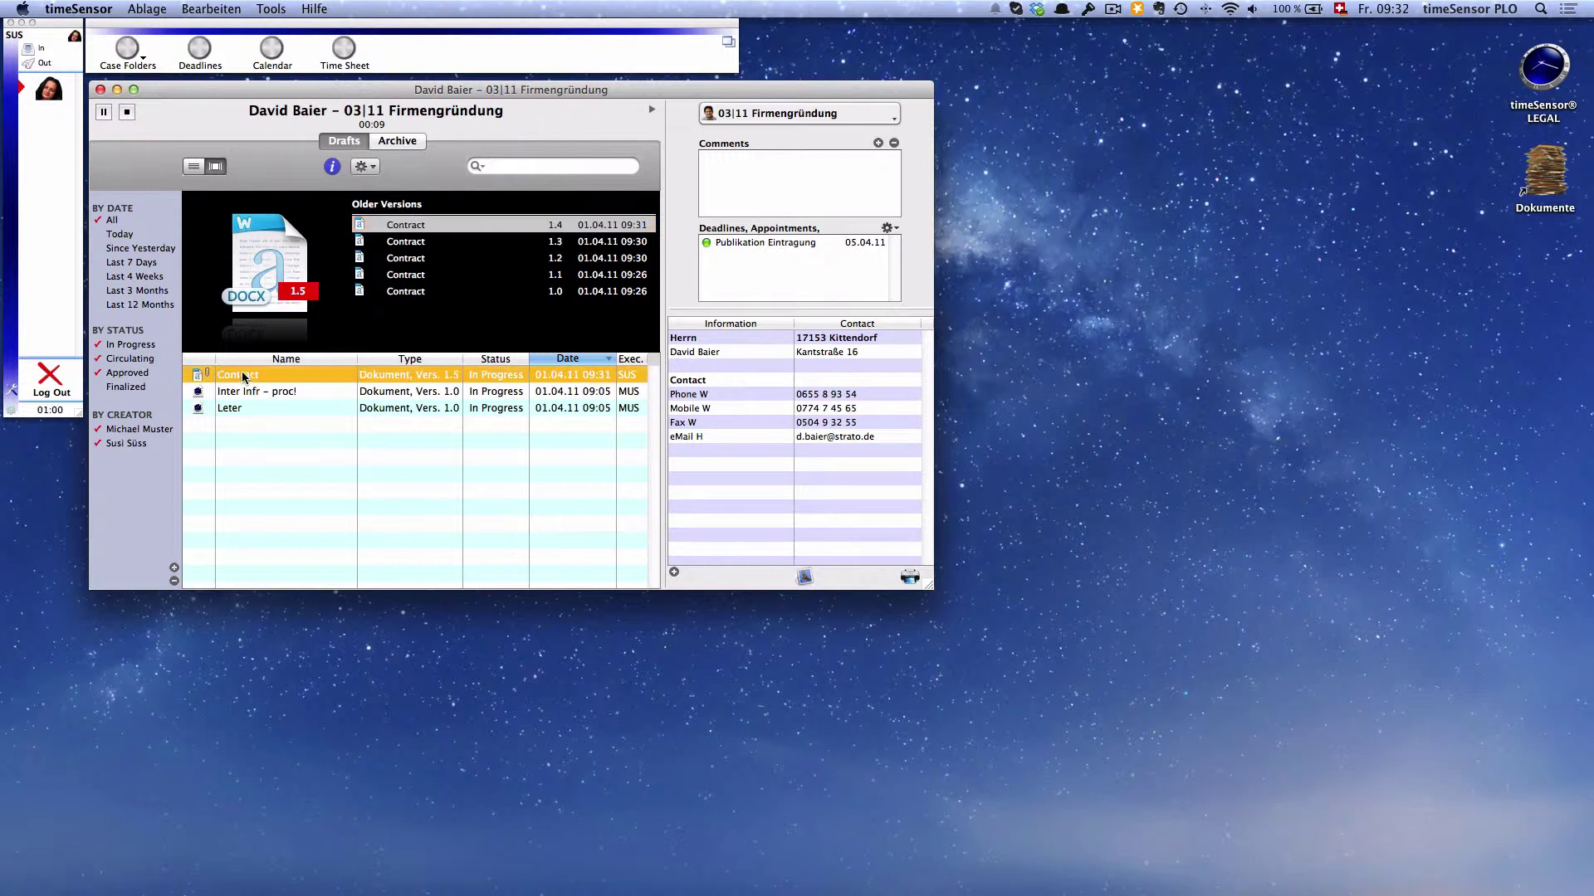
click(174, 582)
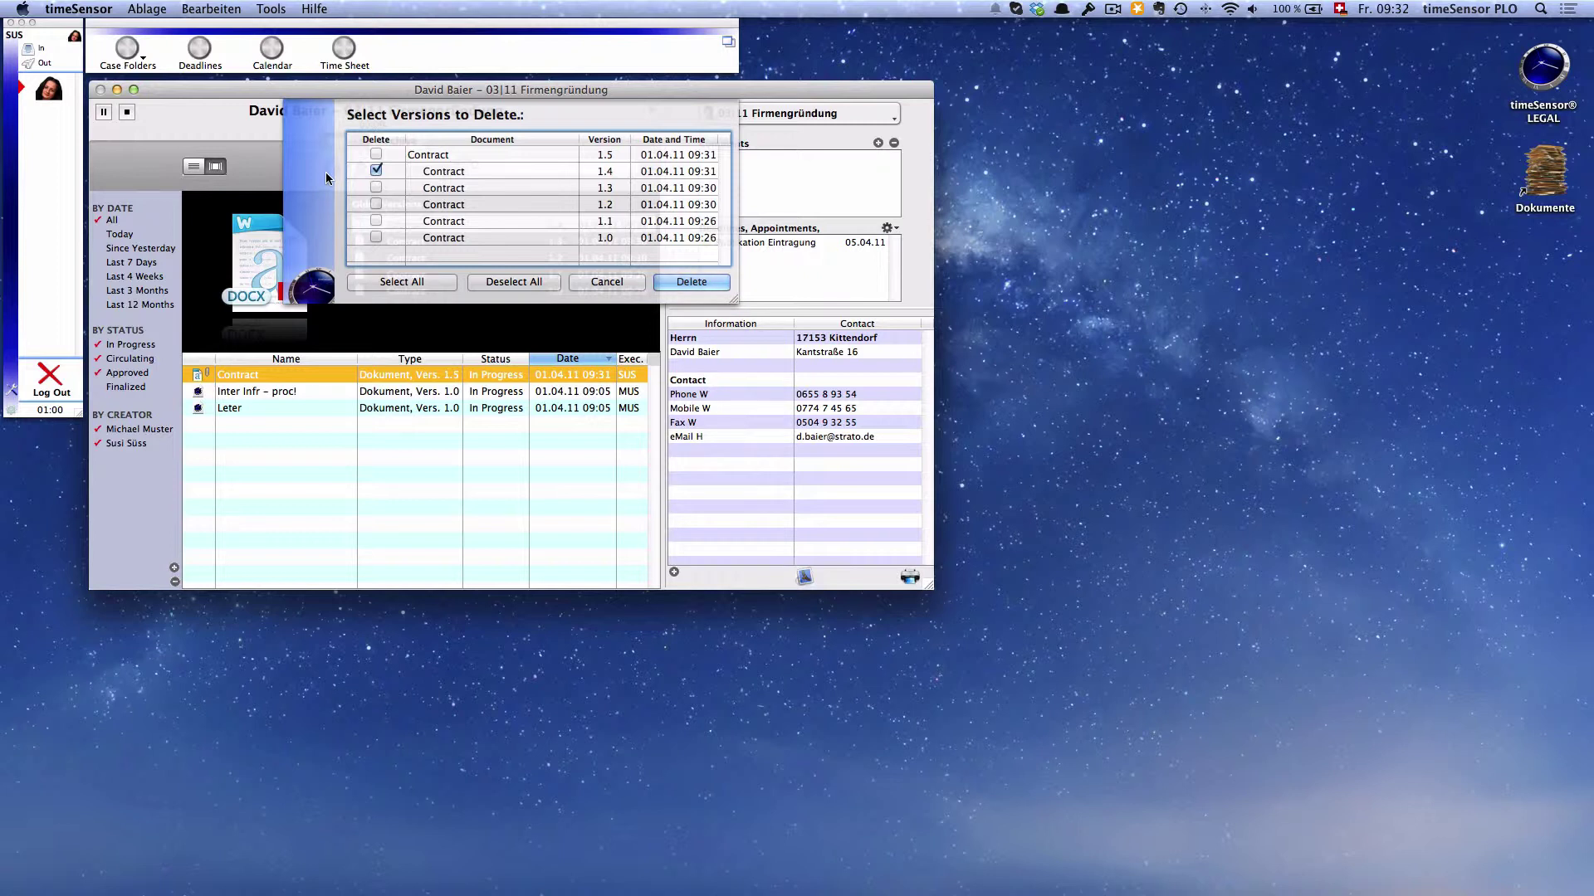
click(376, 153)
click(378, 170)
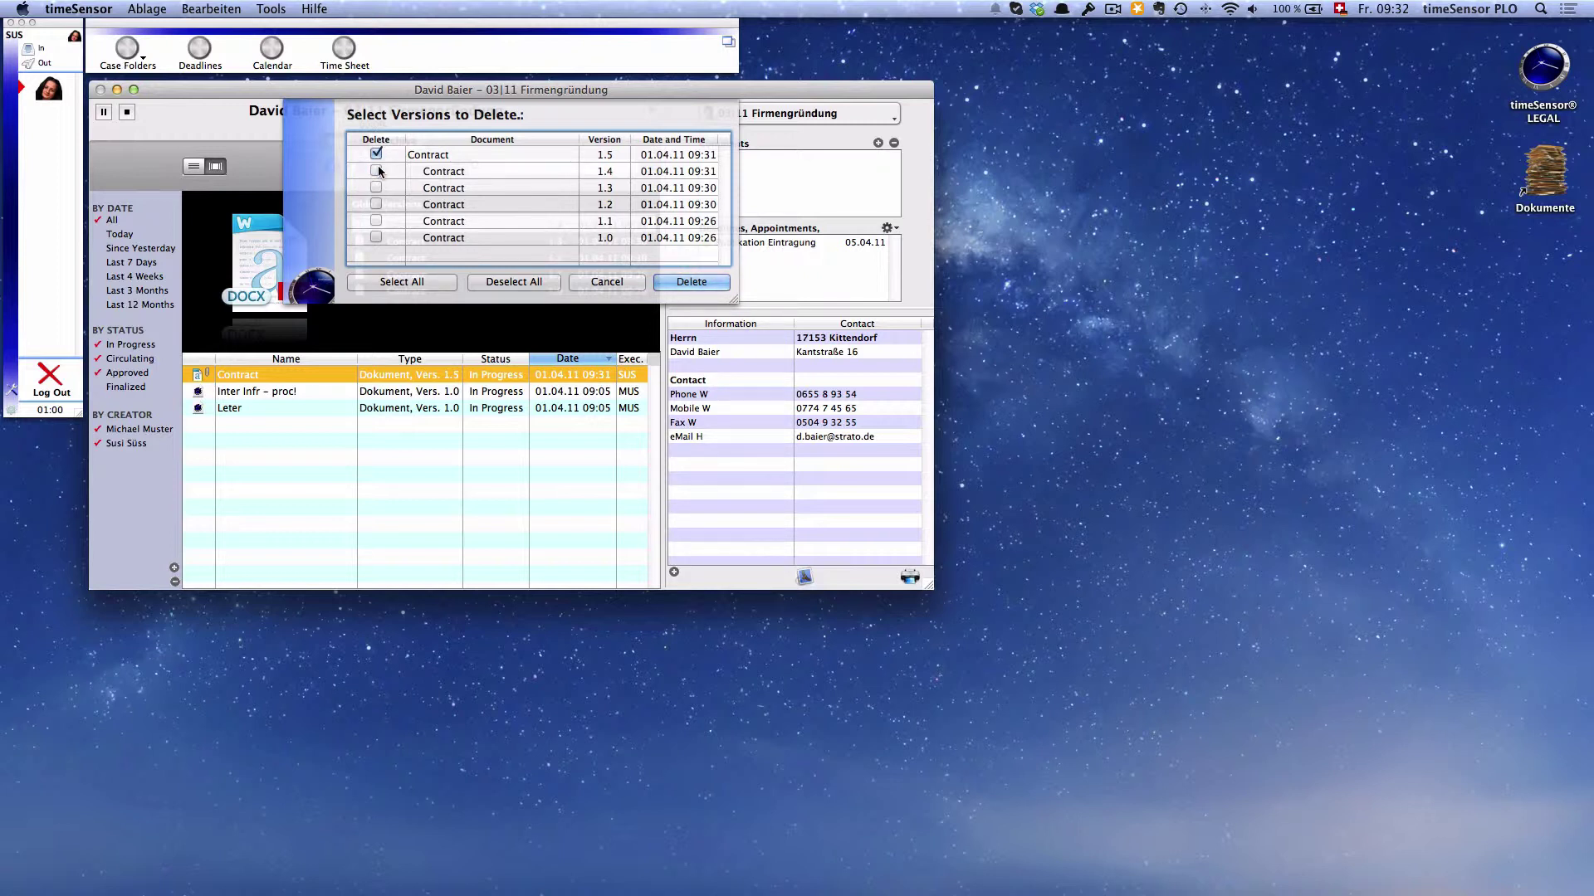
click(690, 282)
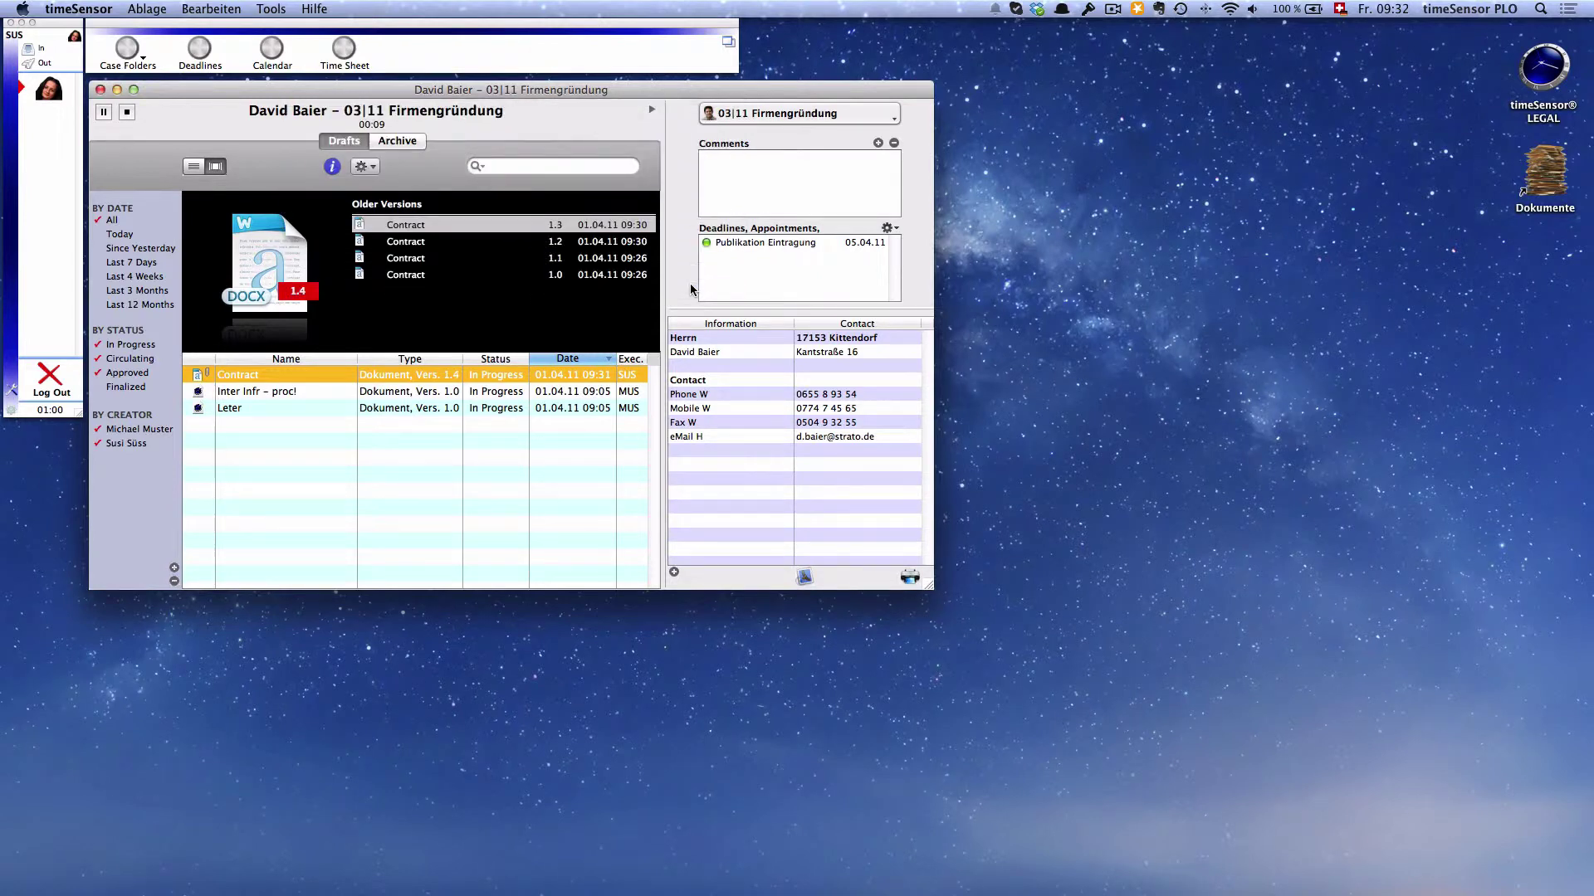
Open the Contract draft at version 1.4 in Word to check its text, and close it, discarding any changes.
double_click(287, 285)
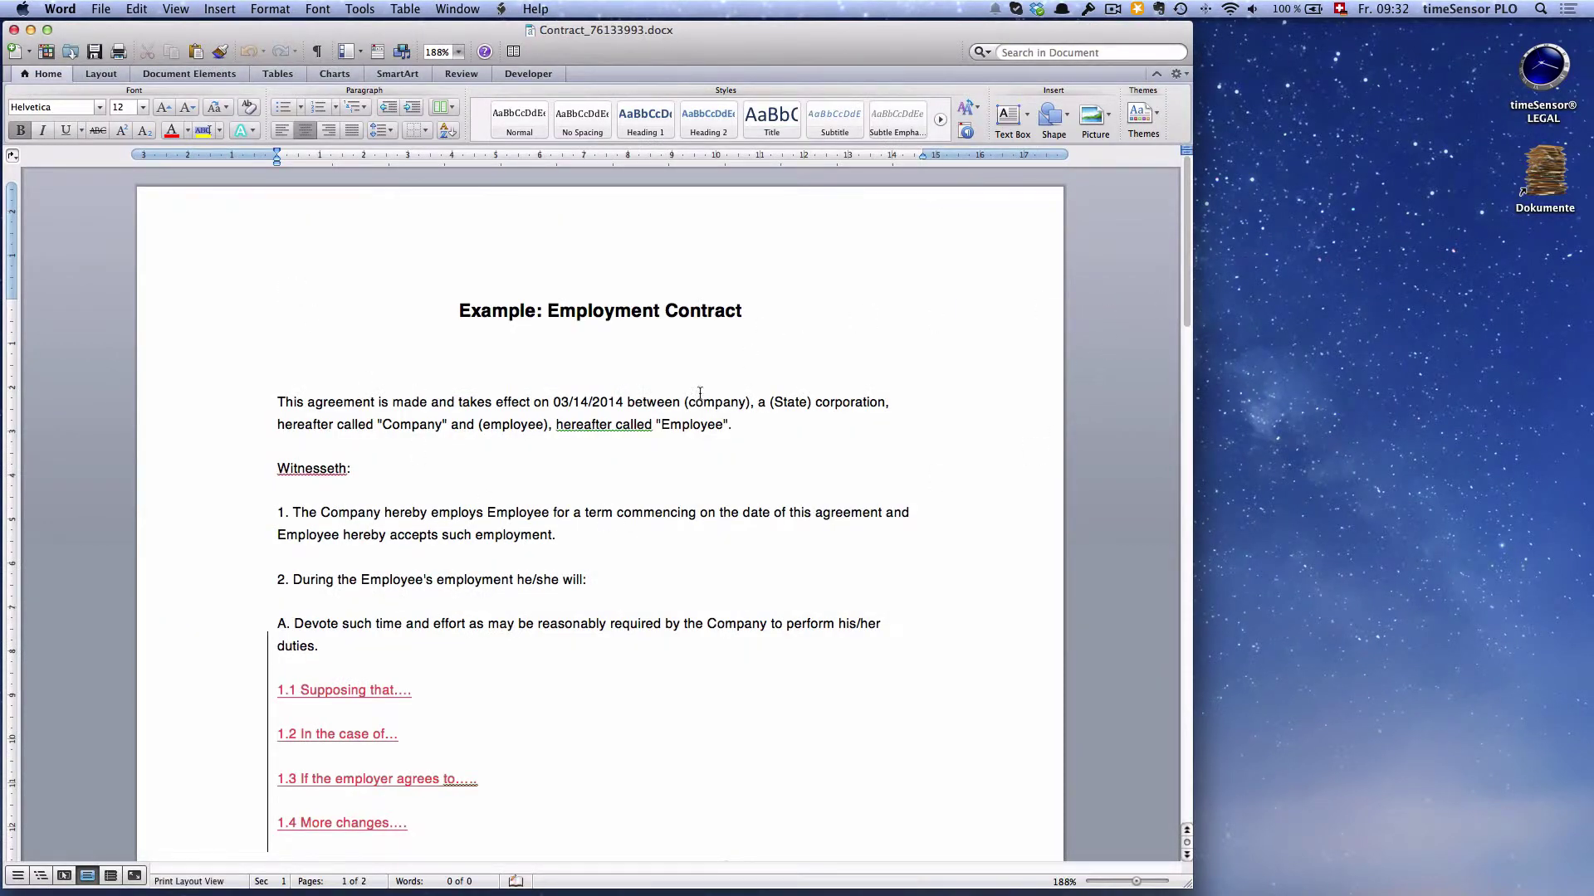
click(14, 30)
click(241, 378)
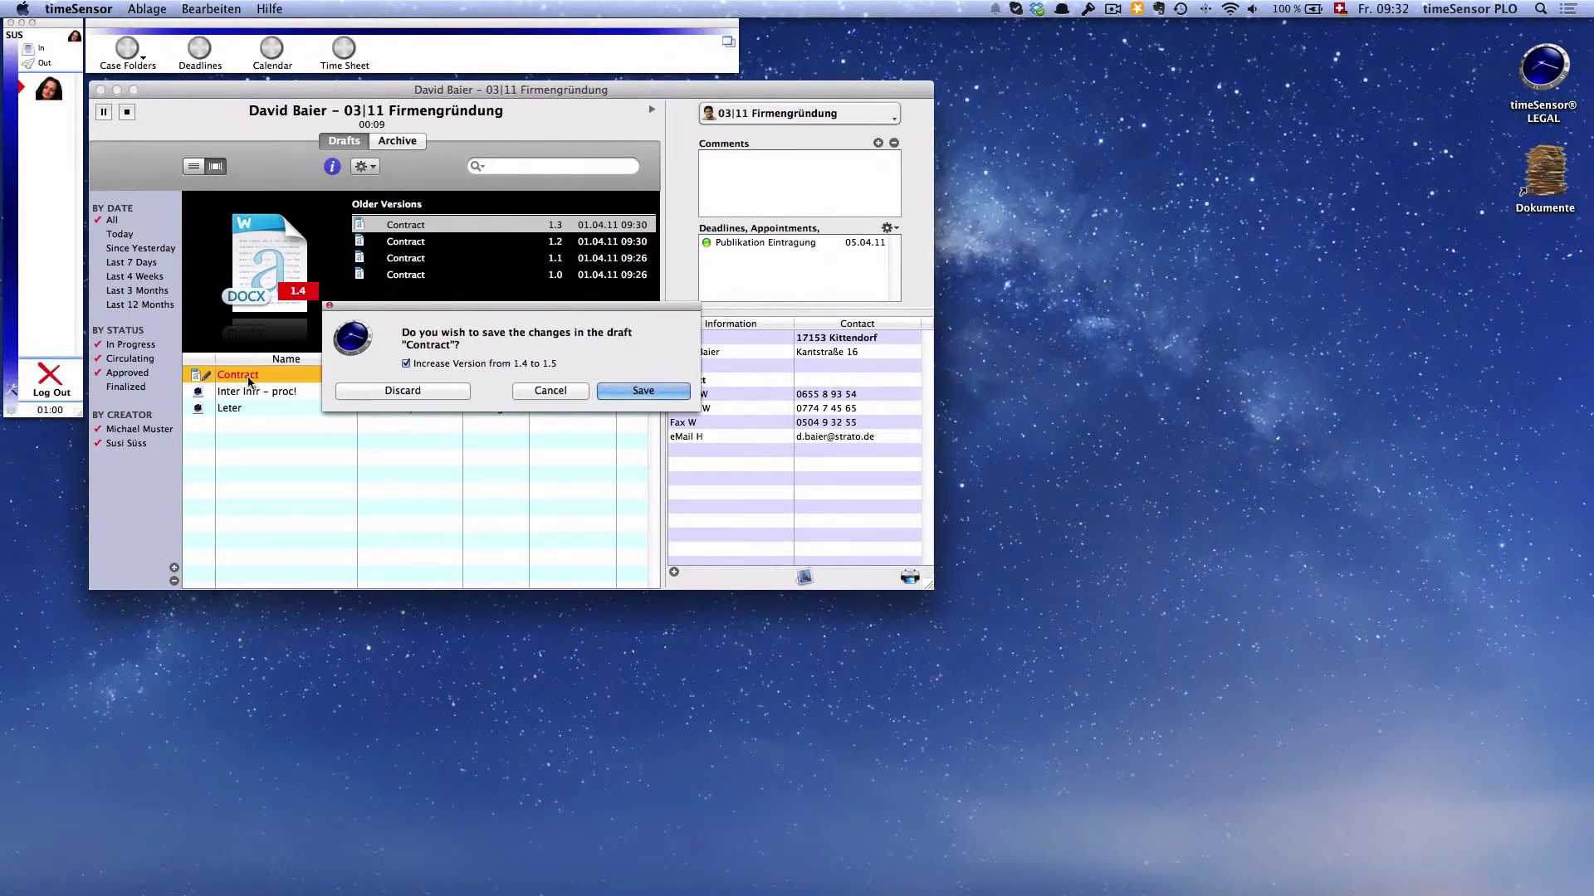
click(441, 392)
click(379, 443)
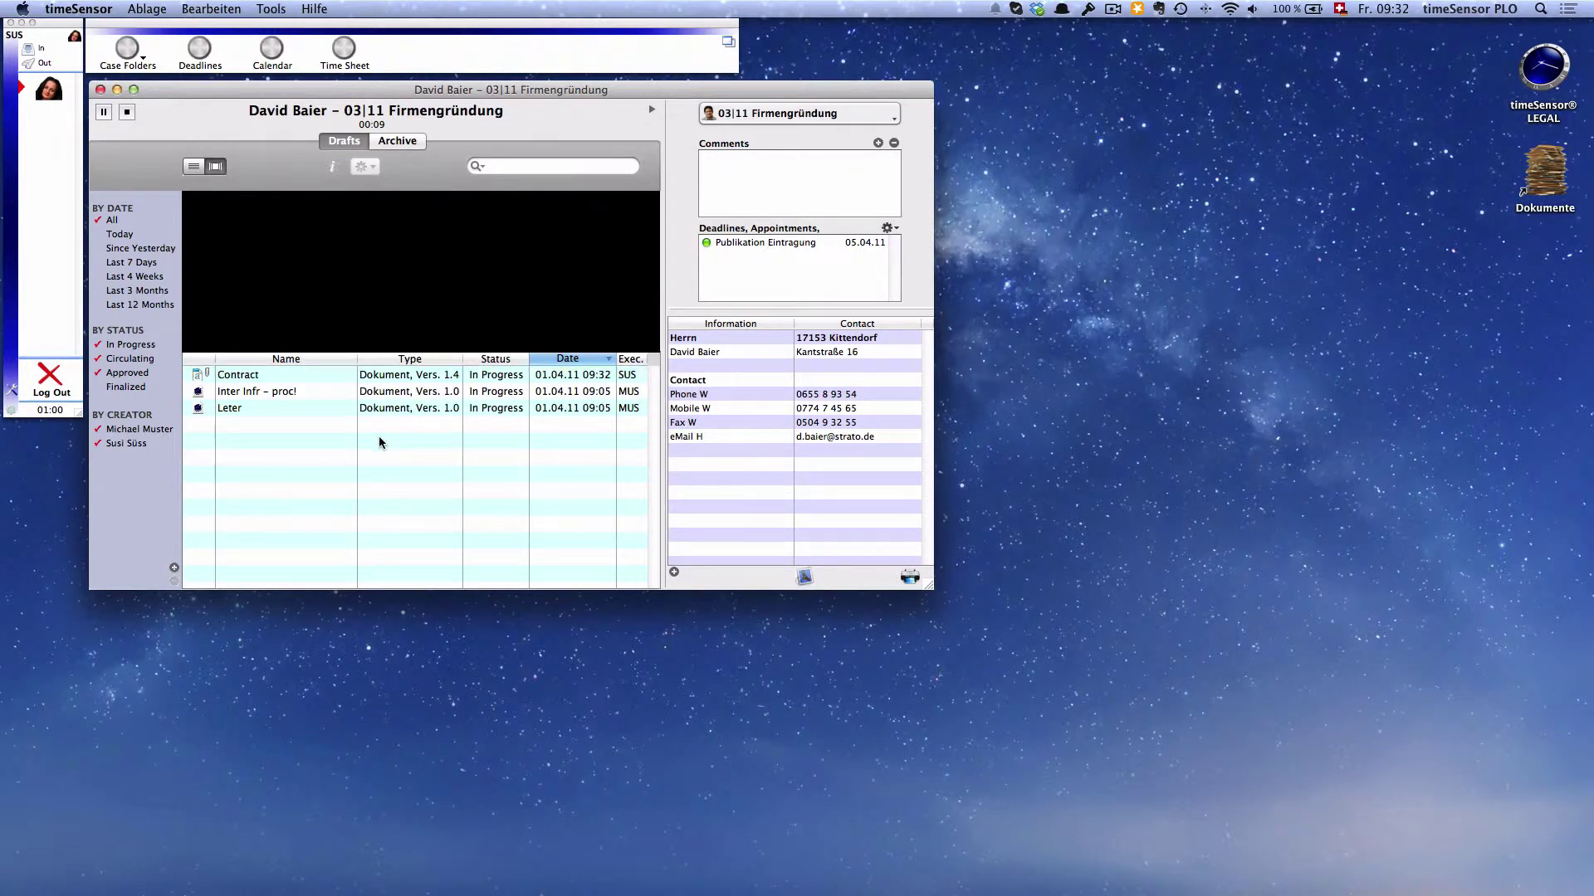
Archive the Contract draft as an internal document in case 03|11 Firmengründung, without keywords.
click(301, 382)
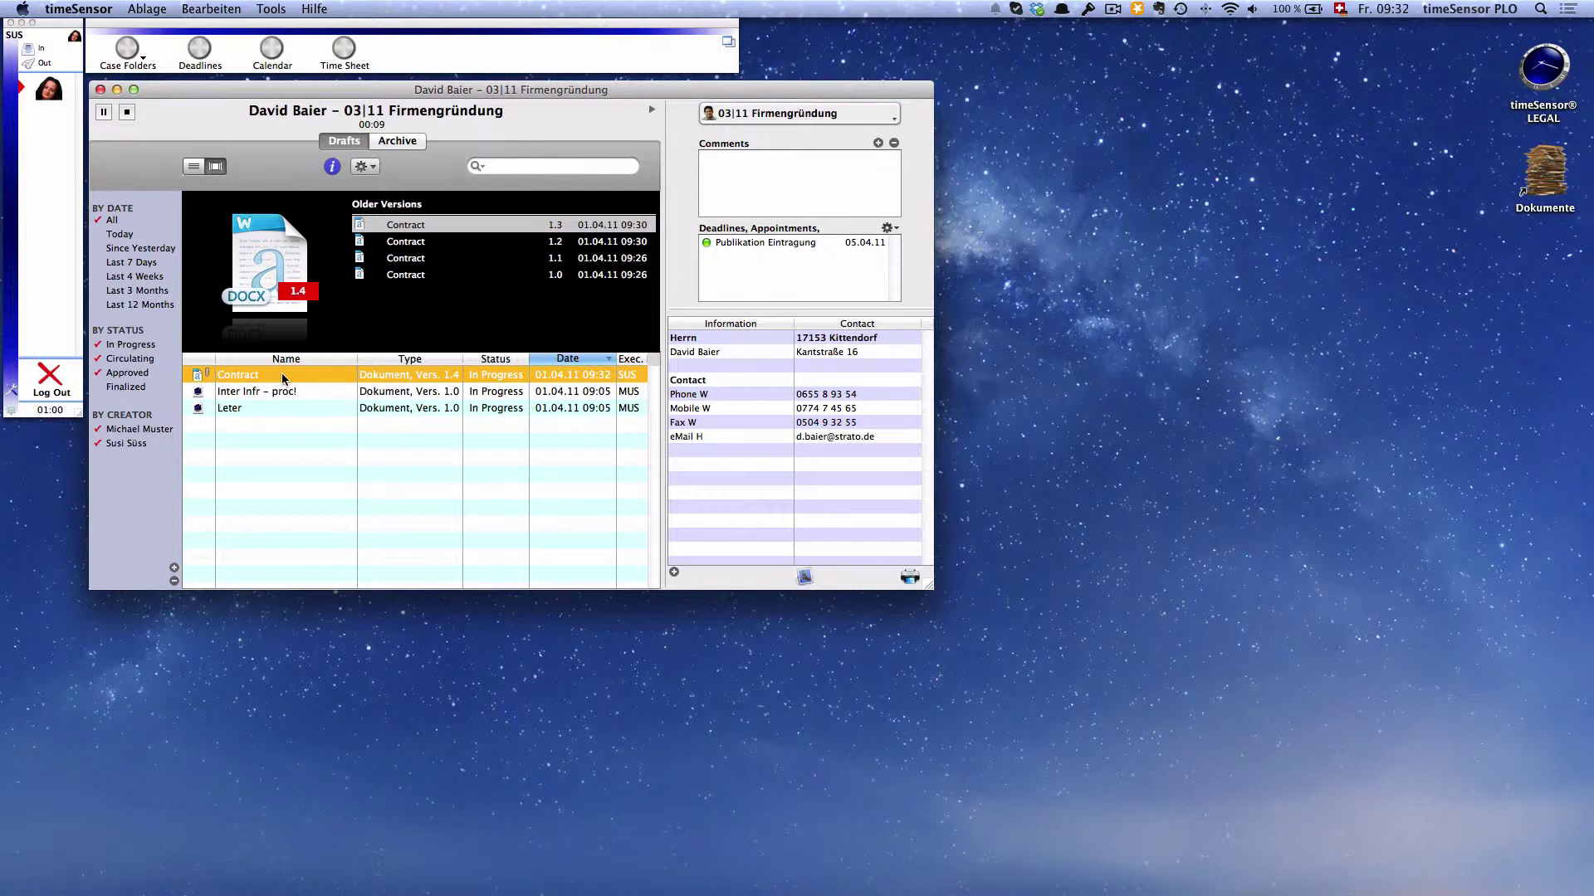
click(365, 168)
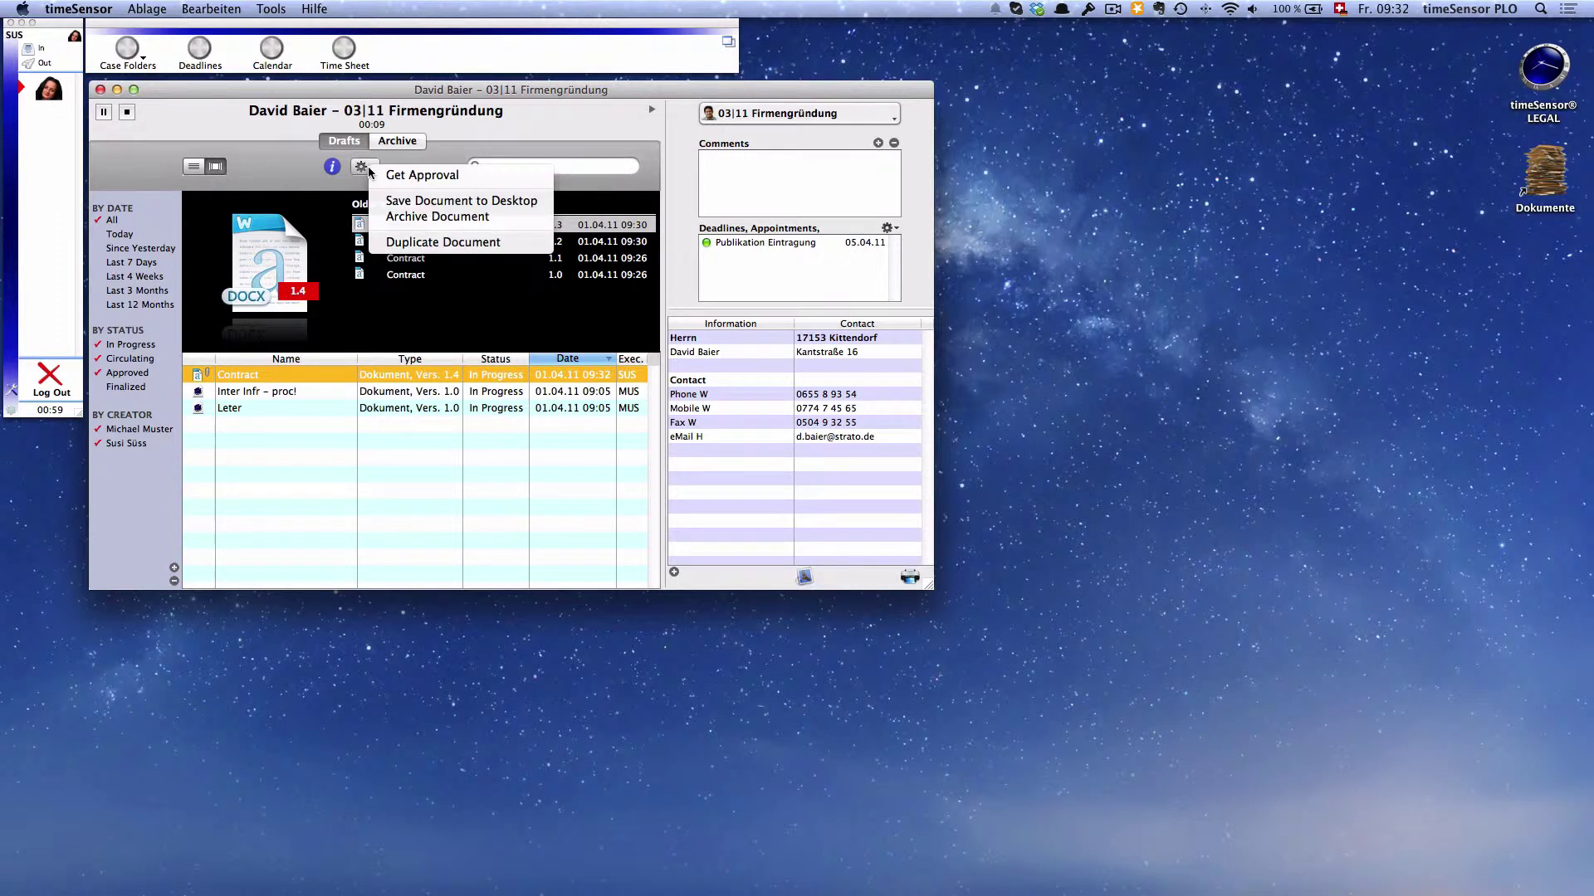
click(387, 217)
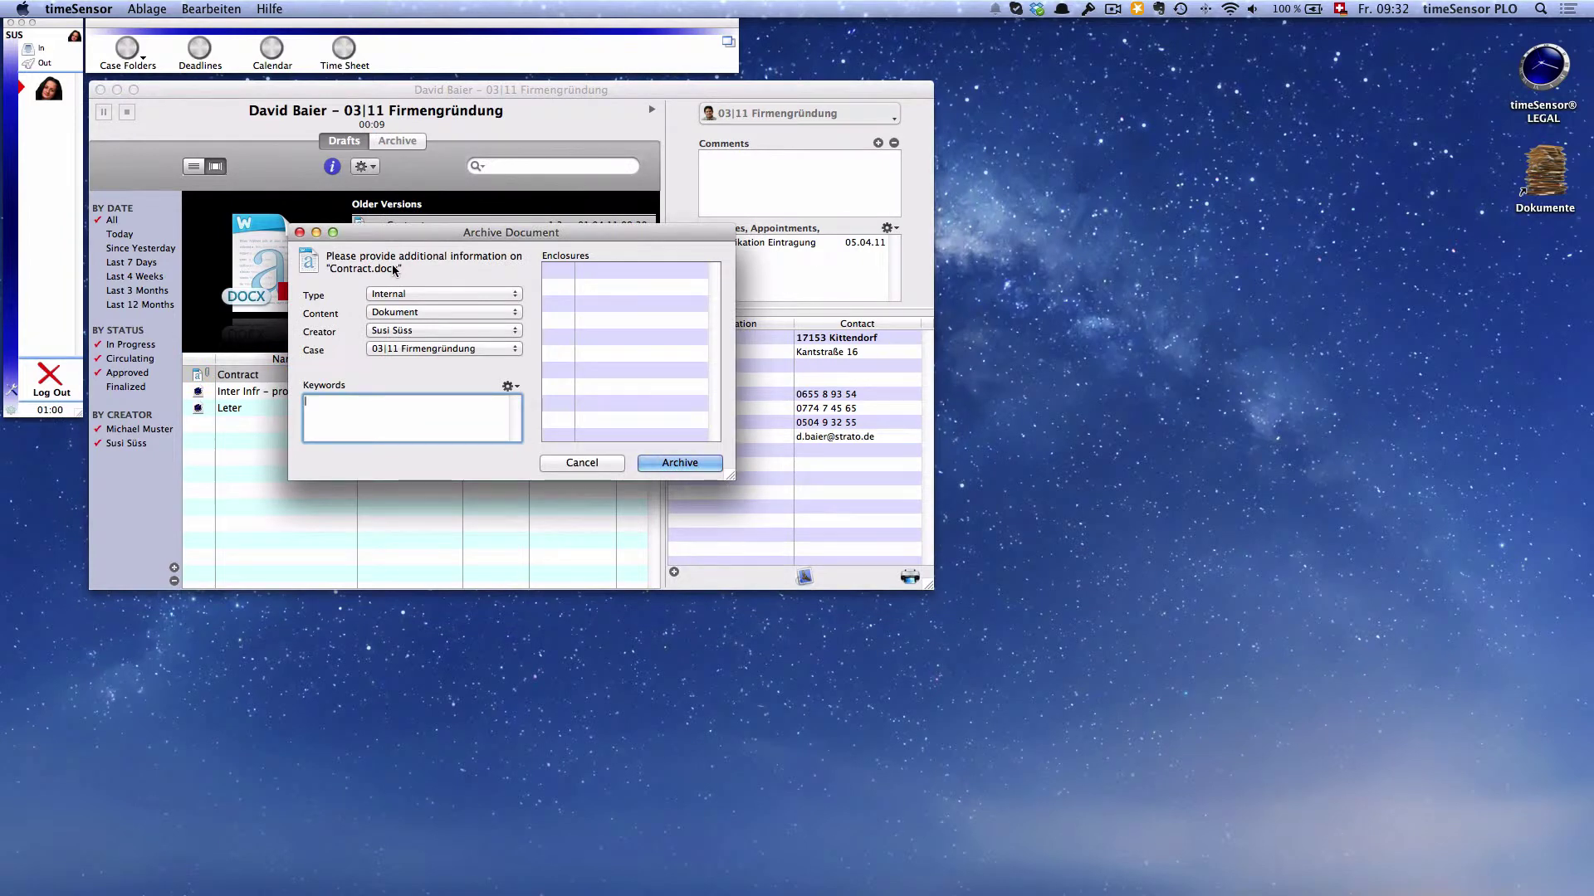
click(669, 463)
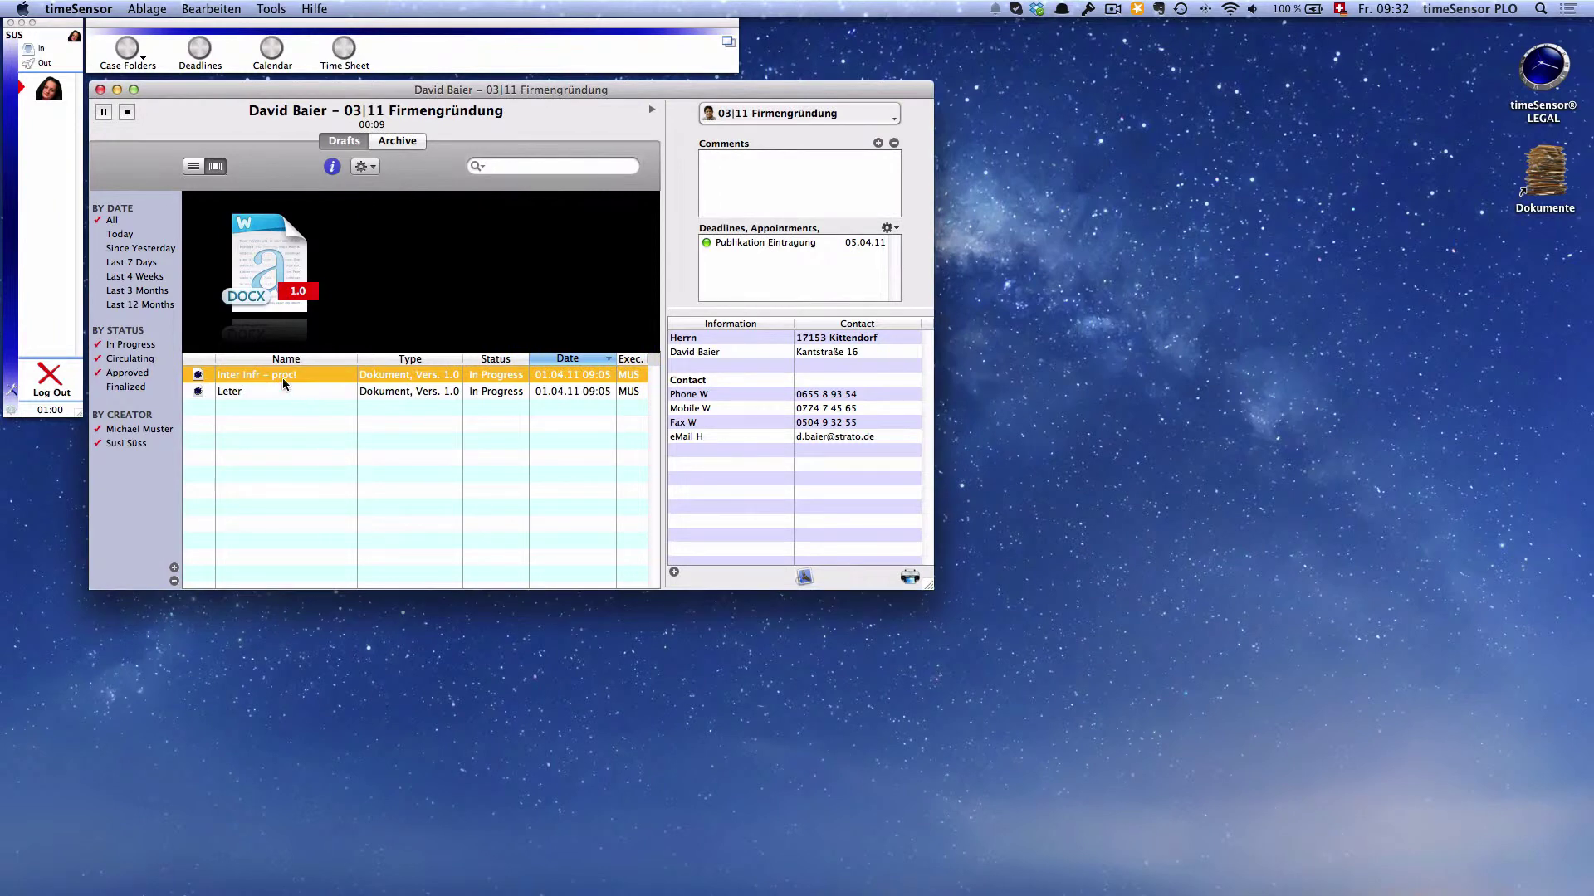
Show the archive's categories, file Contract.docx under "Aktennotizen und Memoranden", and return to the drafts.
click(396, 141)
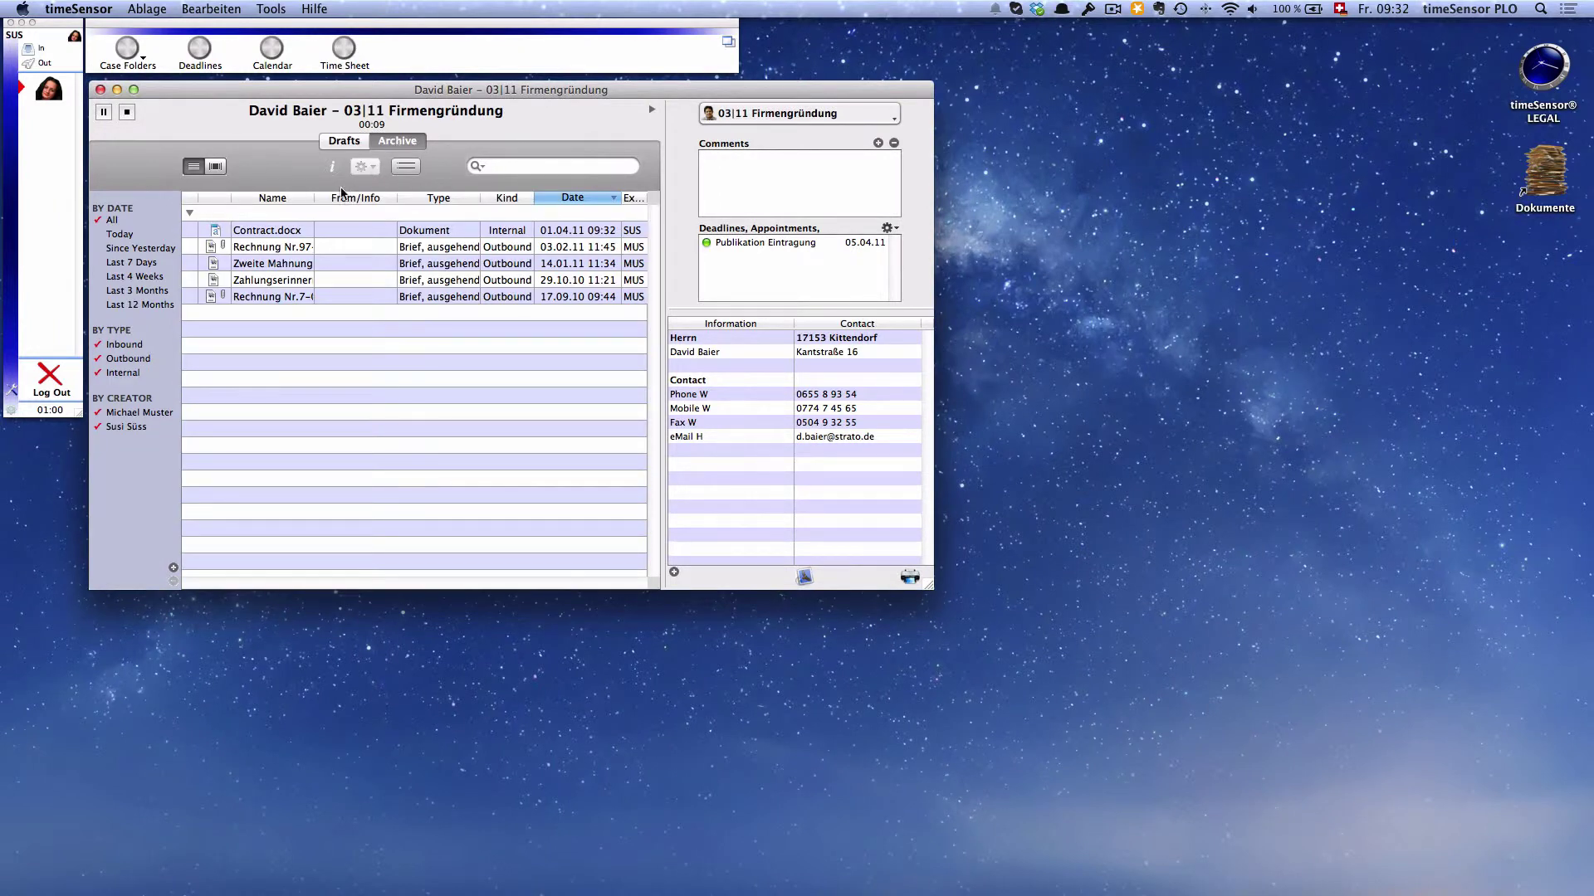
click(288, 232)
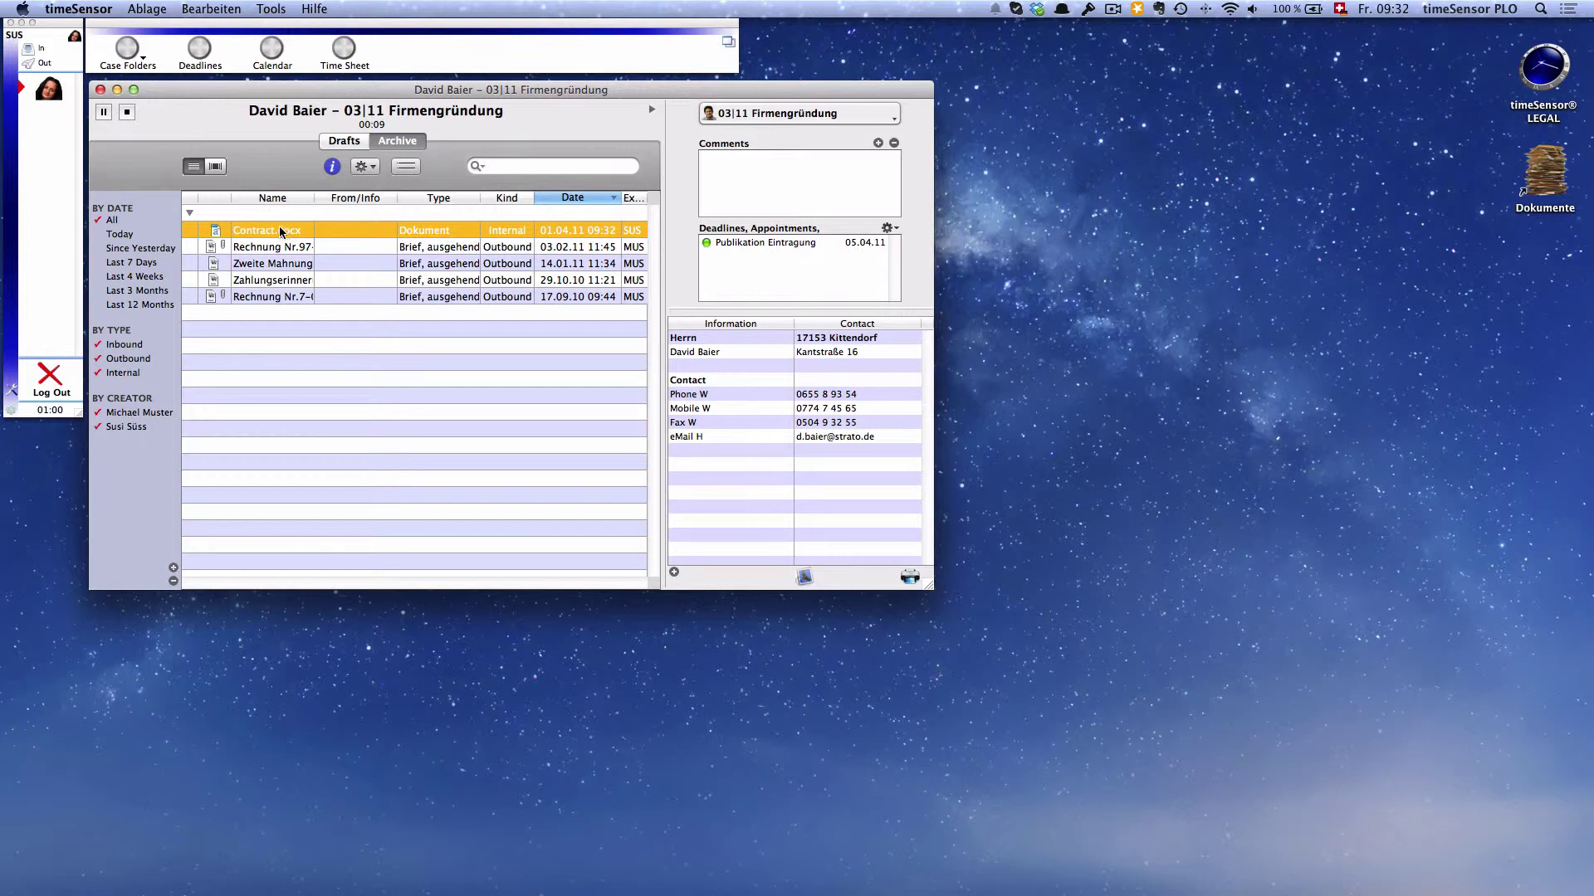
click(404, 167)
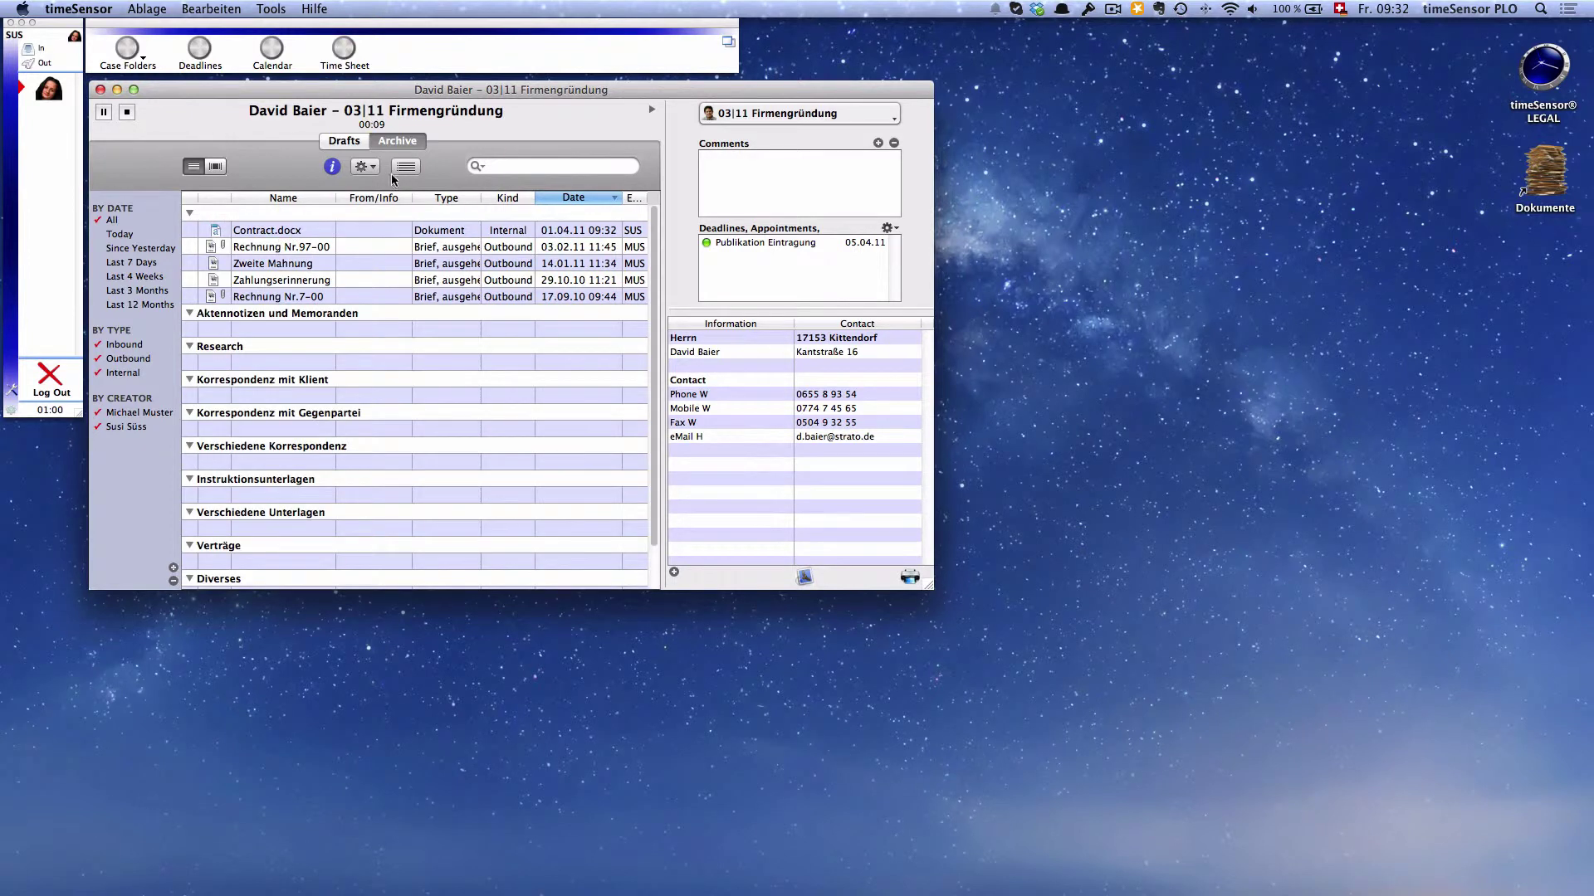
drag(288, 232, 269, 330)
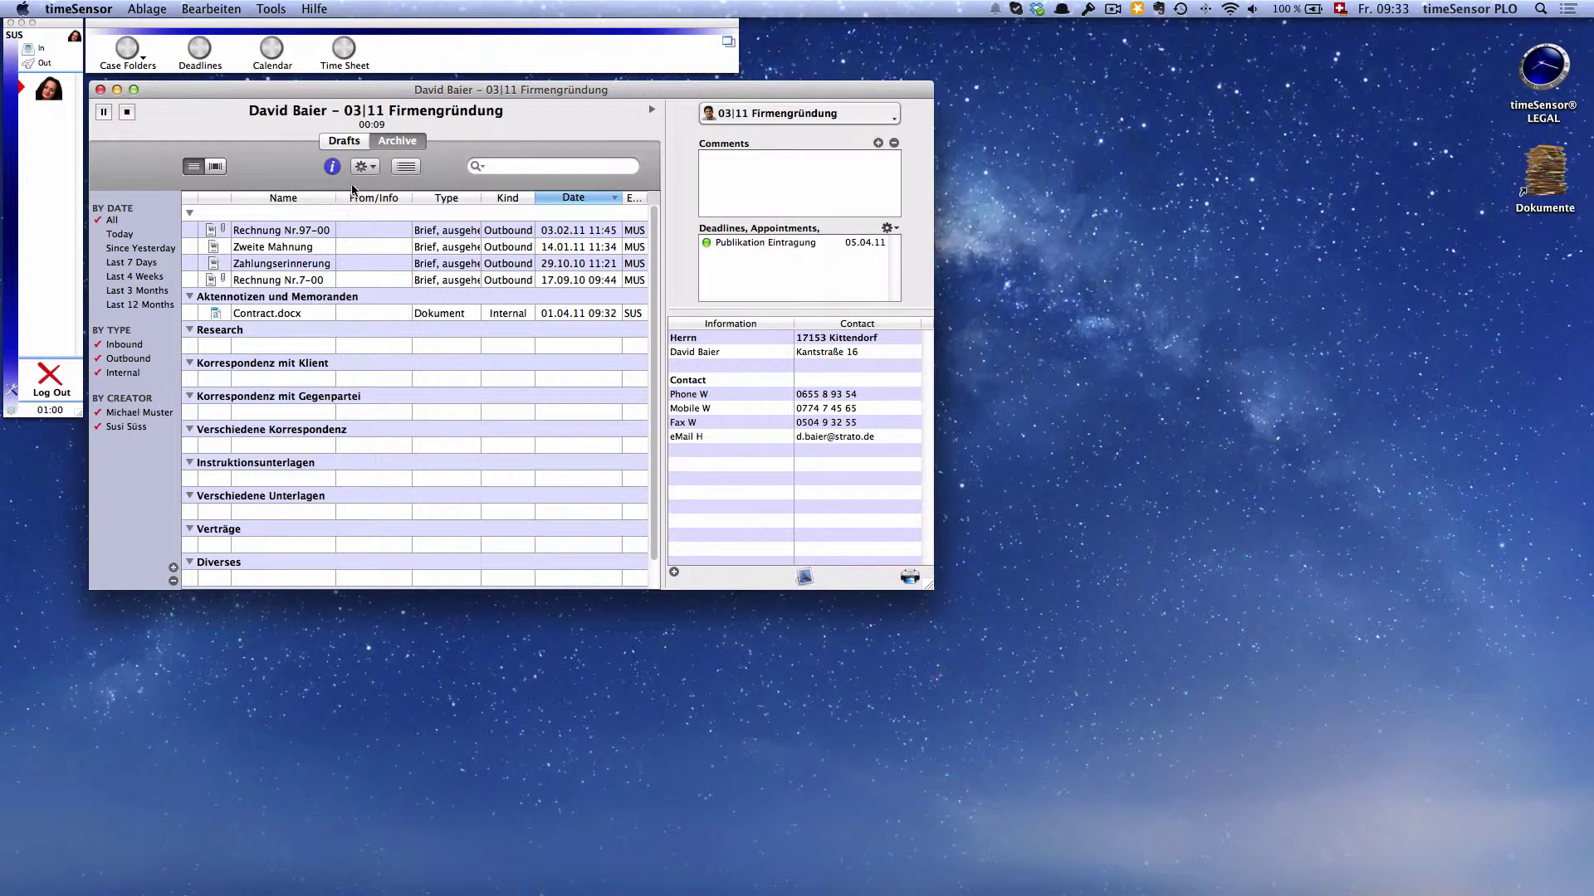
click(345, 141)
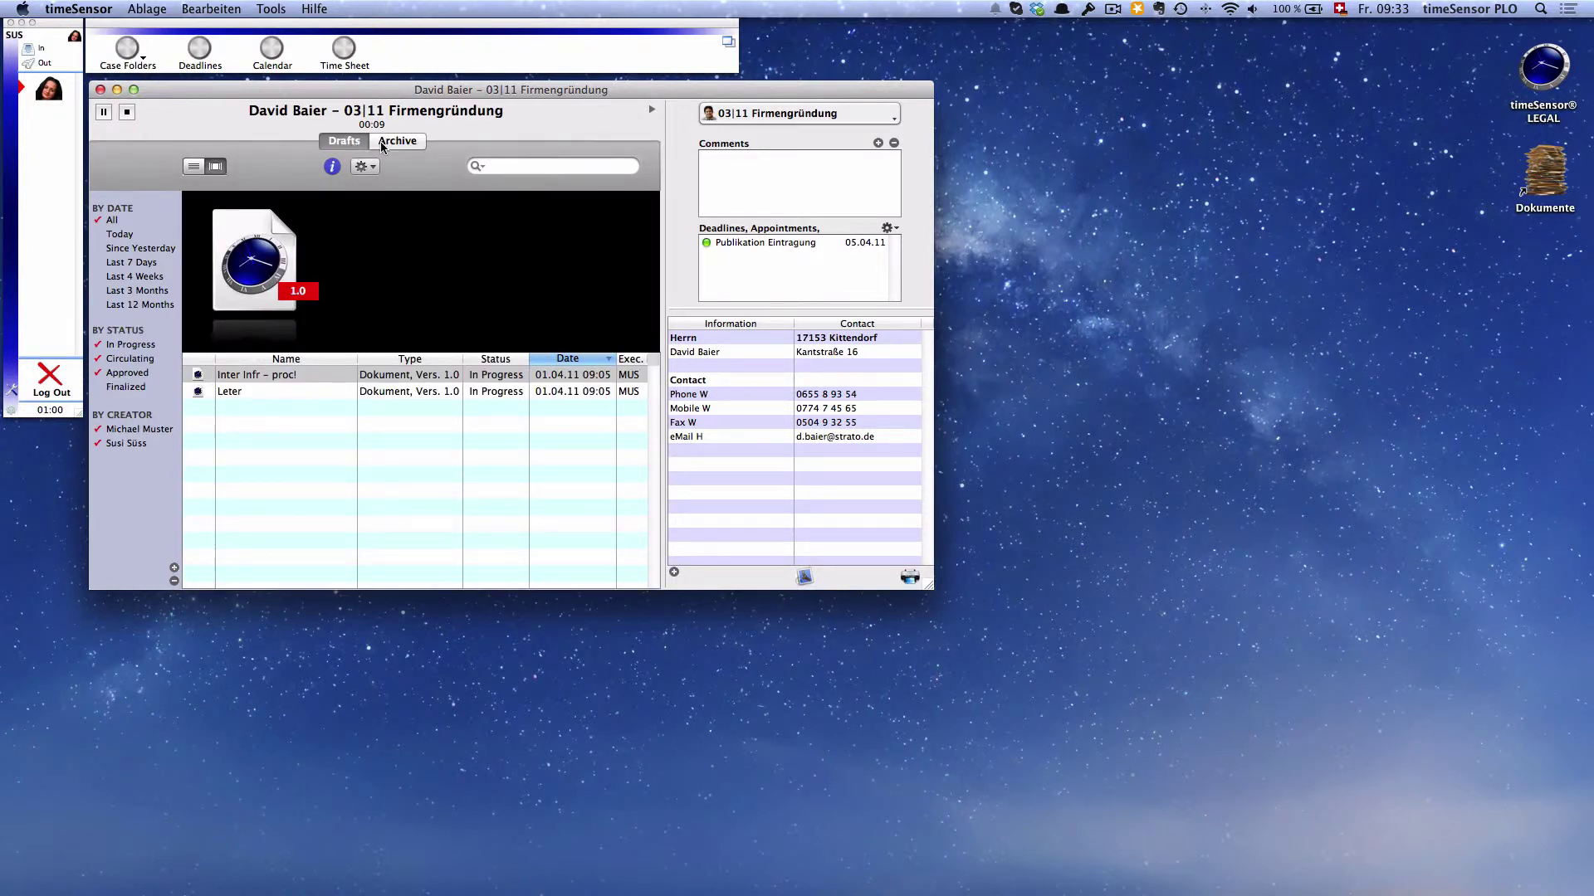
Start opening the archived Contract.docx under "Aktennotizen und Memoranden", decline to open it, and return to the case's drafts.
click(386, 143)
click(258, 314)
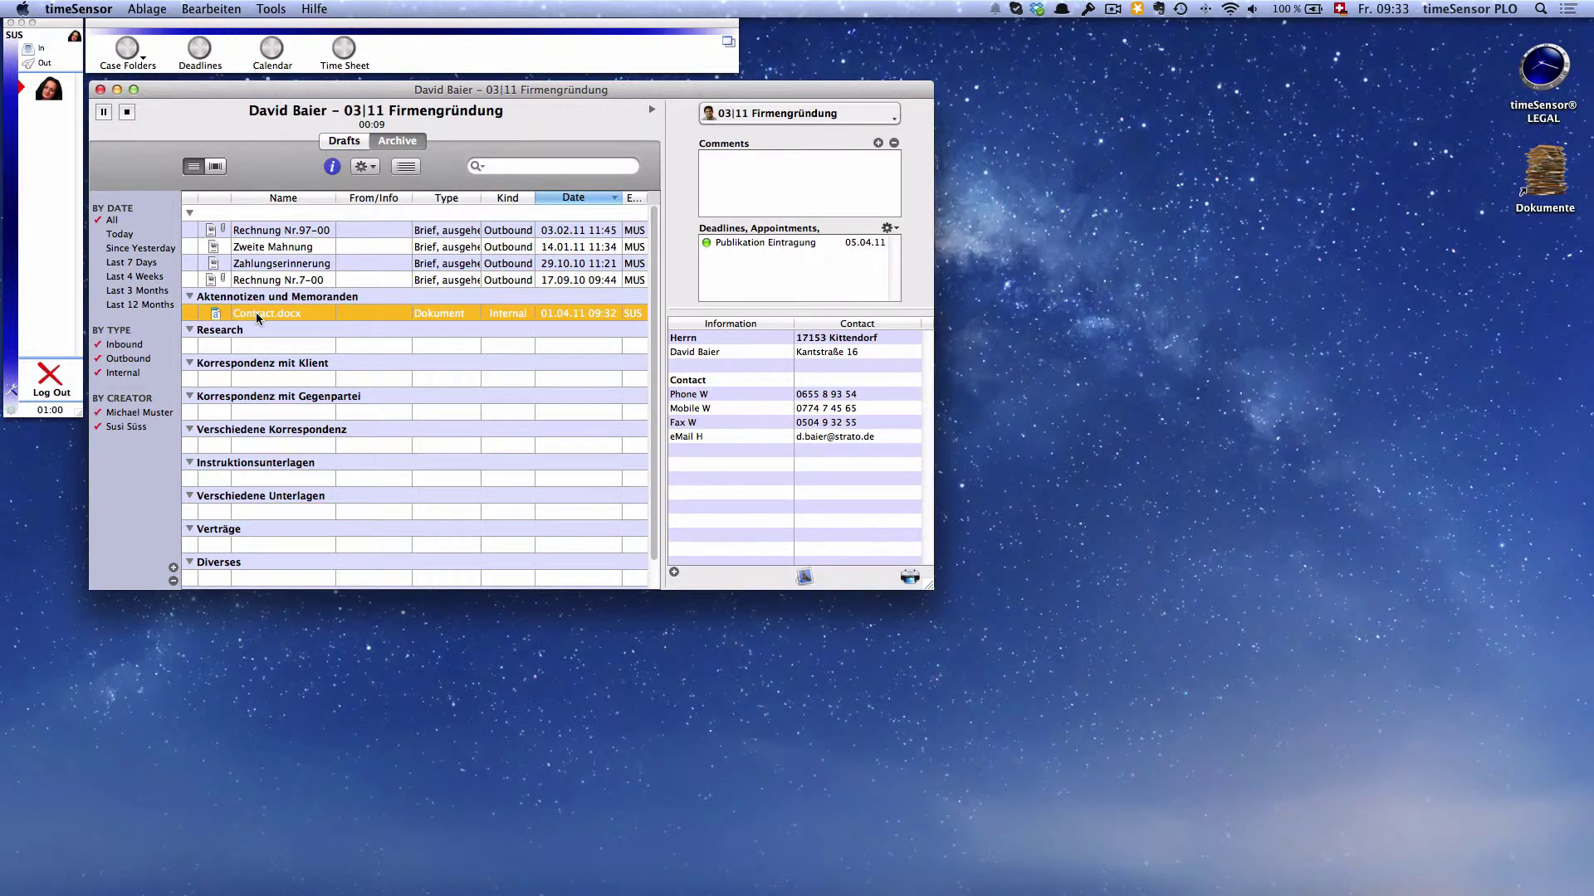
double_click(255, 312)
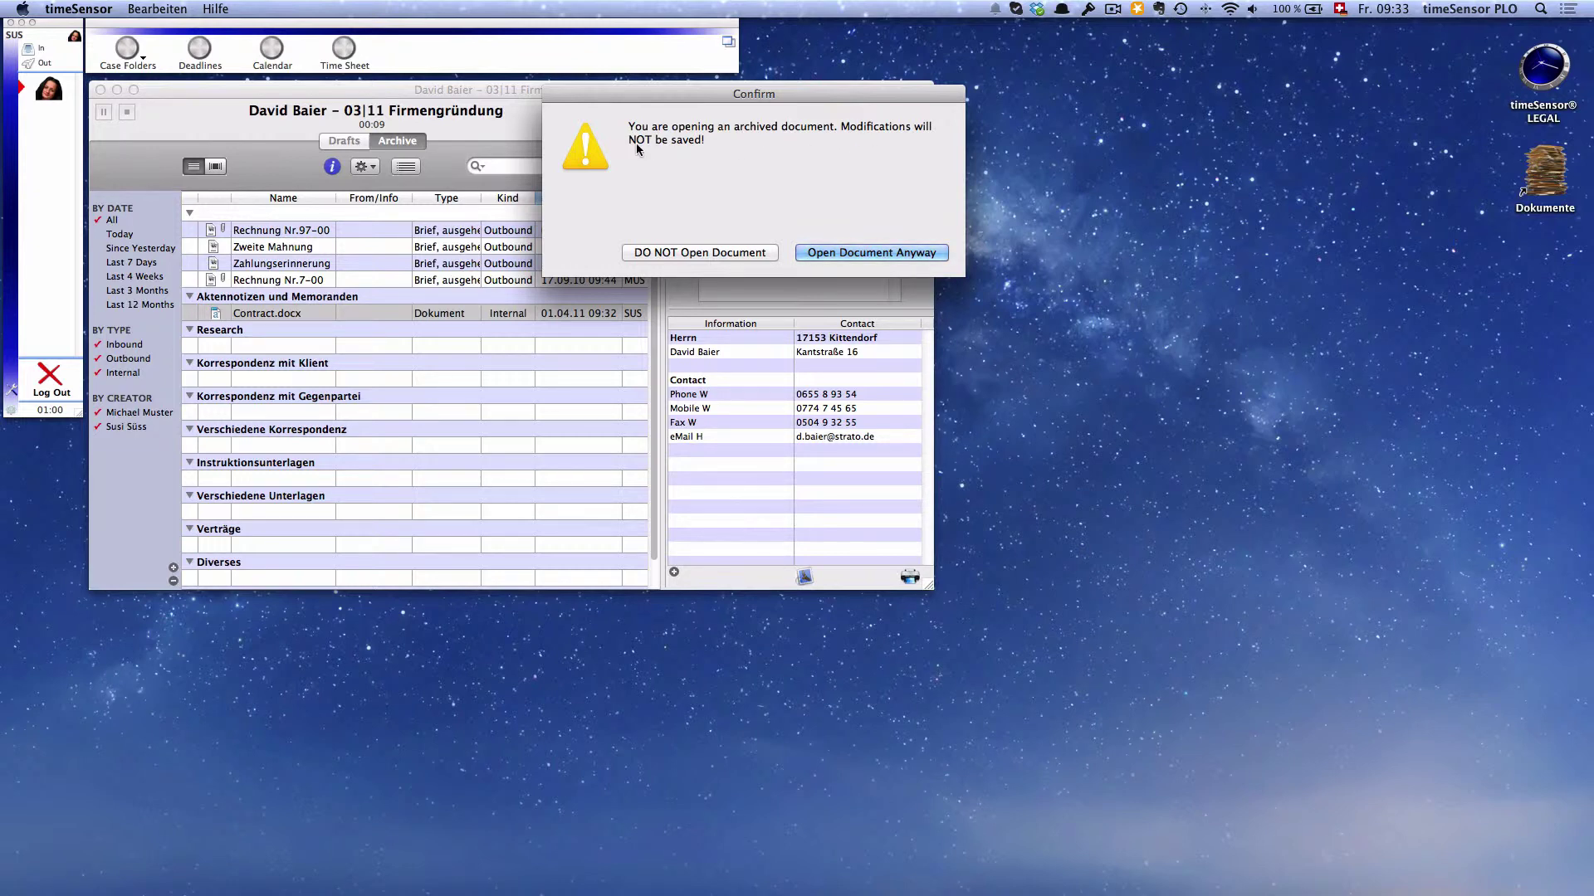
click(683, 254)
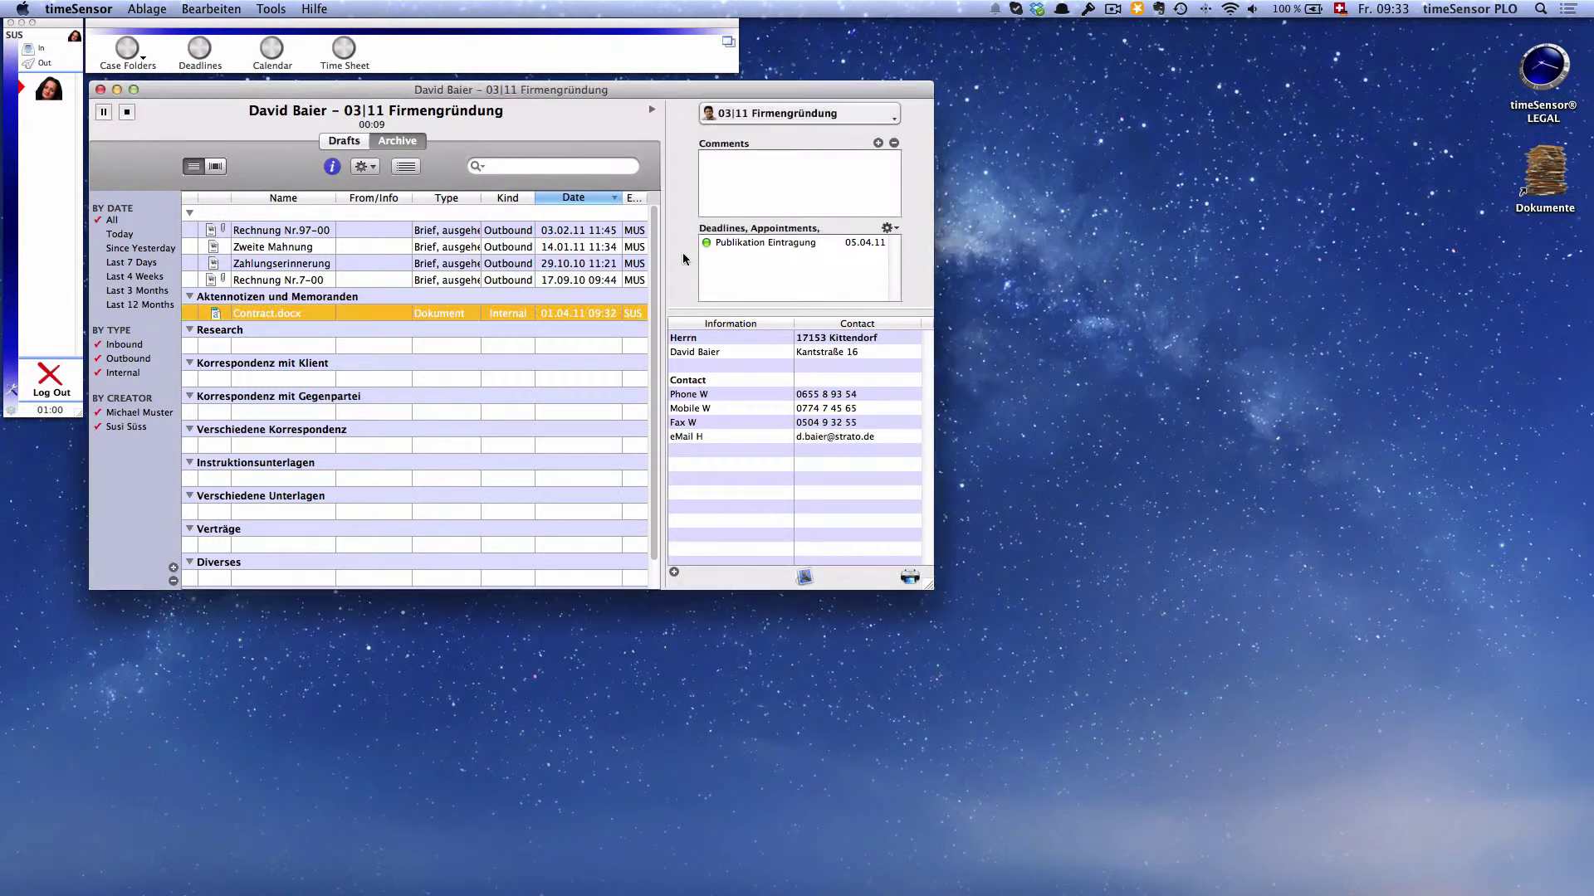
click(352, 144)
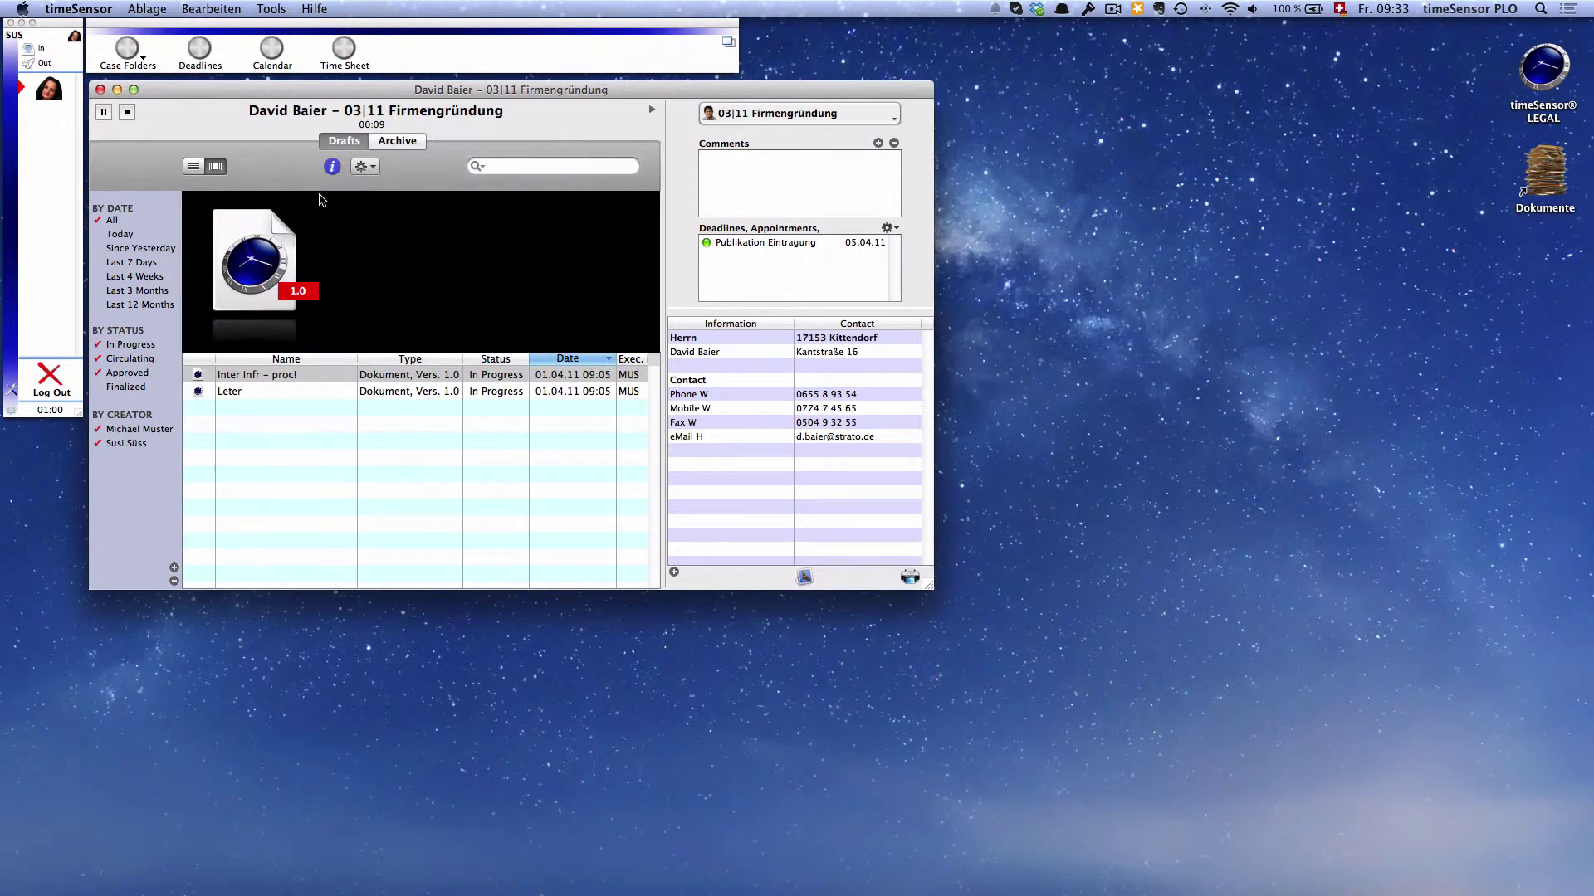
Show finalized drafts too, try the Last 7 Days date filter before restoring all dates, and hide the finalized drafts again.
click(121, 388)
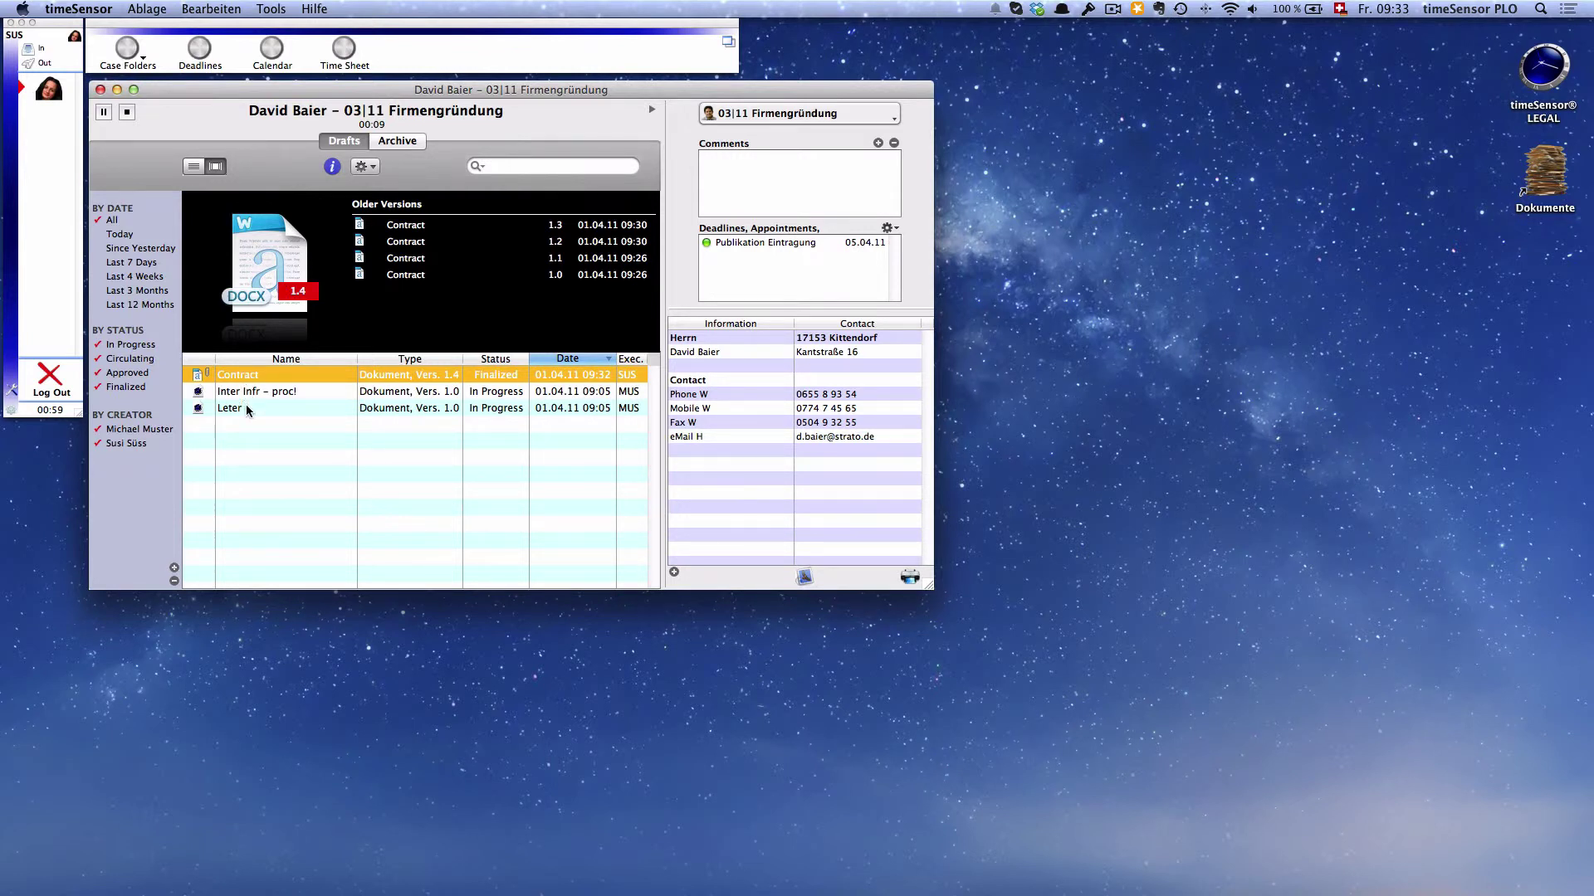
click(125, 264)
click(112, 223)
click(129, 389)
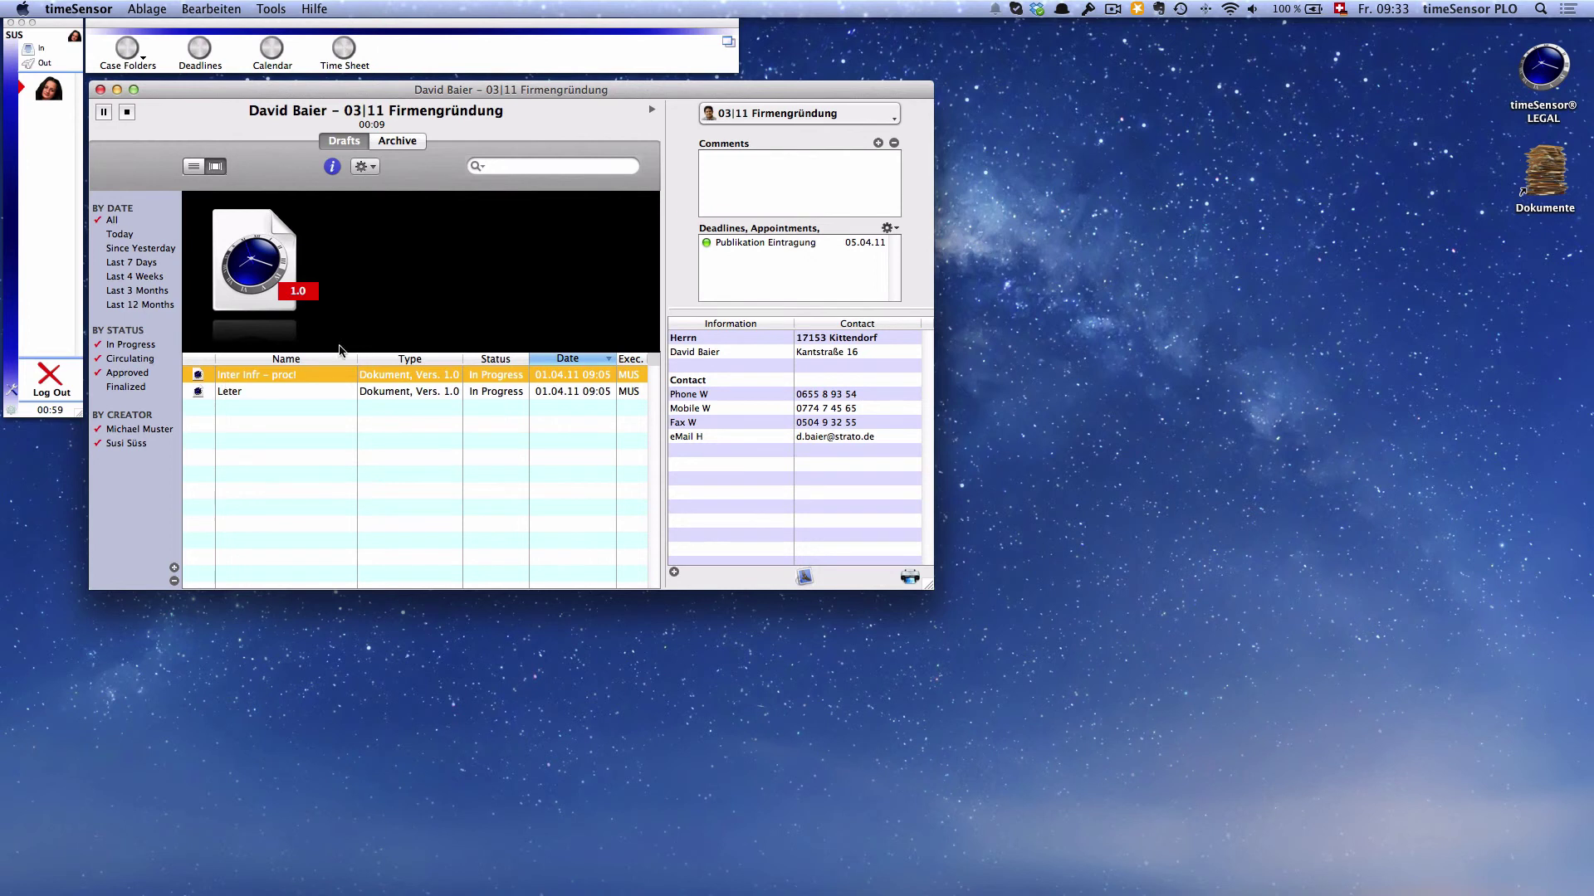
click(1113, 10)
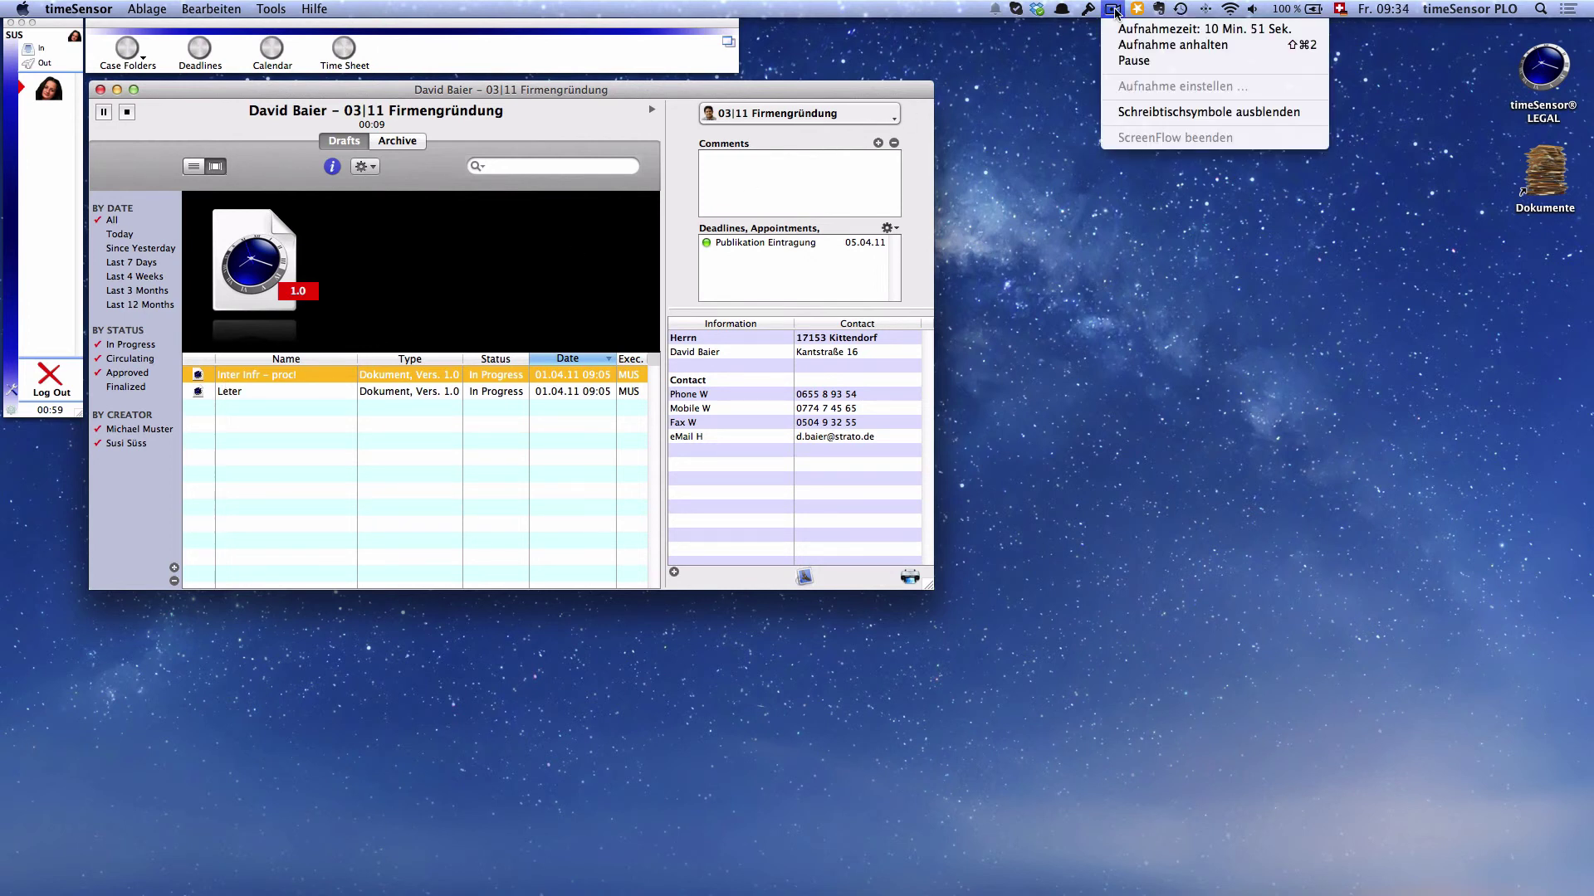